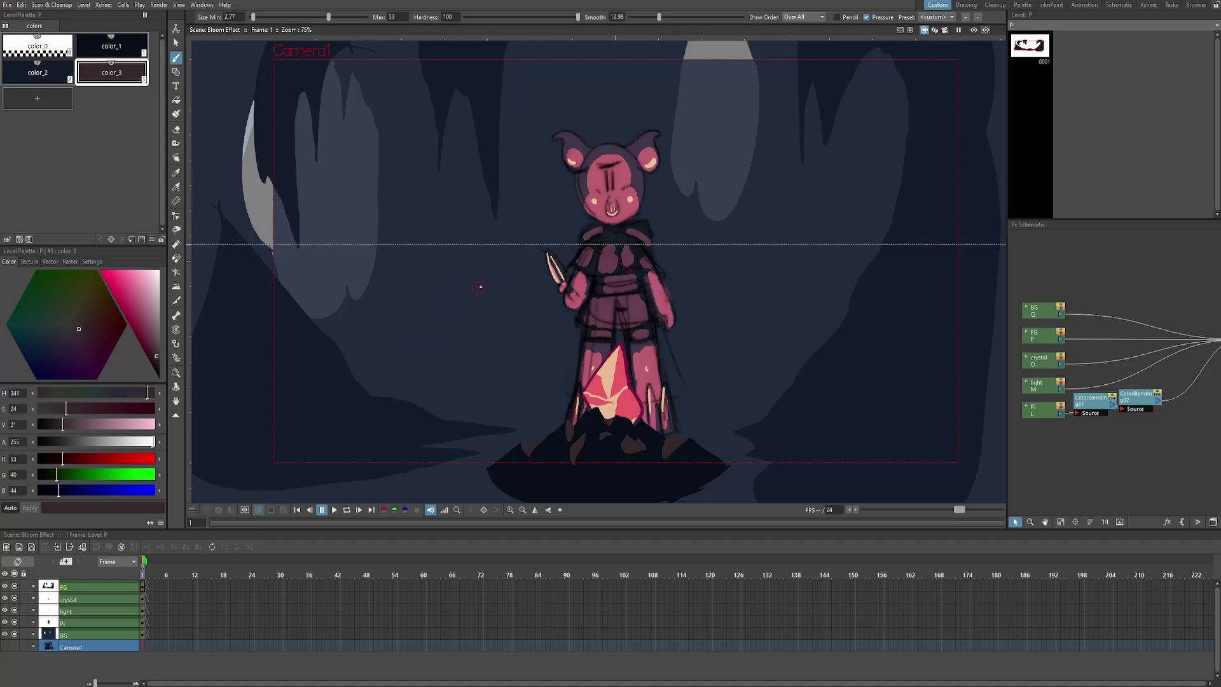
Hide and re-show the BG layer to check what it contributes to the cave scene
scroll(678, 362, up, 1)
drag(679, 361, 677, 372)
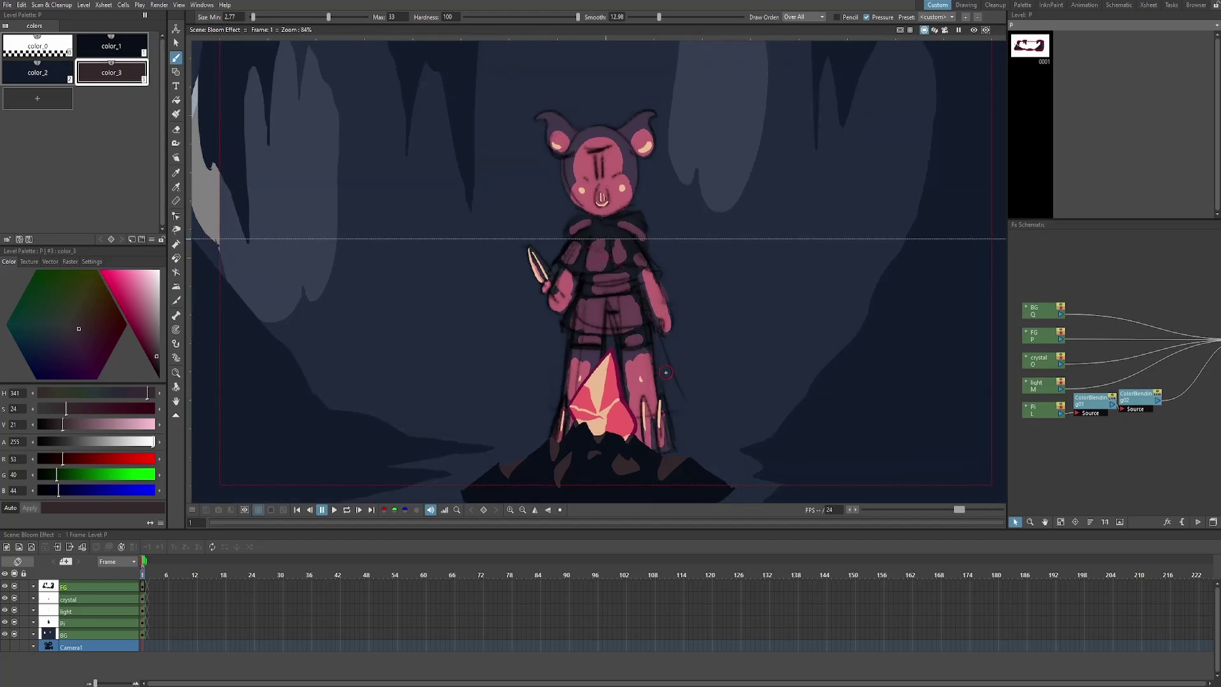
click(142, 634)
click(13, 634)
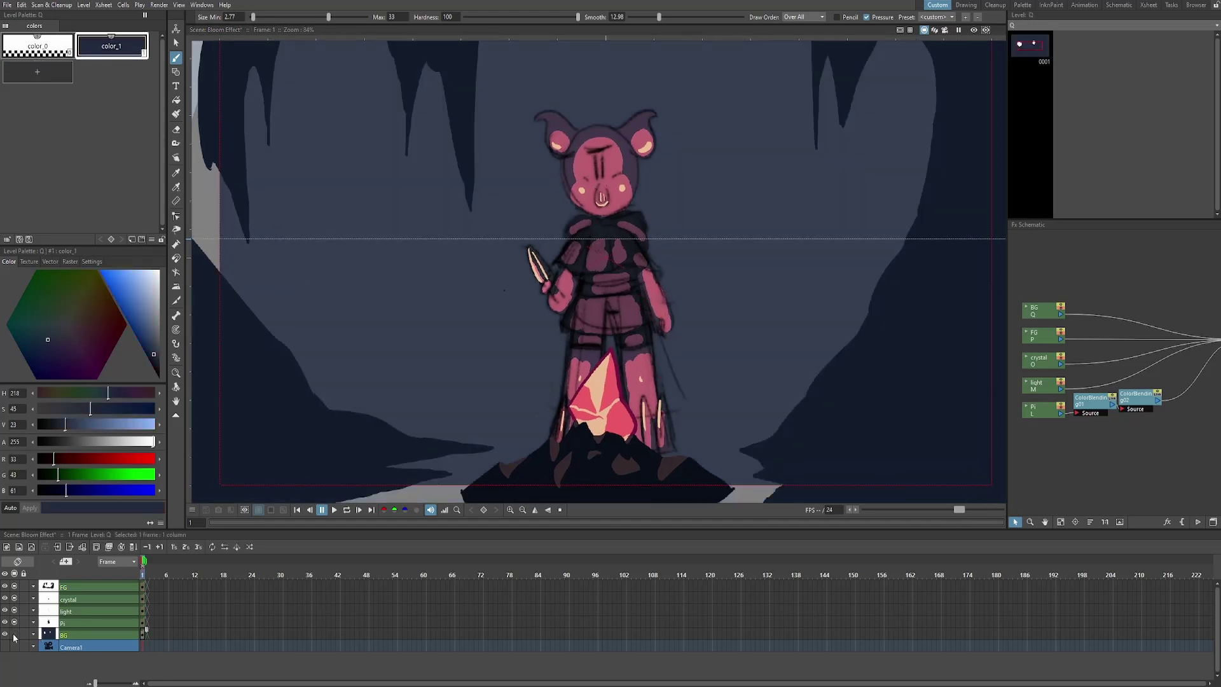
click(14, 634)
scroll(591, 302, down, 3)
scroll(413, 317, up, 1)
drag(414, 322, 367, 364)
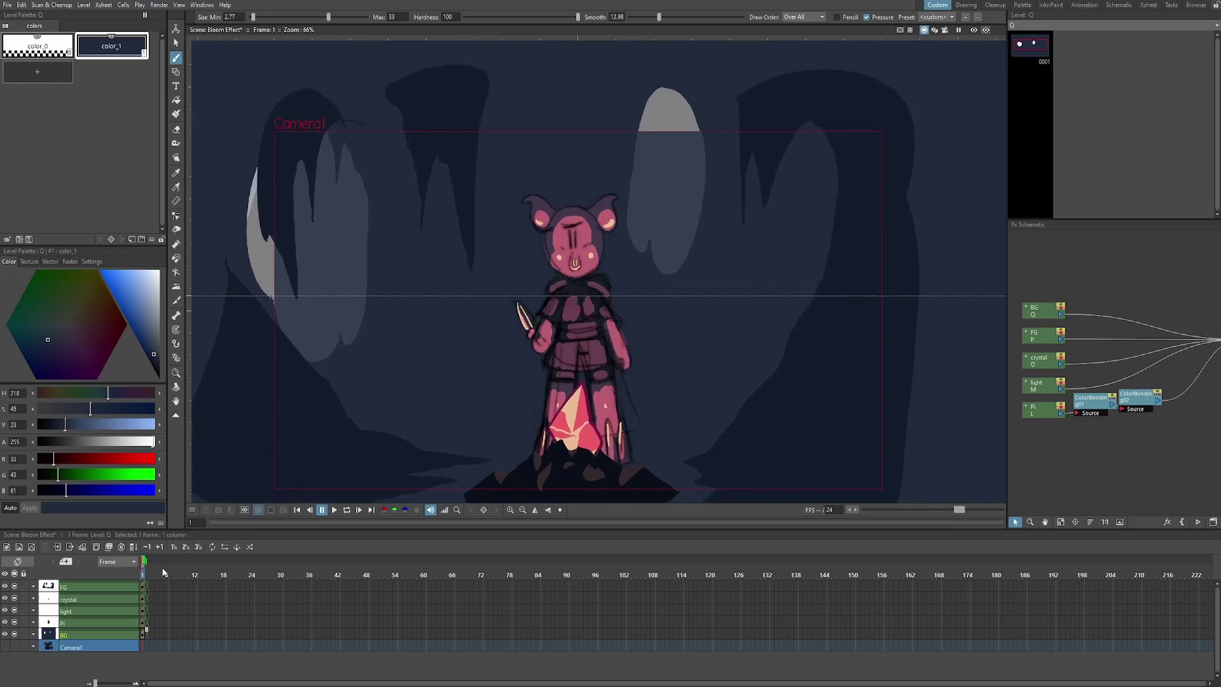
Toggle the visibility of the Pi, light, crystal and FG layers off and on to identify each one's artwork
click(13, 623)
click(14, 623)
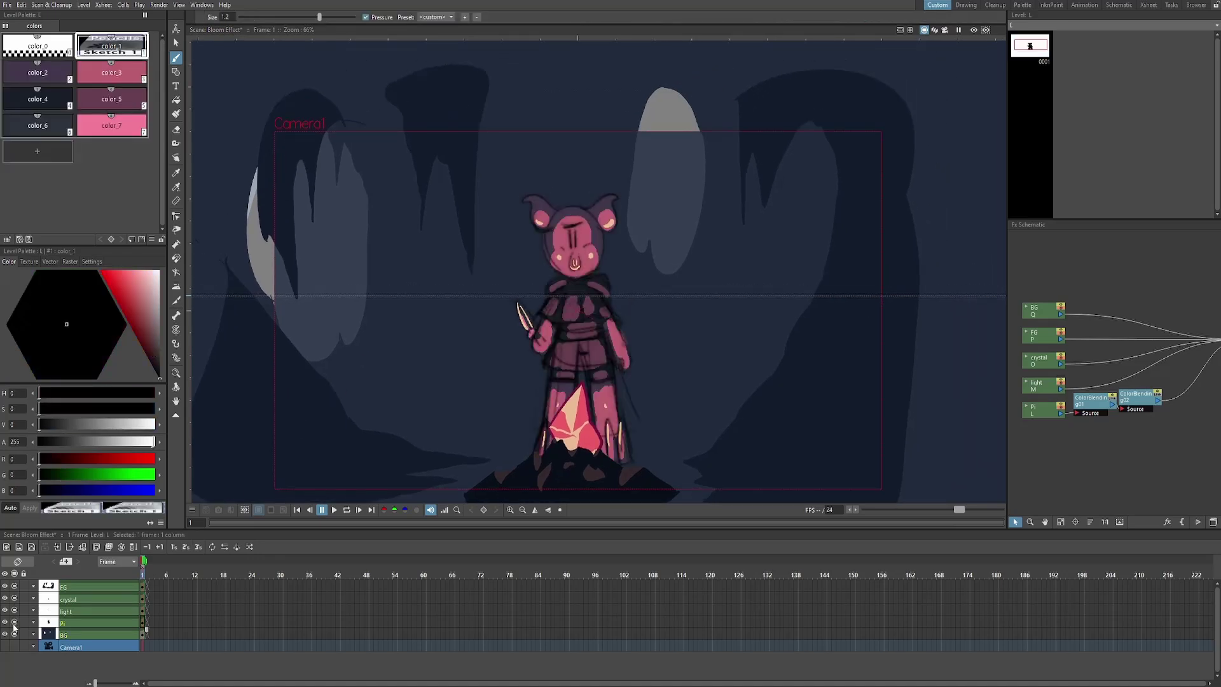
click(14, 610)
click(14, 598)
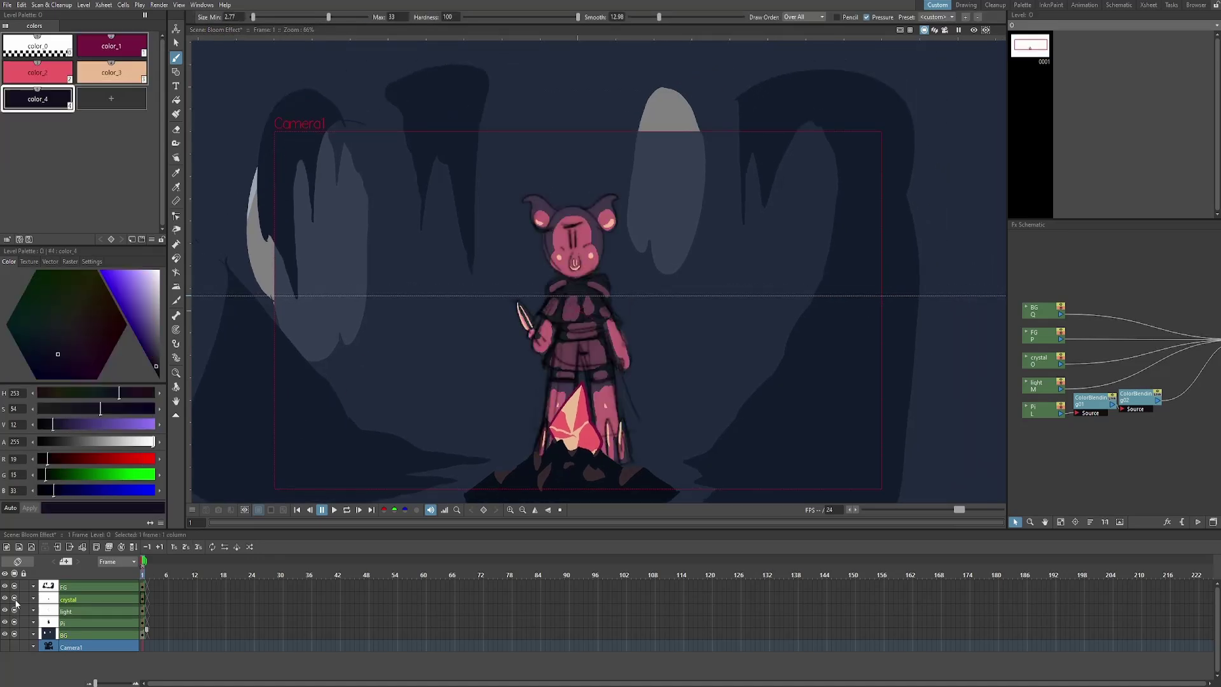
click(15, 598)
scroll(594, 407, up, 2)
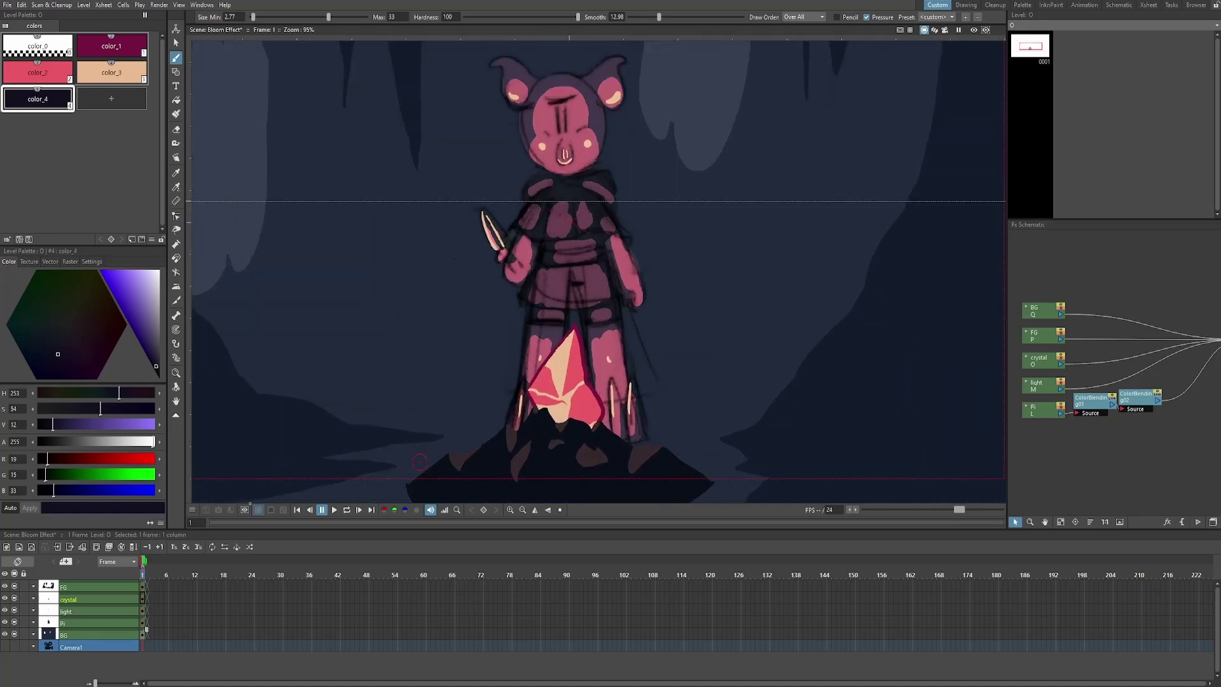
click(14, 586)
click(14, 586)
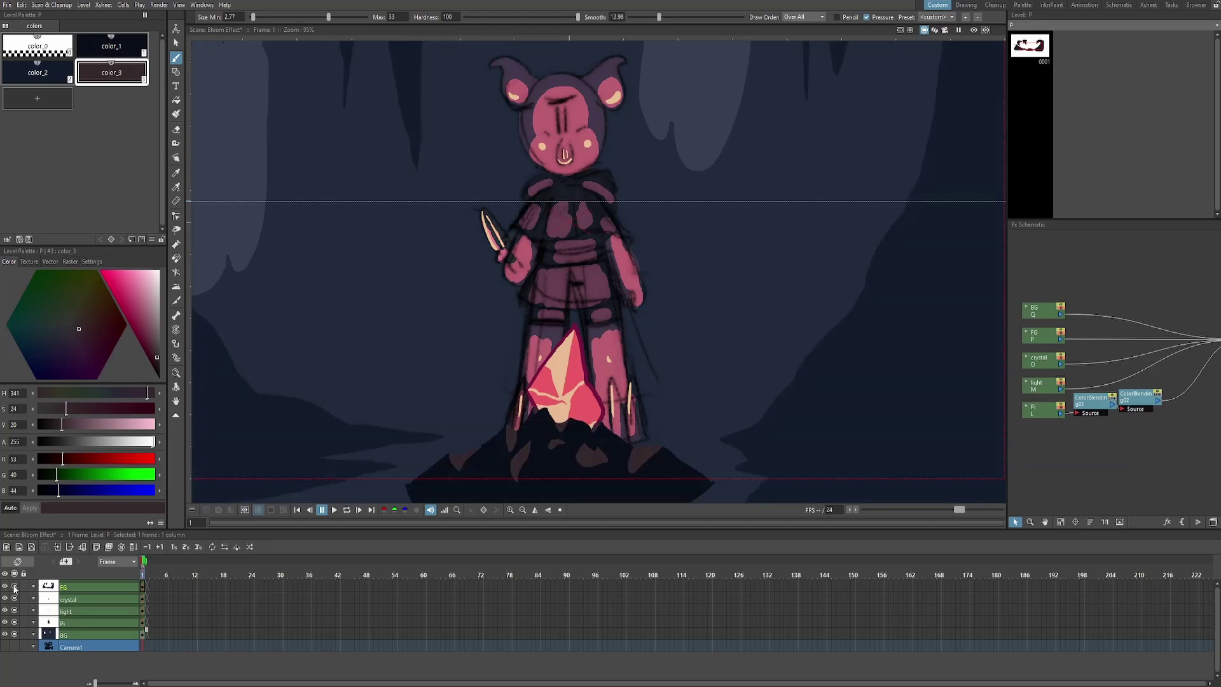
scroll(581, 384, down, 2)
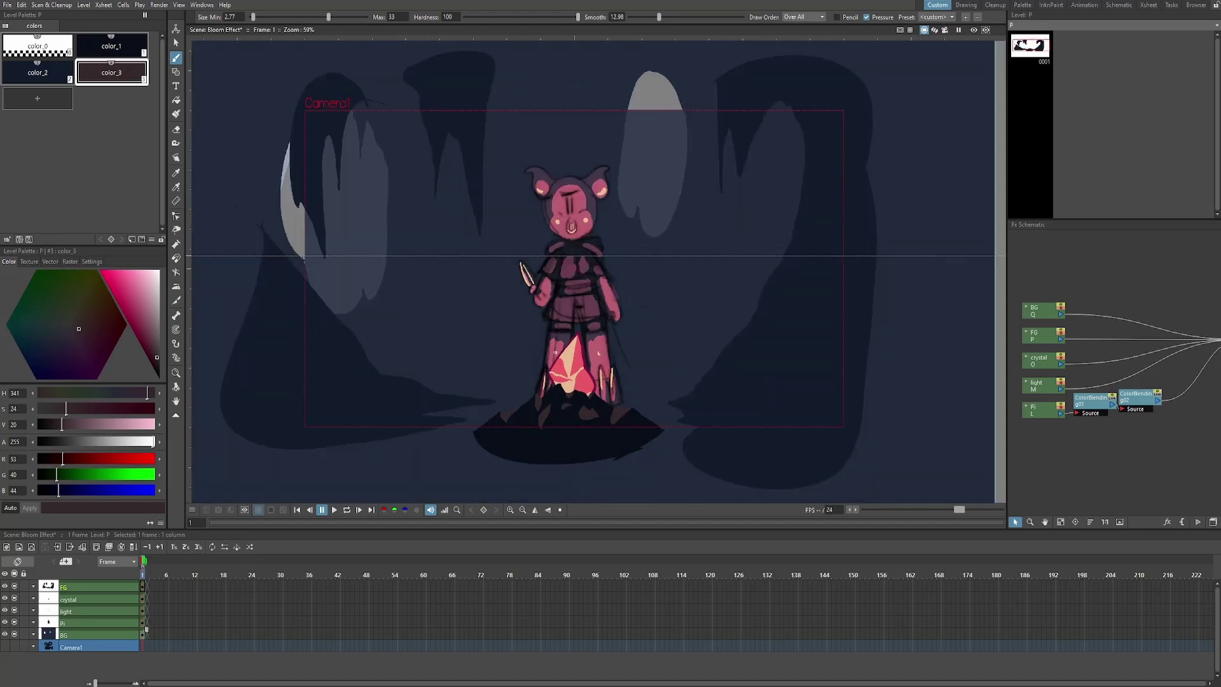
scroll(371, 184, up, 2)
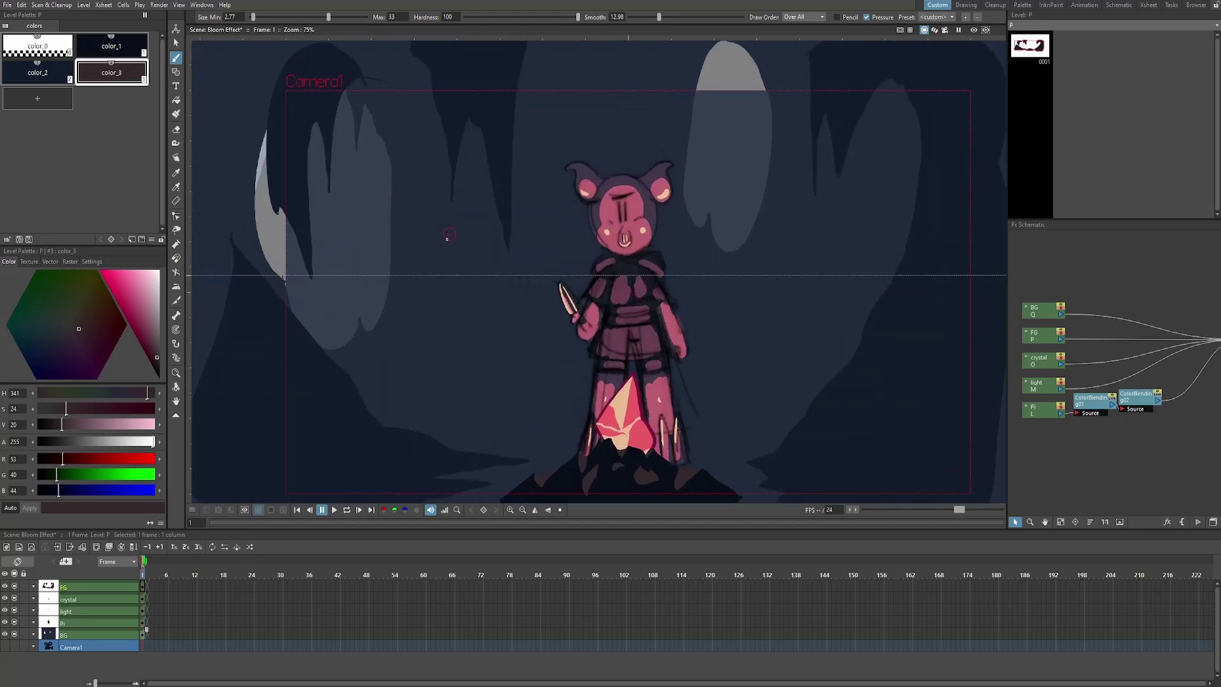
drag(449, 240, 317, 222)
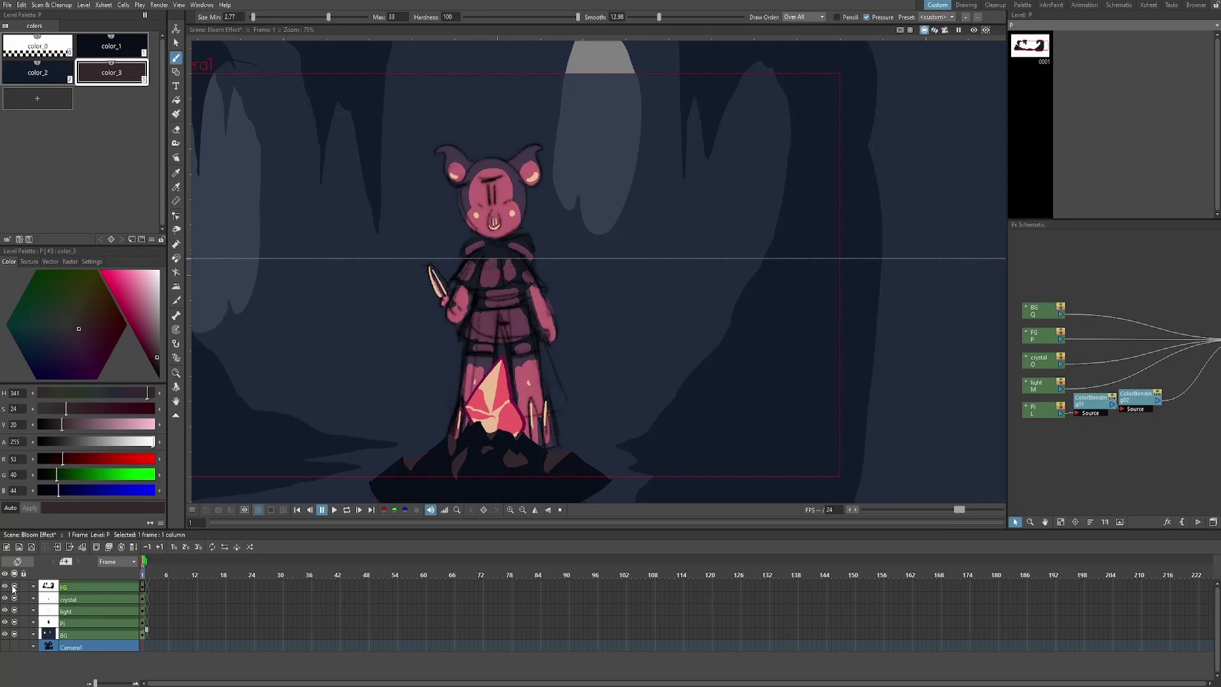
Show the scene through the camera and turn on the rendered preview
click(945, 30)
click(973, 31)
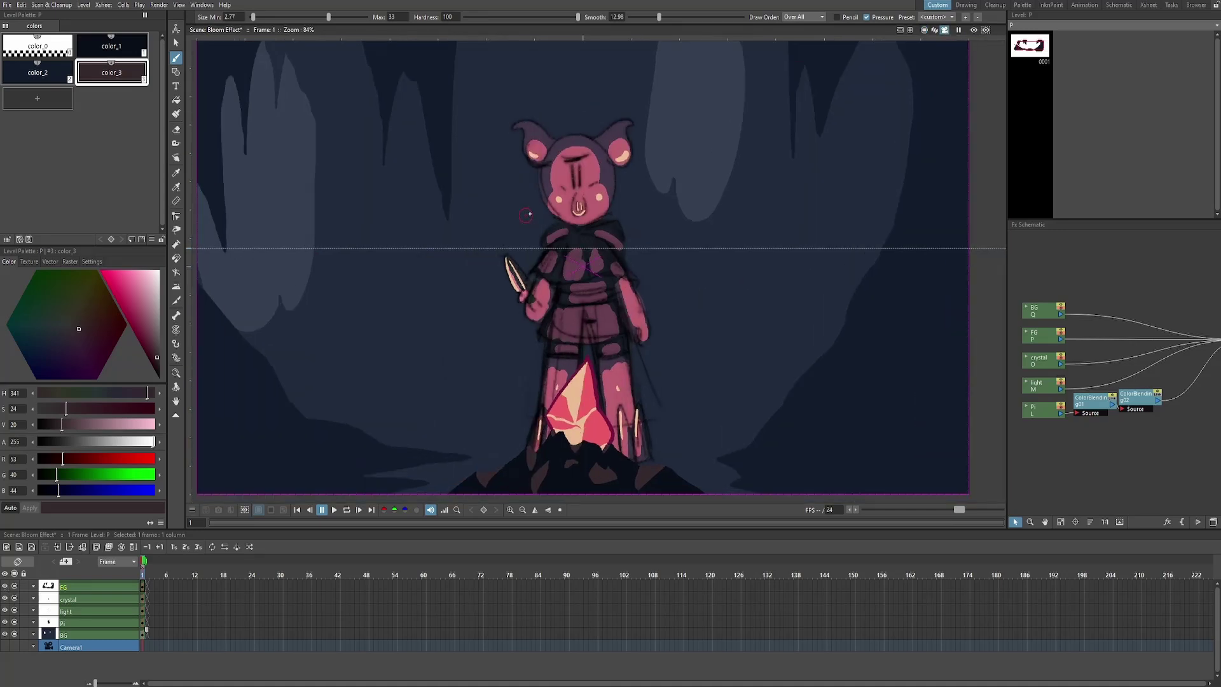
scroll(719, 334, up, 8)
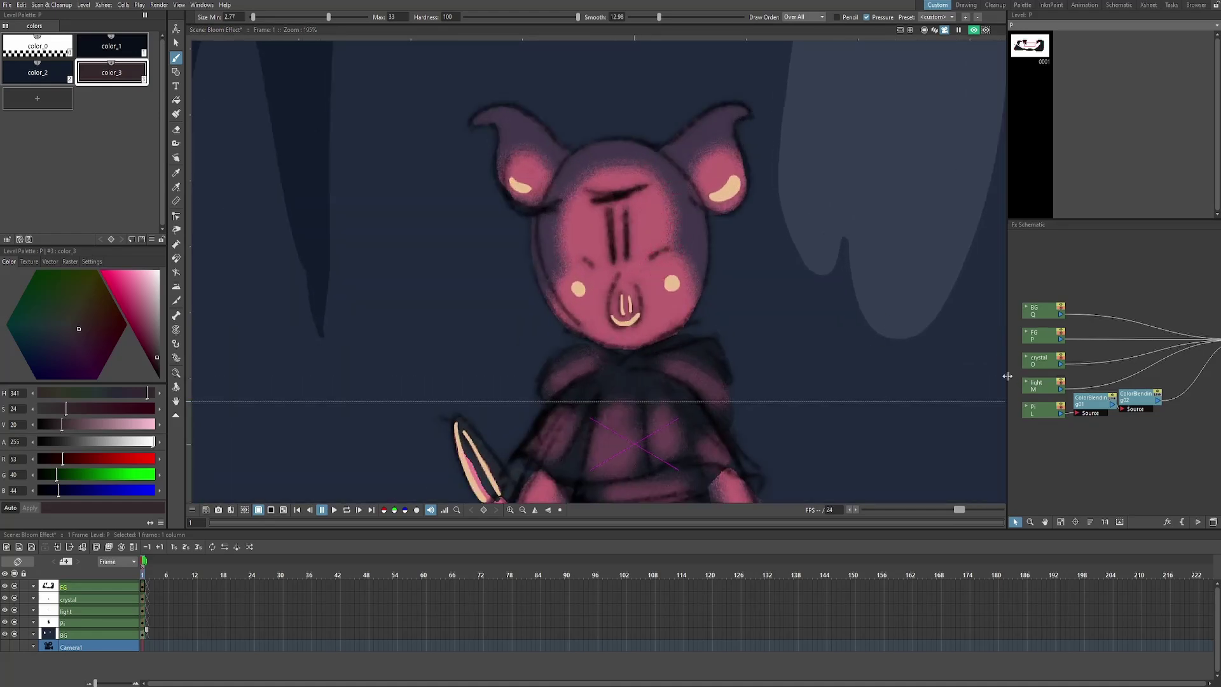
Enlarge the Fx Schematic and inspect the two ColorBlending effects on the Pi layer, opening and closing the first one's settings
drag(1007, 388, 941, 388)
drag(1062, 402, 1091, 404)
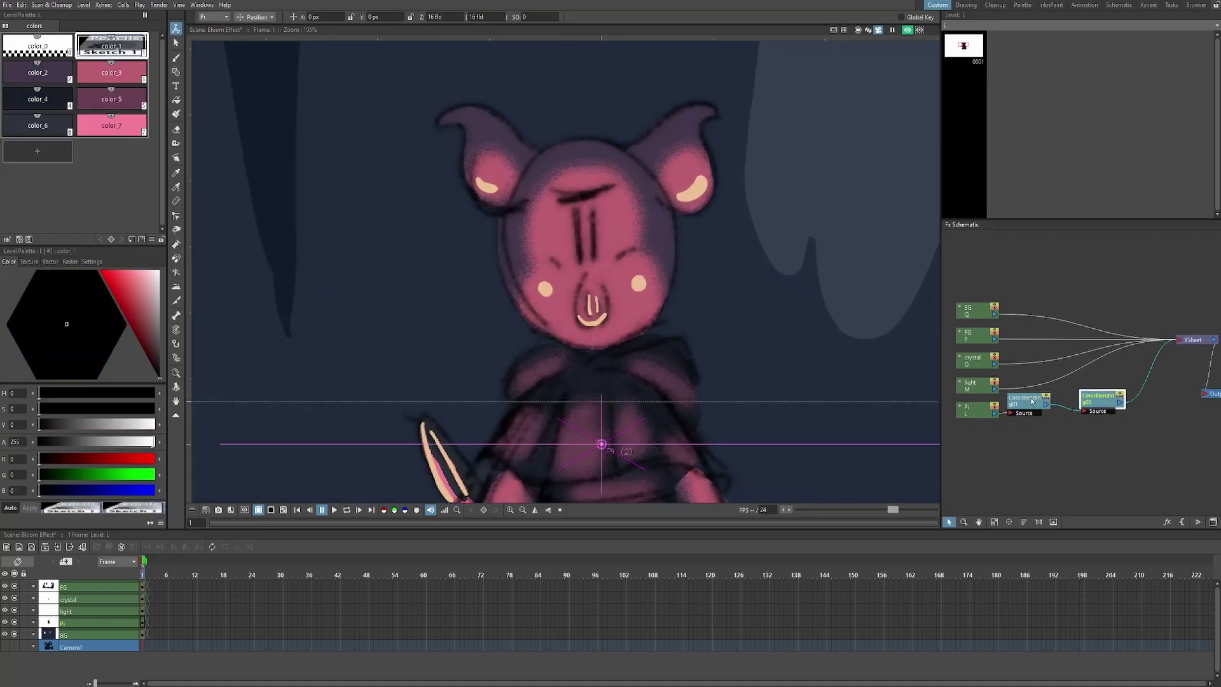
double_click(1032, 401)
click(928, 229)
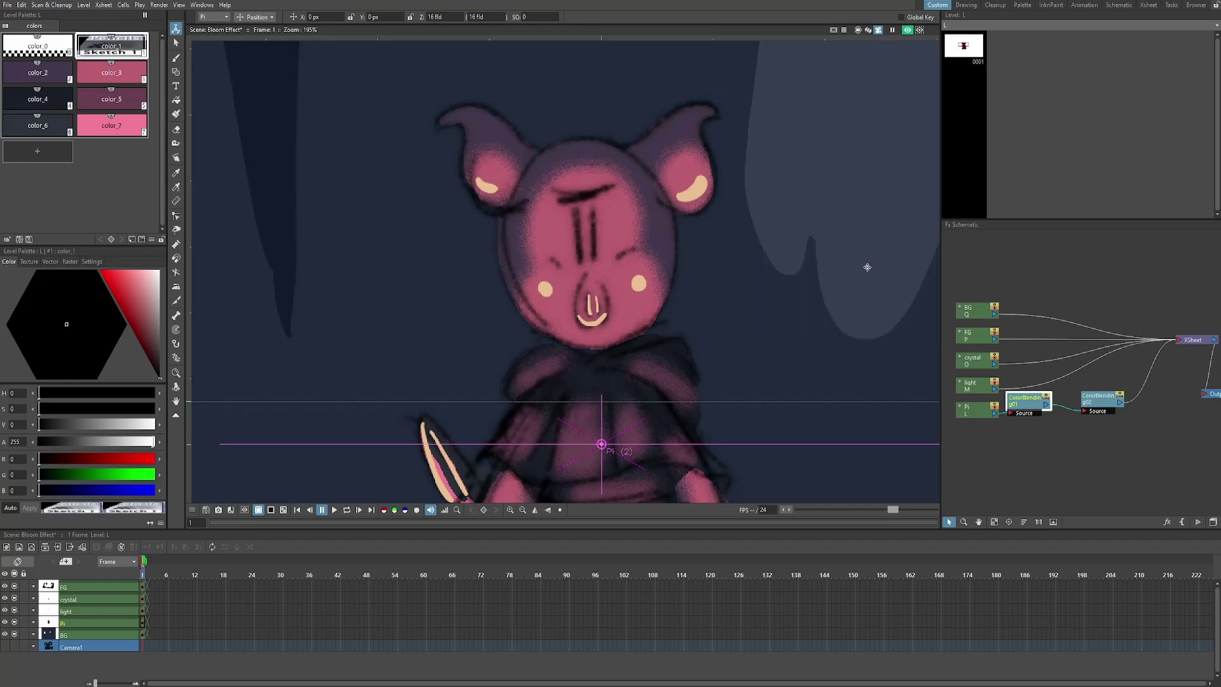
Examine the colour blending on the pig character in close-up and in the full frame
scroll(744, 330, down, 3)
scroll(669, 237, down, 1)
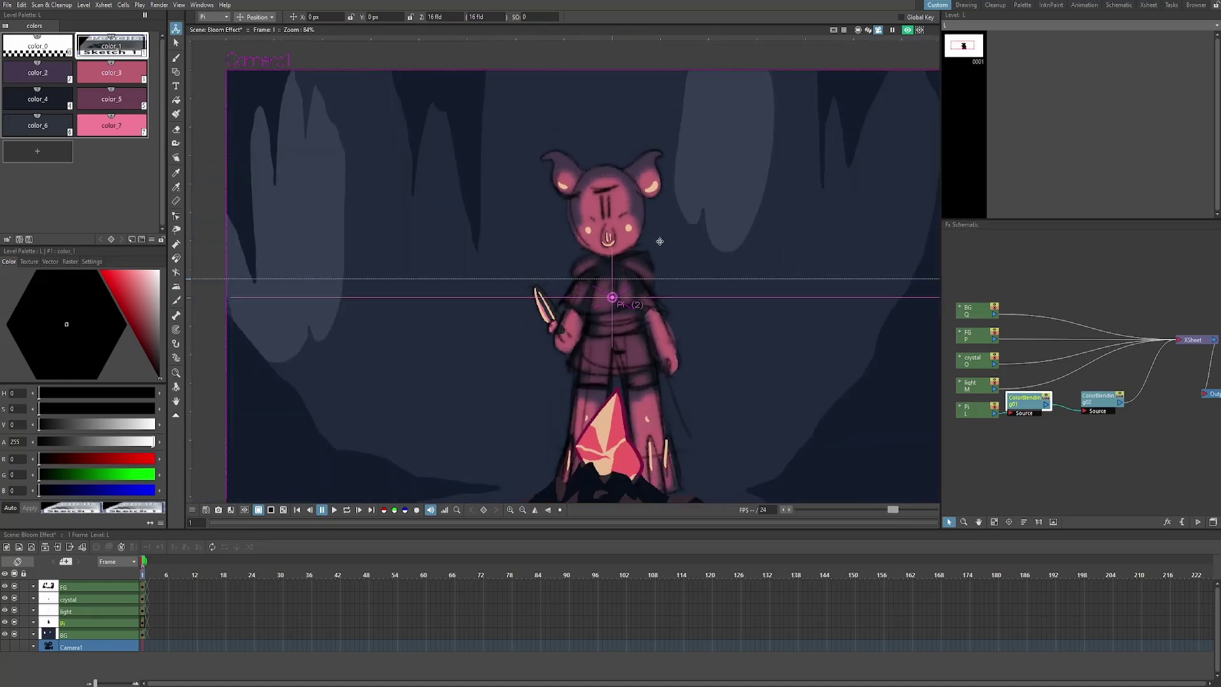
scroll(640, 236, down, 1)
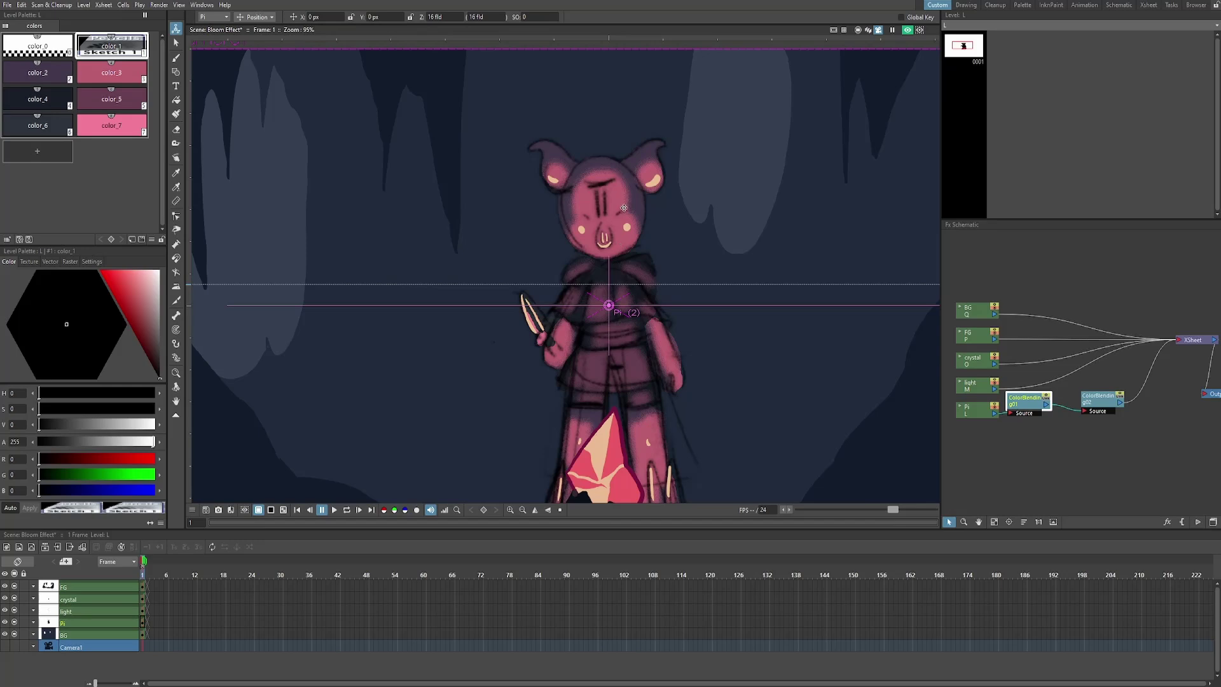
scroll(623, 209, up, 4)
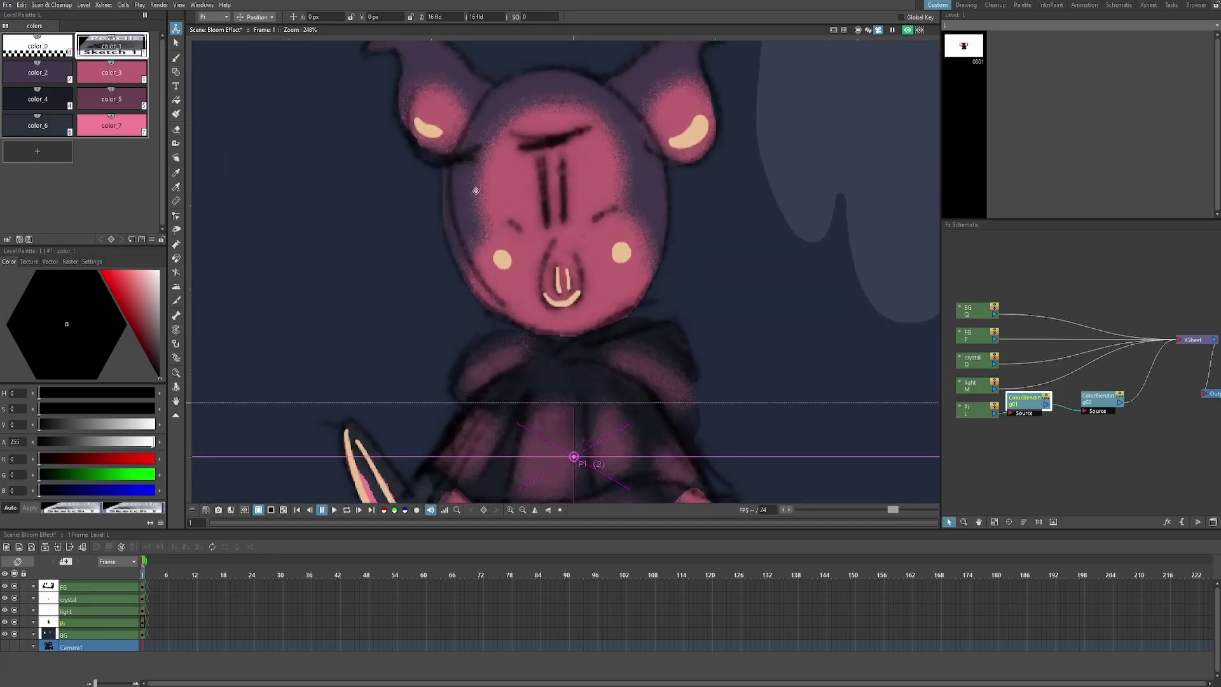
scroll(540, 152, down, 4)
scroll(543, 155, down, 1)
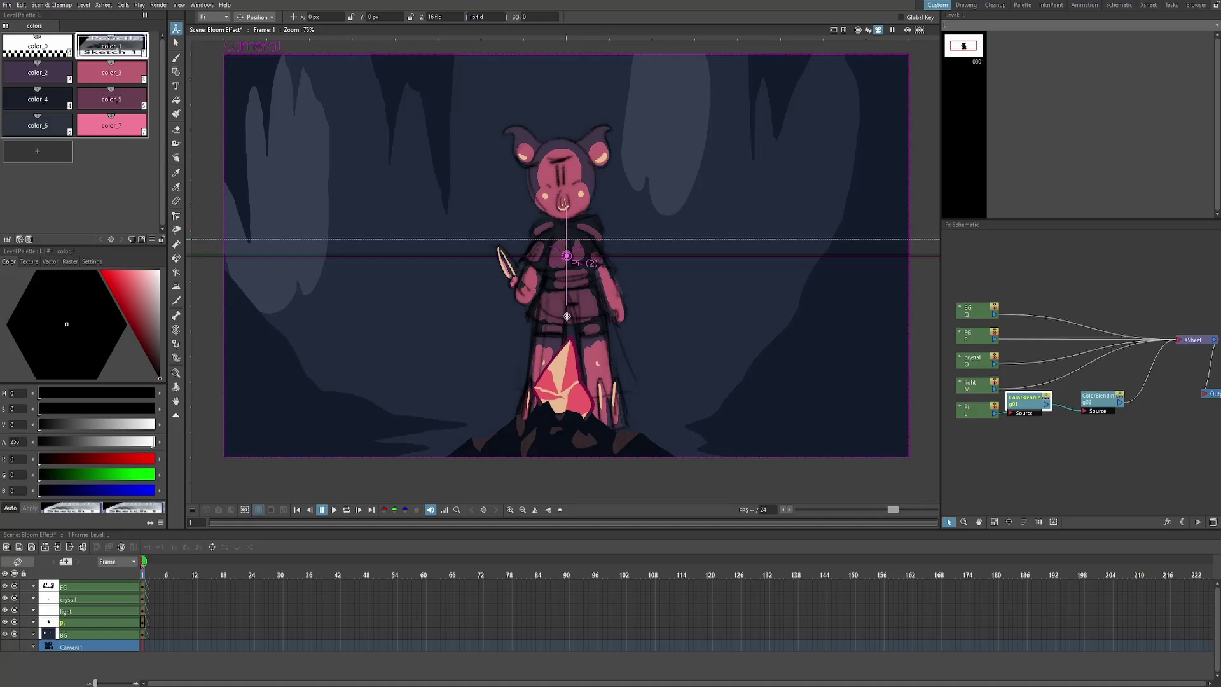
drag(567, 316, 566, 327)
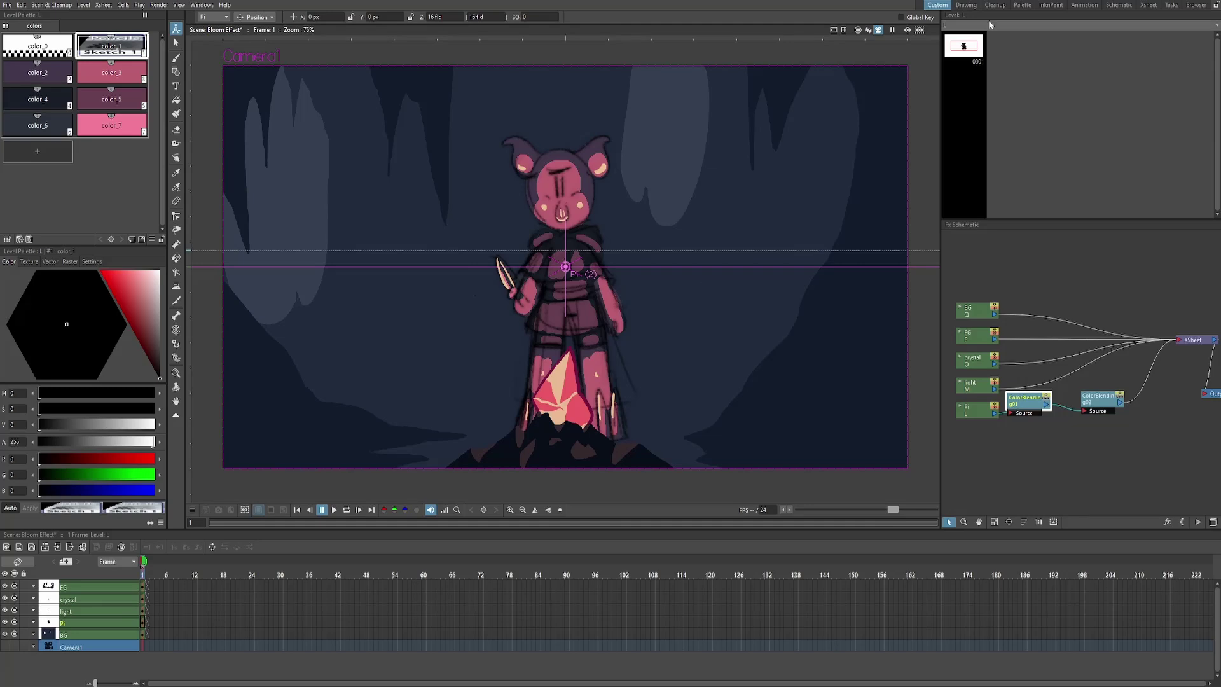
Switch to the Animation workspace, which combines the viewer, Xsheet and Fx Schematic
click(1084, 5)
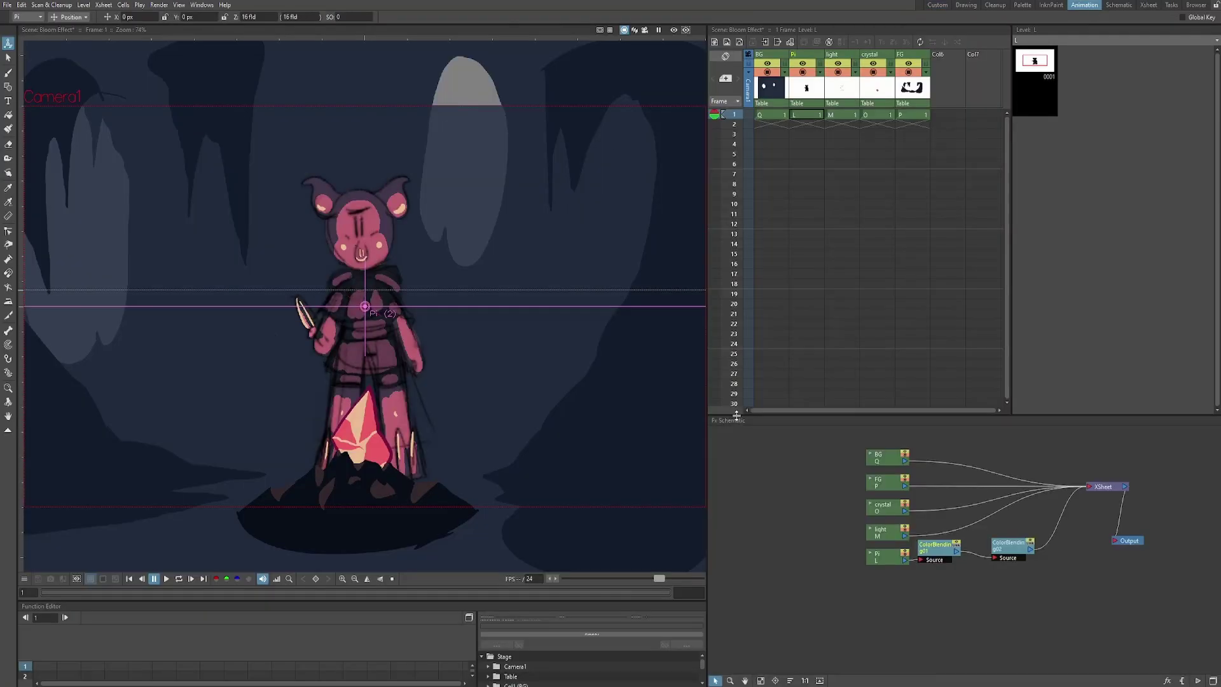
click(937, 5)
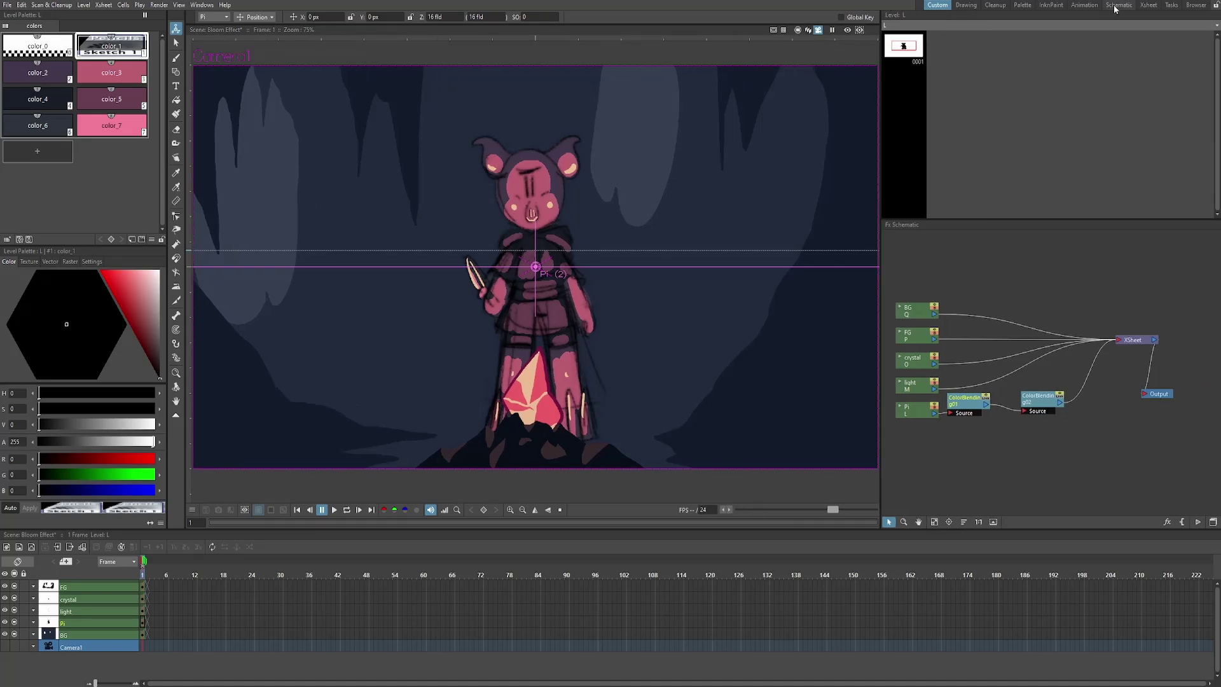
click(1084, 5)
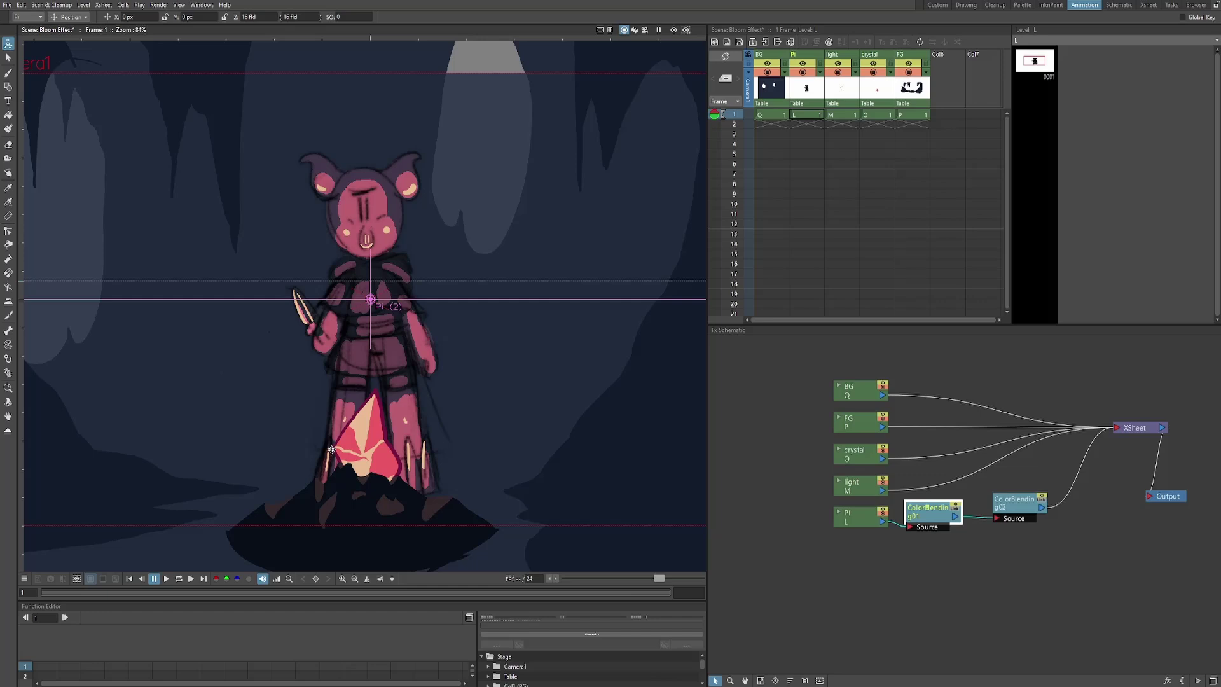
Insert a Bloom Iwa light effect after the crystal node in the Fx Schematic
drag(410, 428, 417, 416)
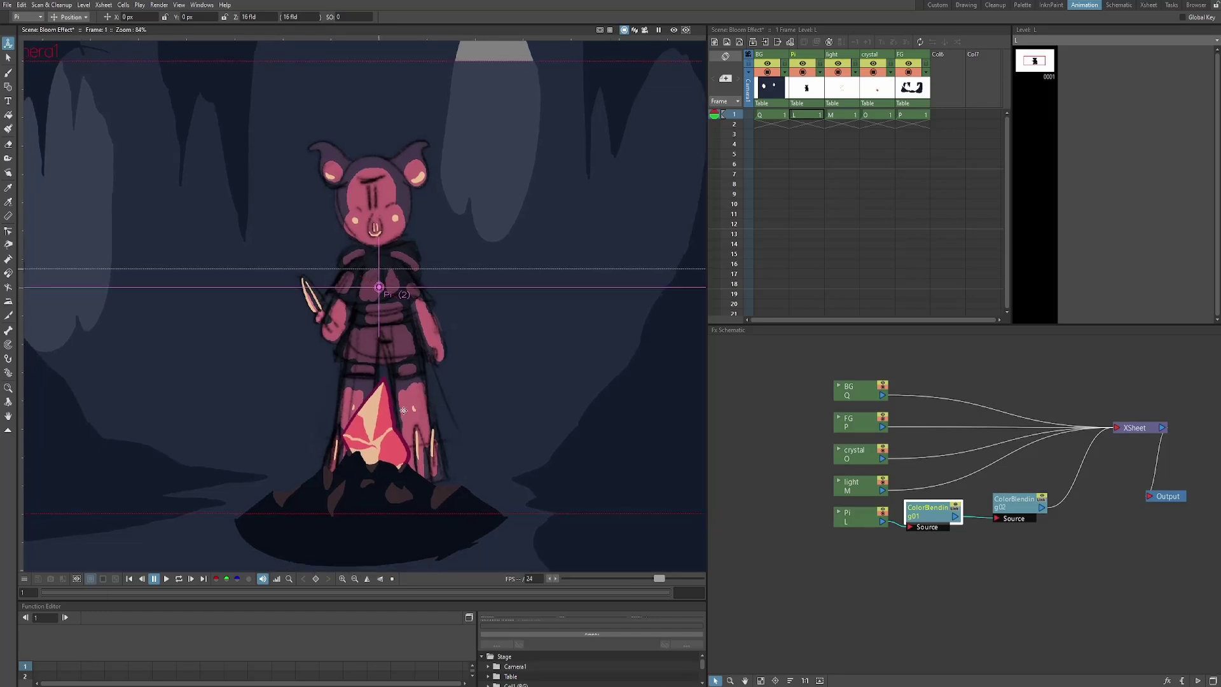
scroll(403, 410, down, 2)
click(852, 456)
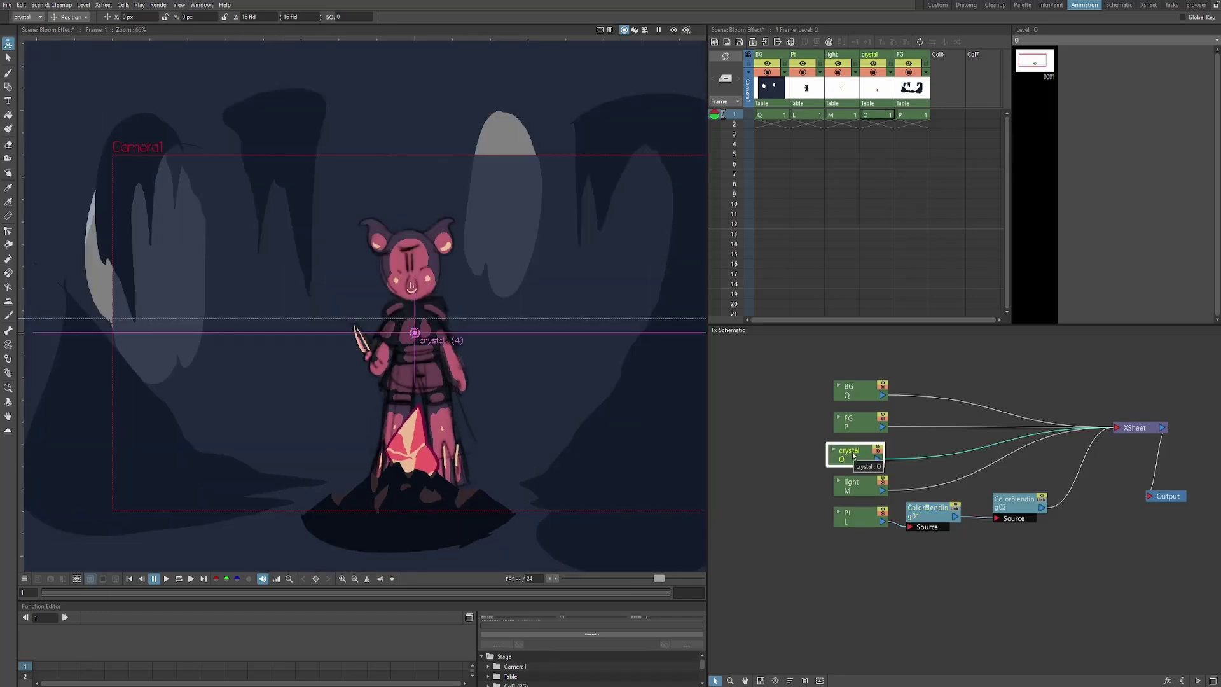
right_click(853, 455)
mouse_move(906, 466)
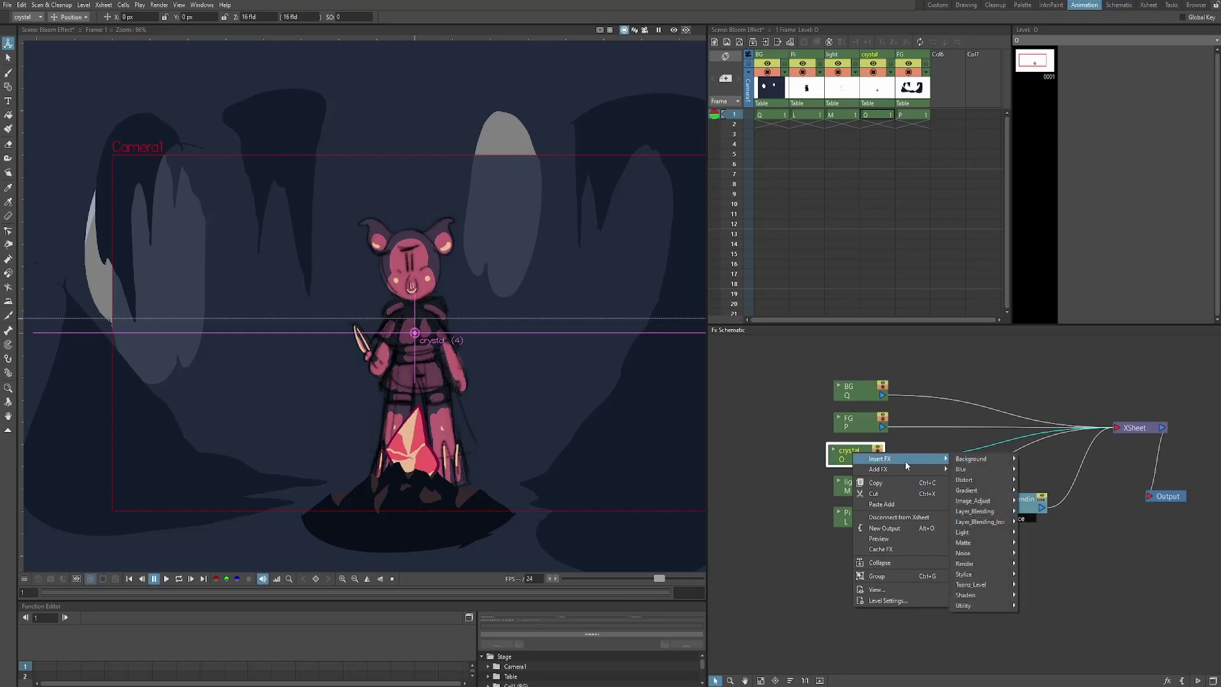
mouse_move(973, 532)
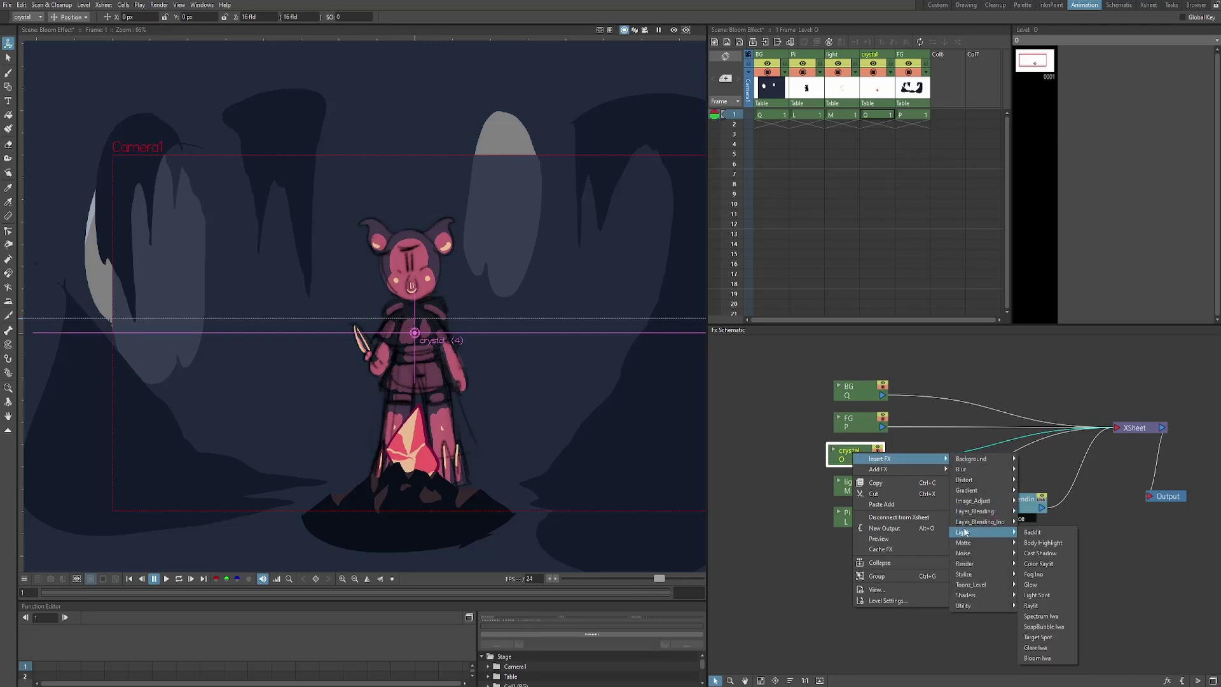
click(1037, 658)
Turn on the rendered preview to see the bloom on the crystal
scroll(482, 494, up, 2)
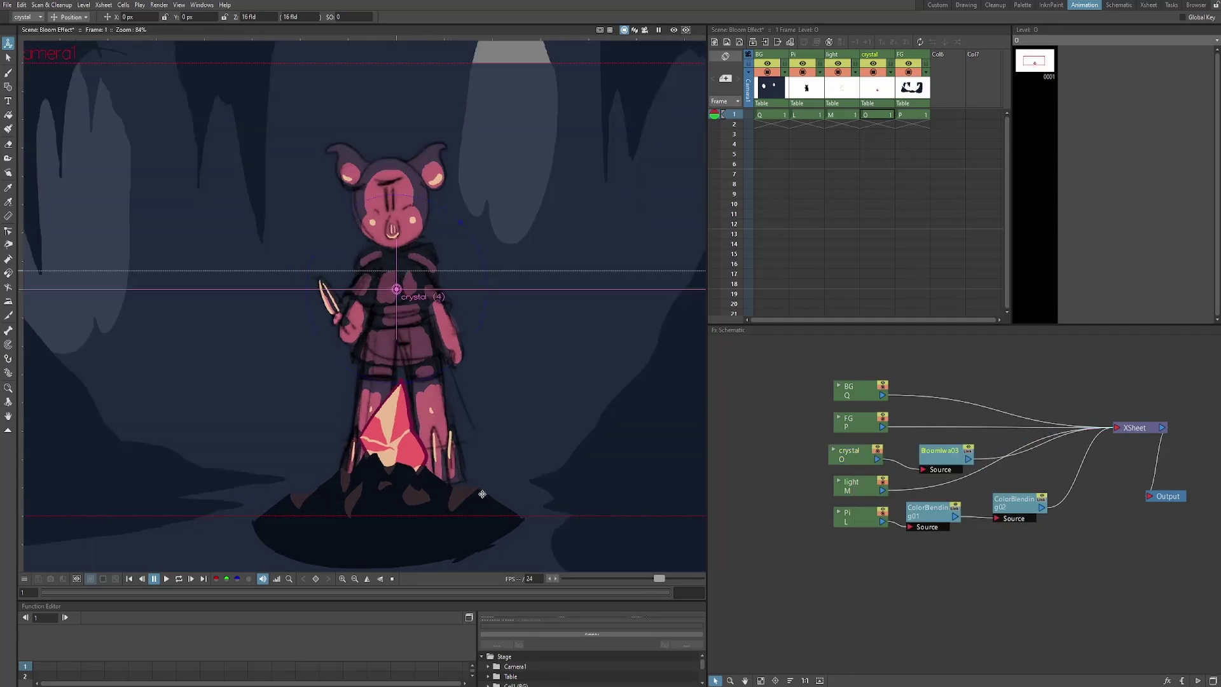
click(674, 30)
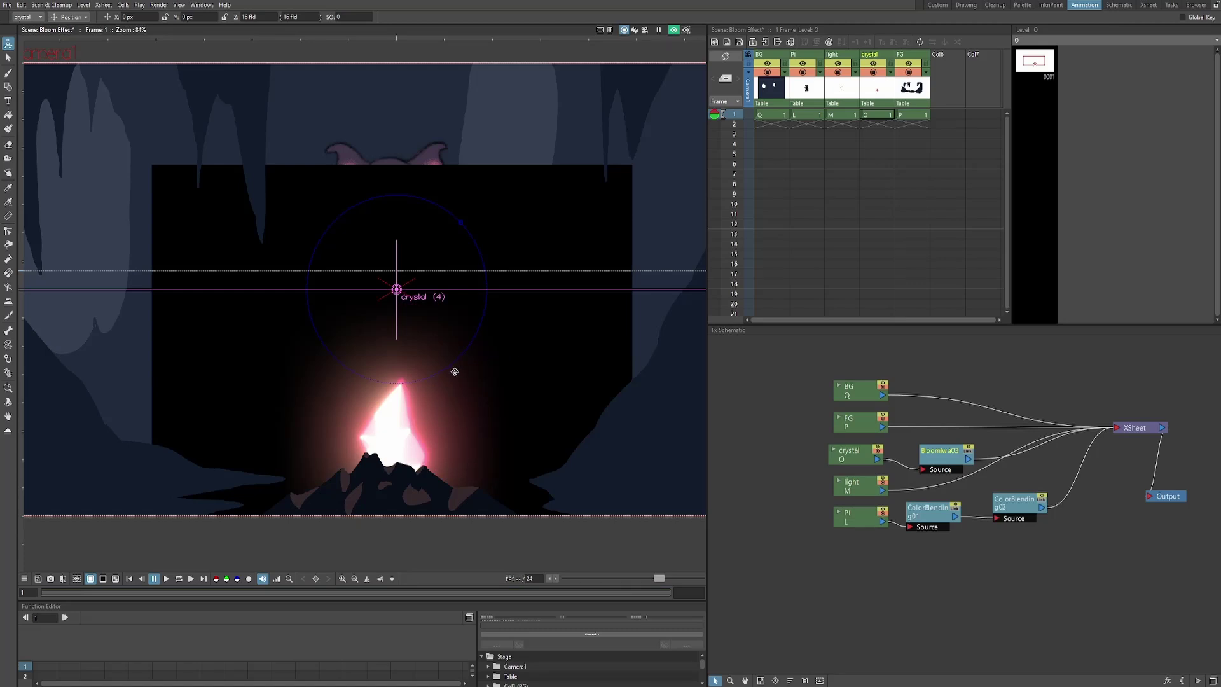
drag(436, 364, 455, 363)
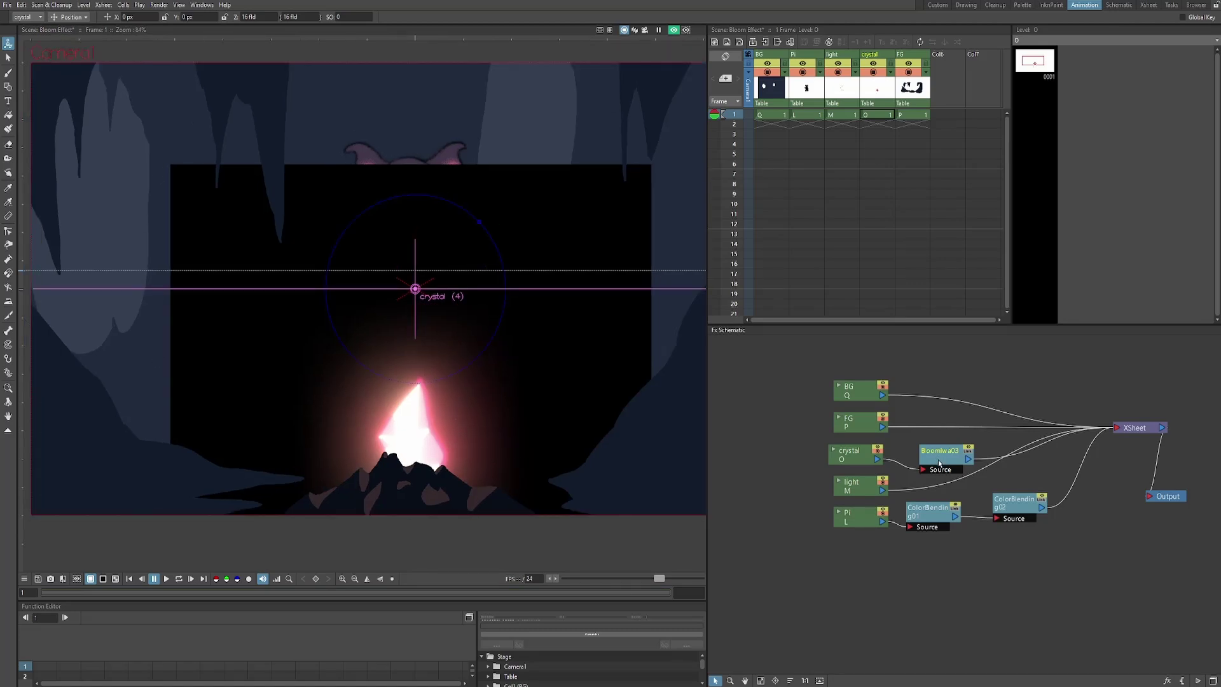
Reposition the bloom node beside the FG and crystal nodes, open its settings and enable Alpha Rendering
drag(939, 463, 919, 437)
double_click(920, 436)
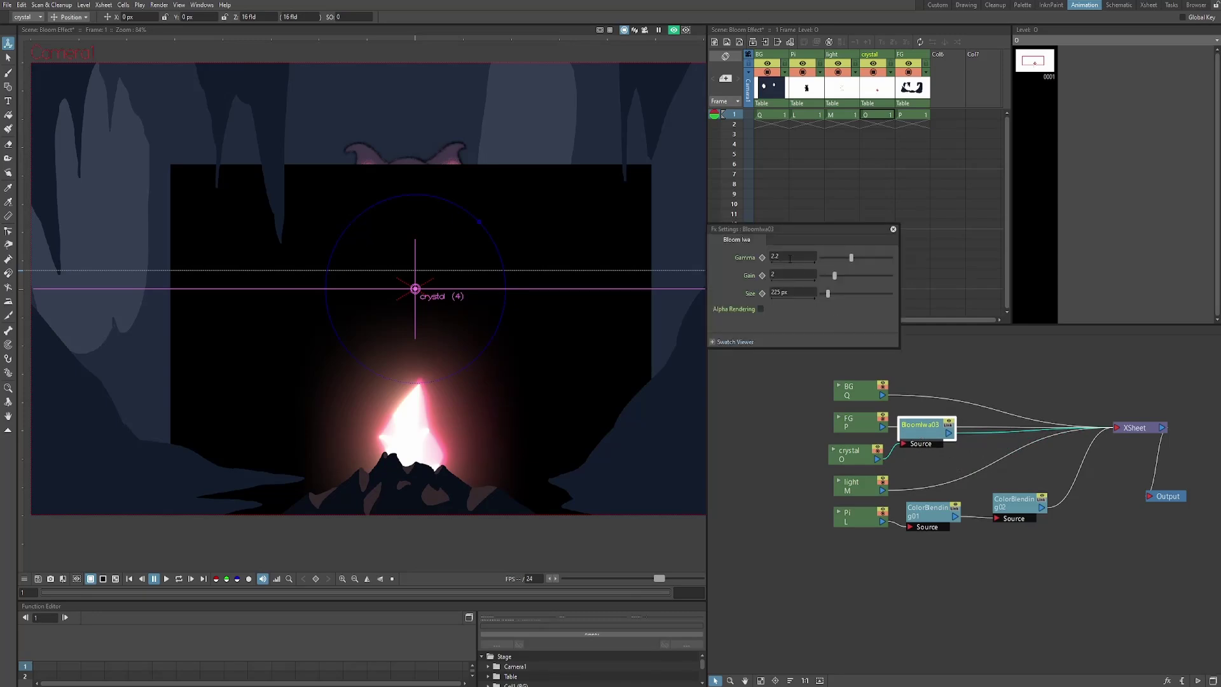
drag(767, 229, 726, 225)
click(720, 306)
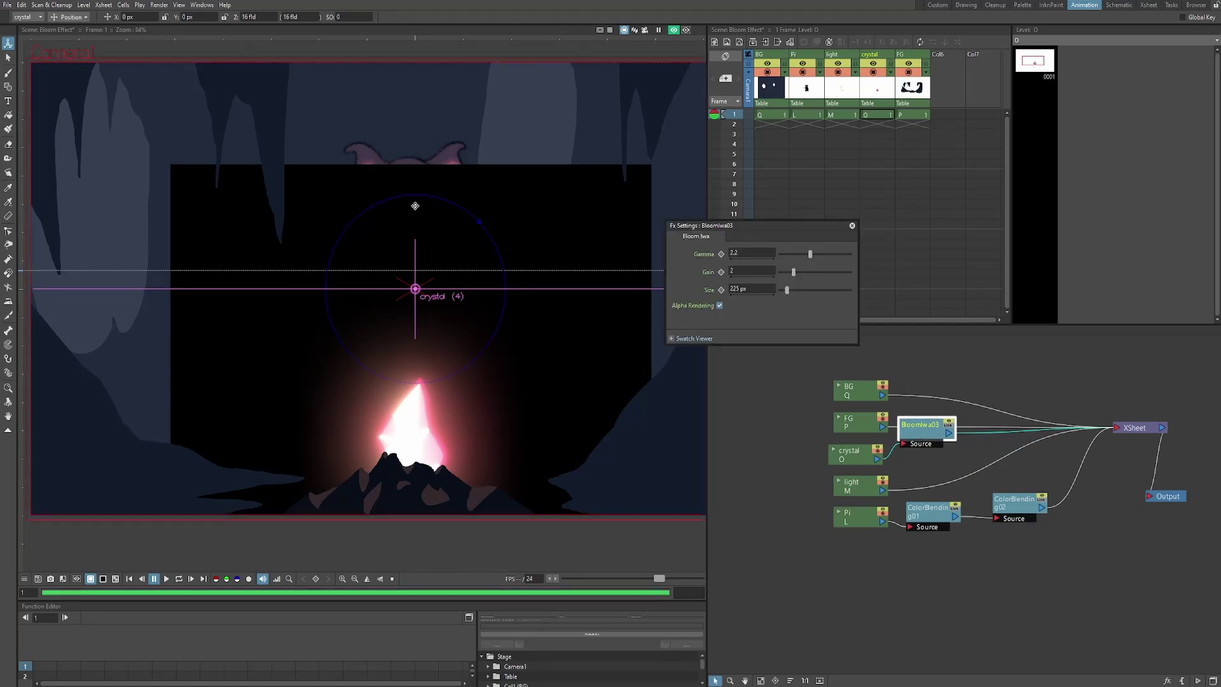
scroll(455, 447, down, 2)
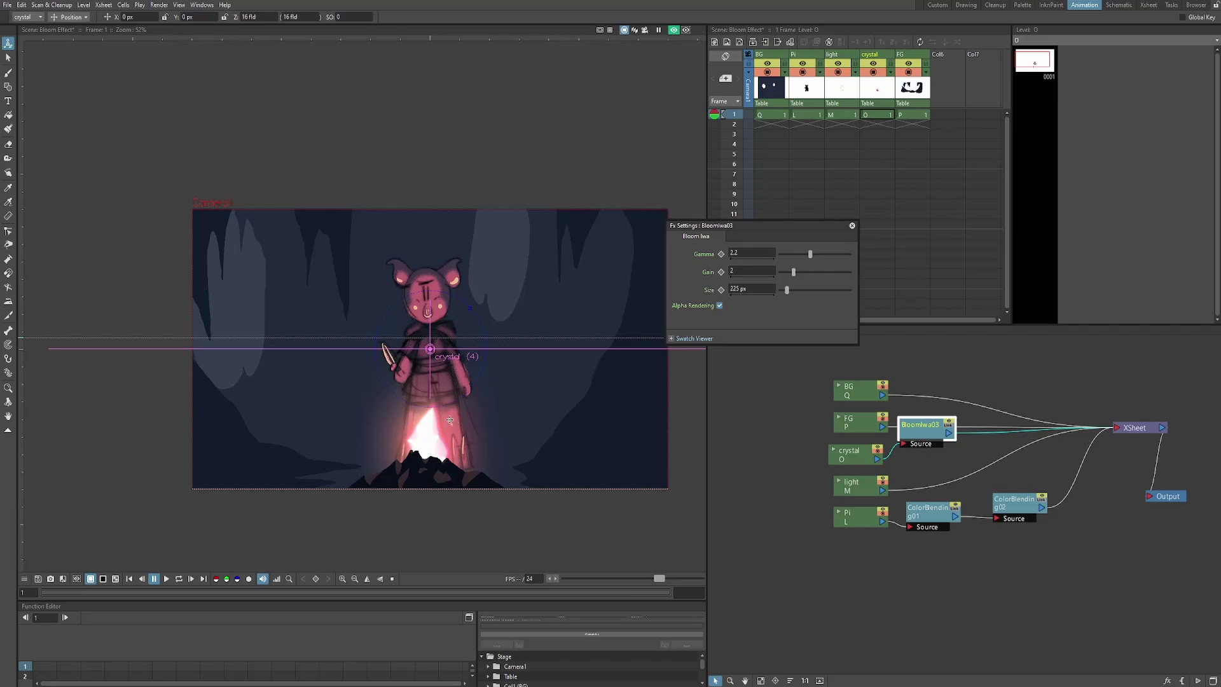
Lower the bloom effect's Gamma to 1.237 and view the glow around the crystal
scroll(449, 420, up, 2)
scroll(639, 337, up, 1)
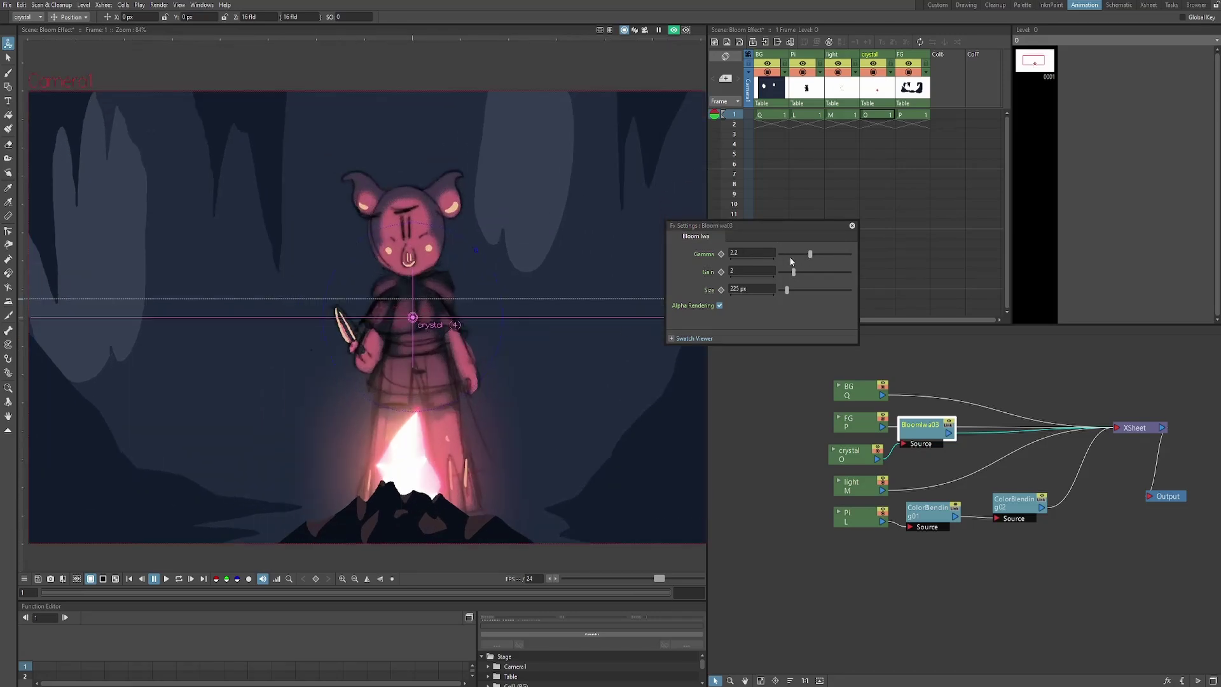
drag(810, 257, 796, 258)
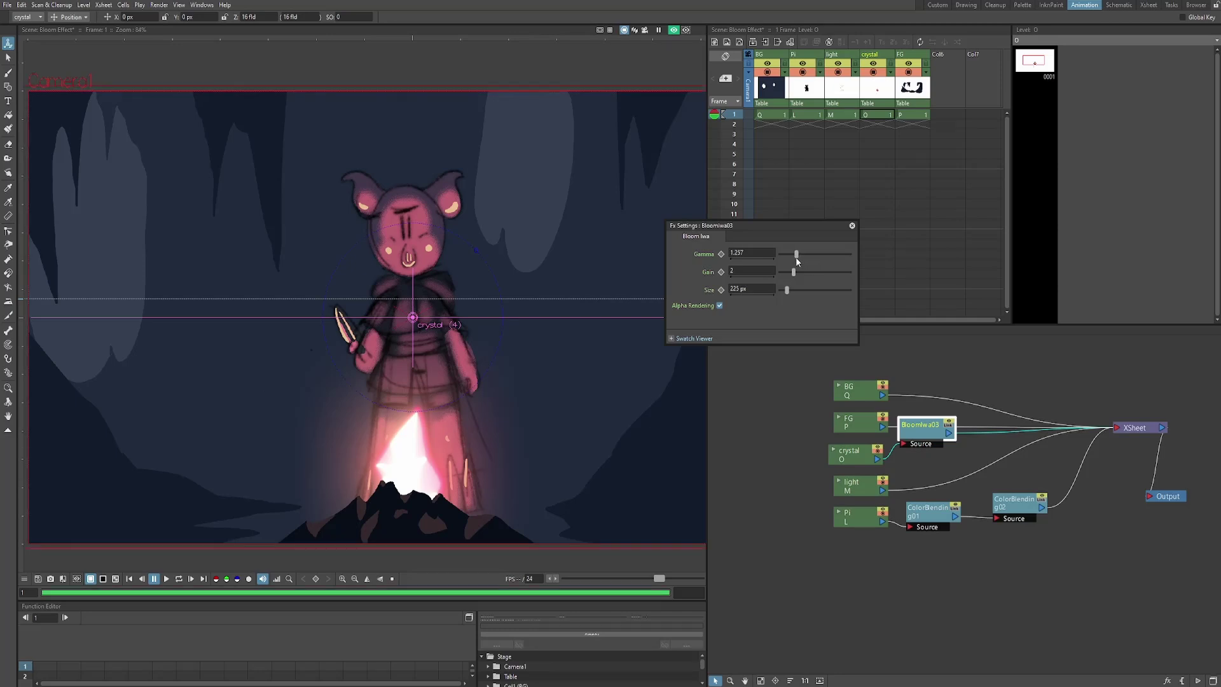
scroll(405, 445, up, 3)
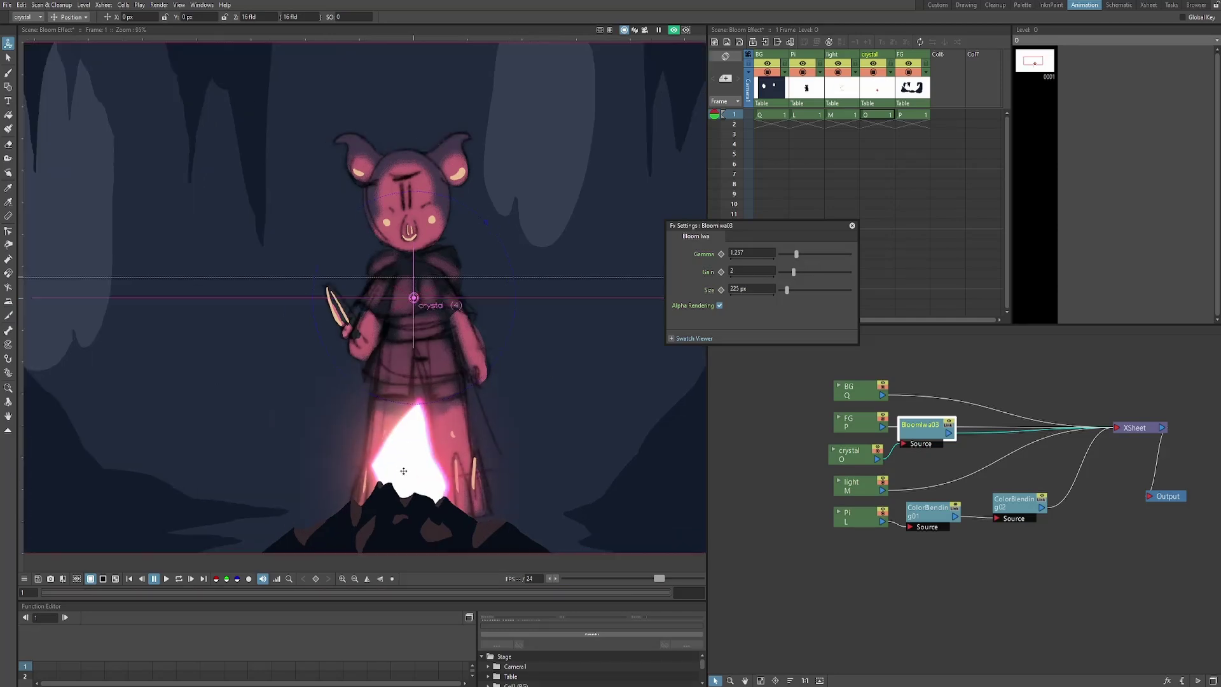
Try the crystal bloom's Gamma at 0.27 and at 3.231, comparing the glow close up and in the whole scene
drag(796, 254, 792, 254)
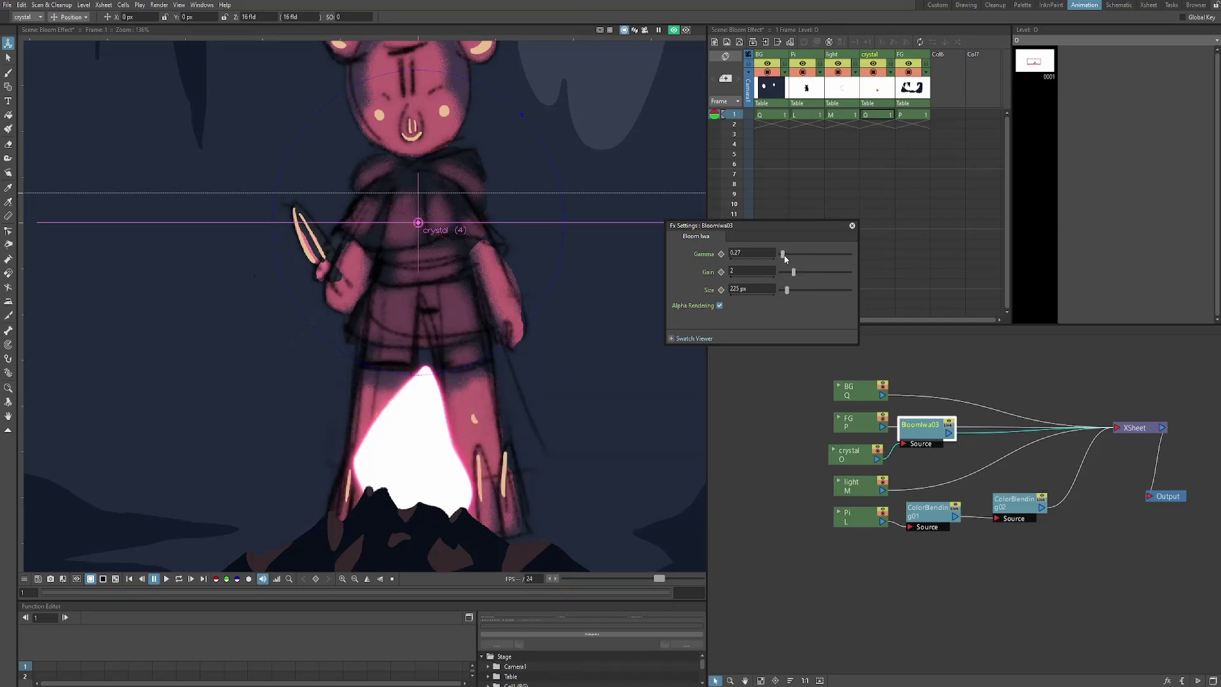
drag(784, 254, 827, 254)
scroll(396, 455, down, 2)
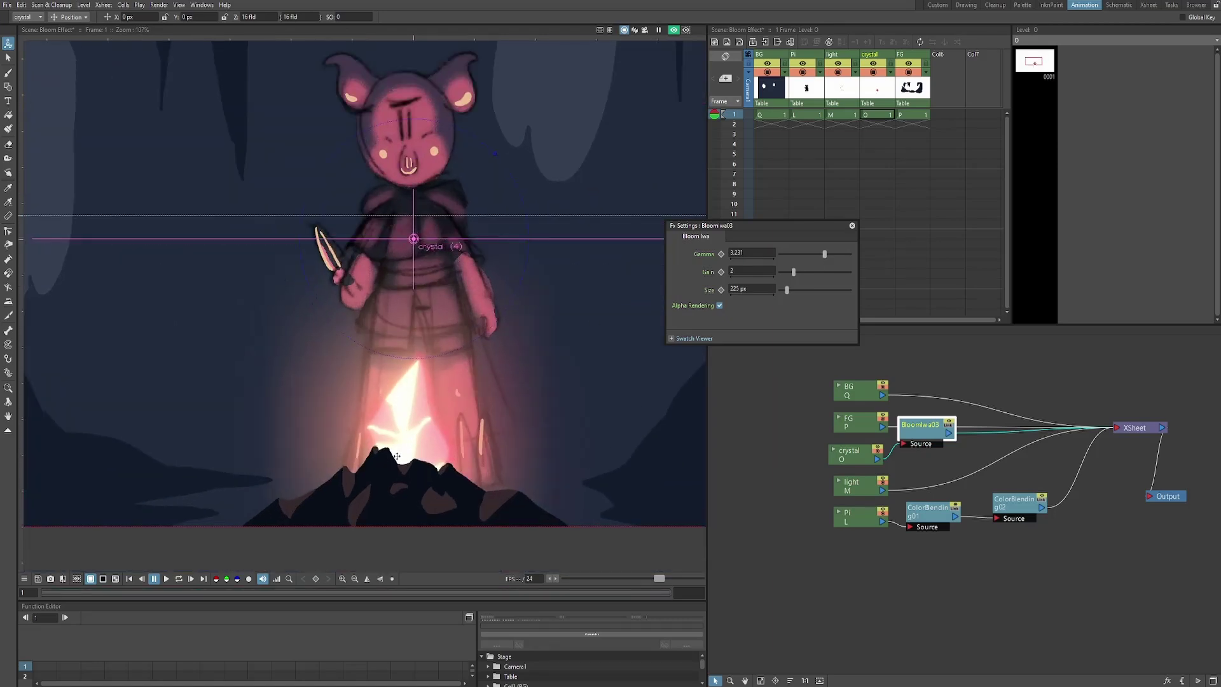
scroll(457, 347, down, 2)
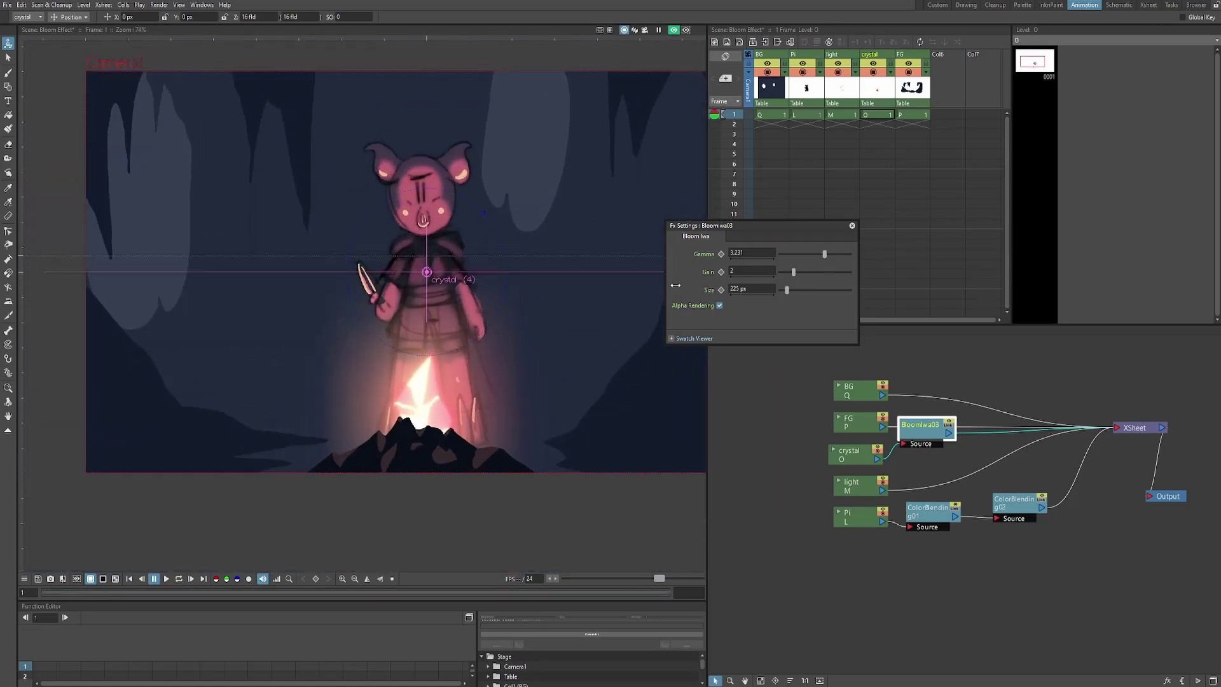
Set the bloom's Gamma to 2.822 and try Gain values of 1.131 and 5.806
drag(825, 254, 822, 255)
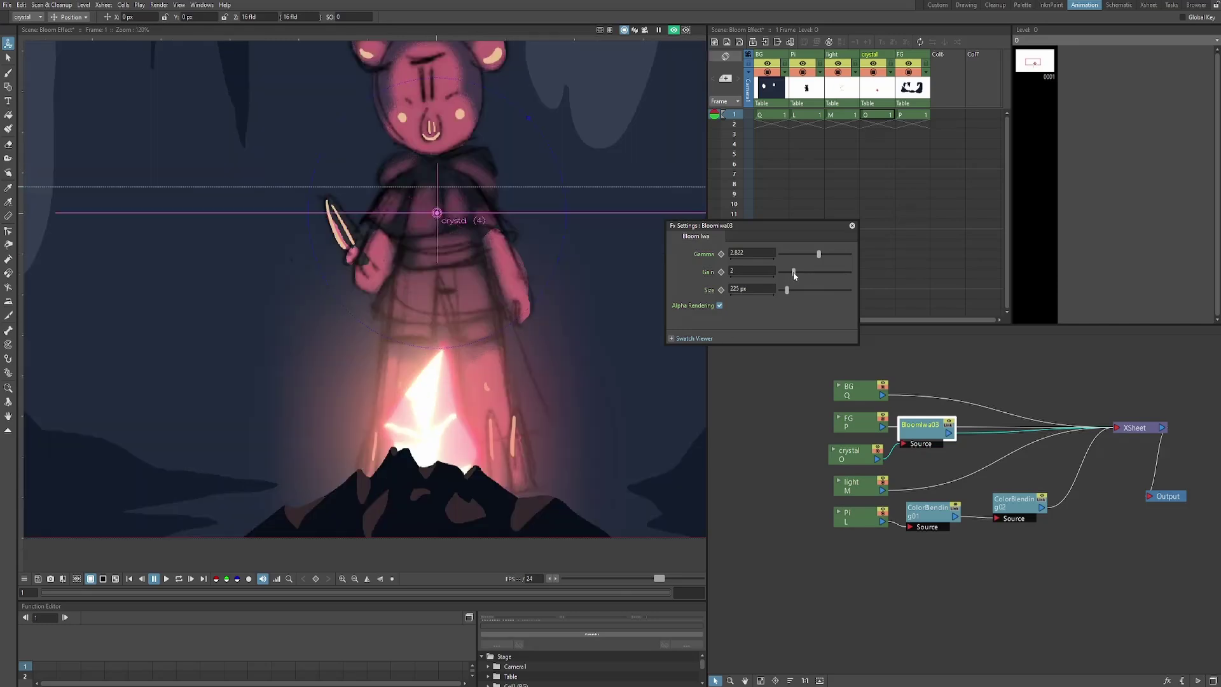
drag(794, 273, 787, 272)
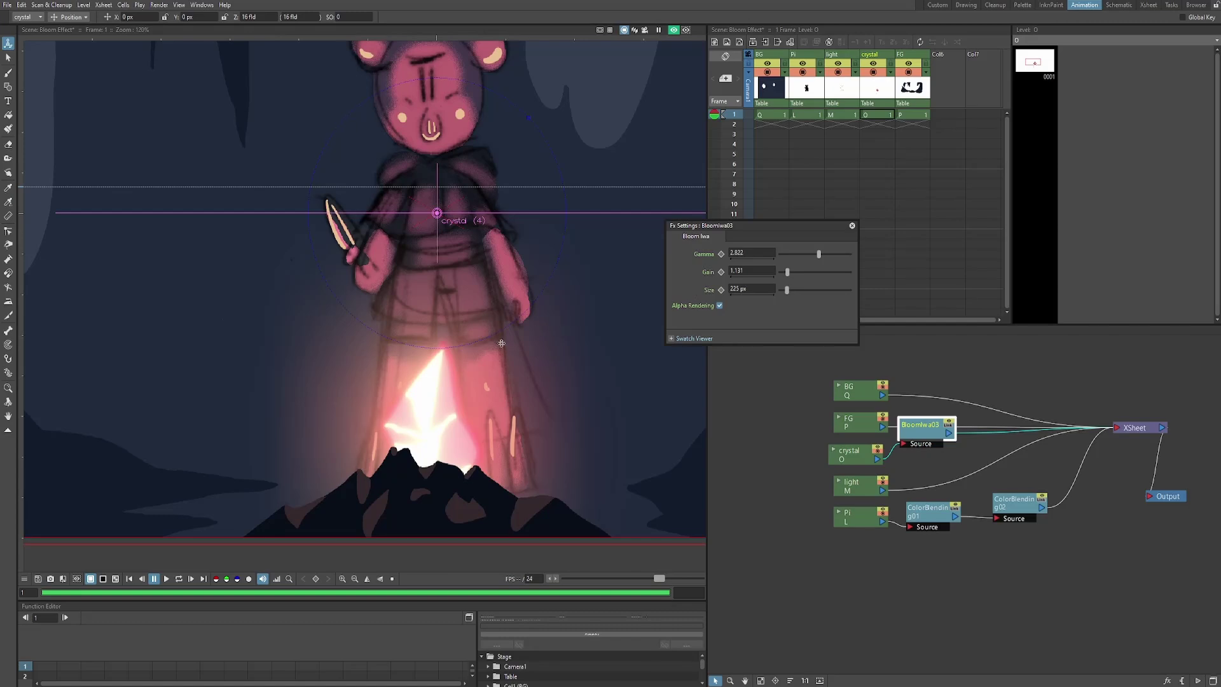
scroll(440, 357, down, 5)
scroll(442, 376, up, 3)
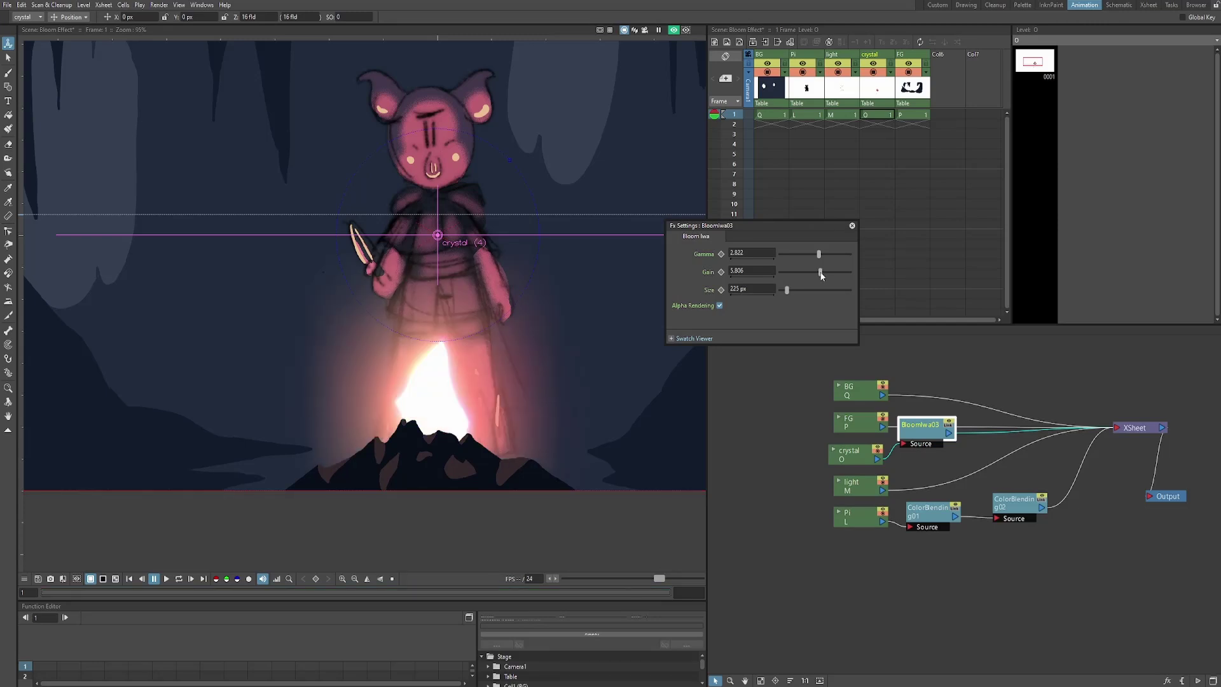
Try an extreme bloom with Gain at 10 and Gamma at 0.406, and inspect the glow around the crystal
drag(820, 273, 786, 255)
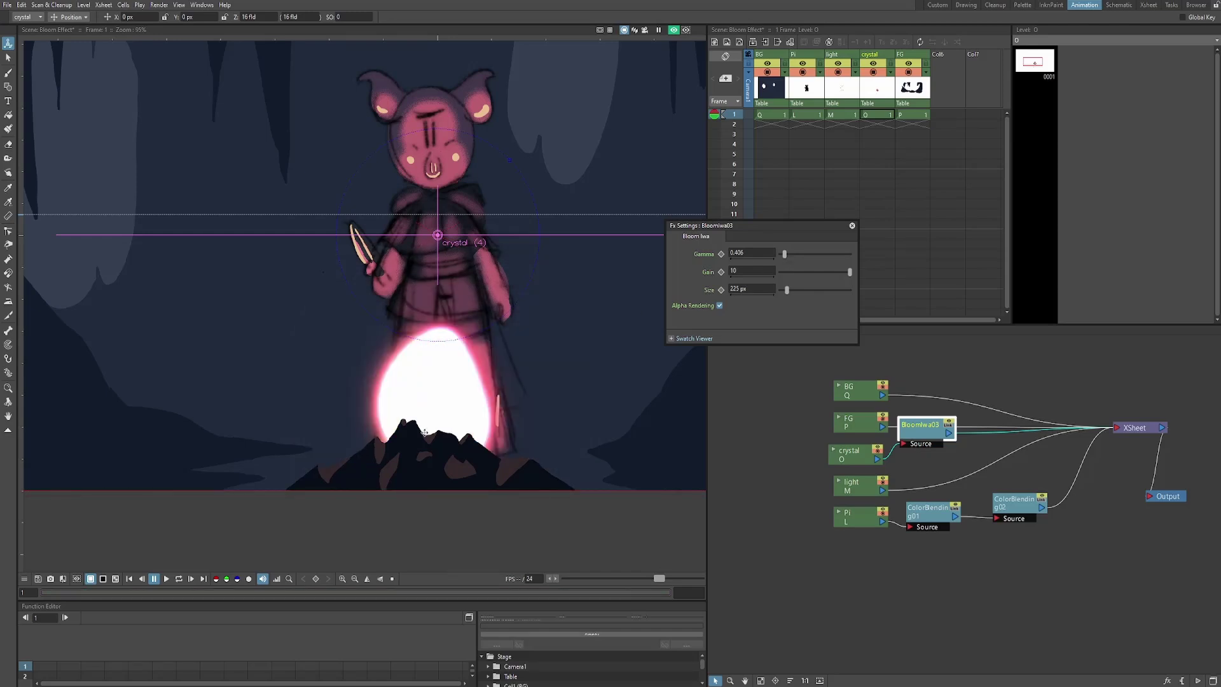
scroll(398, 382, down, 2)
scroll(398, 382, up, 3)
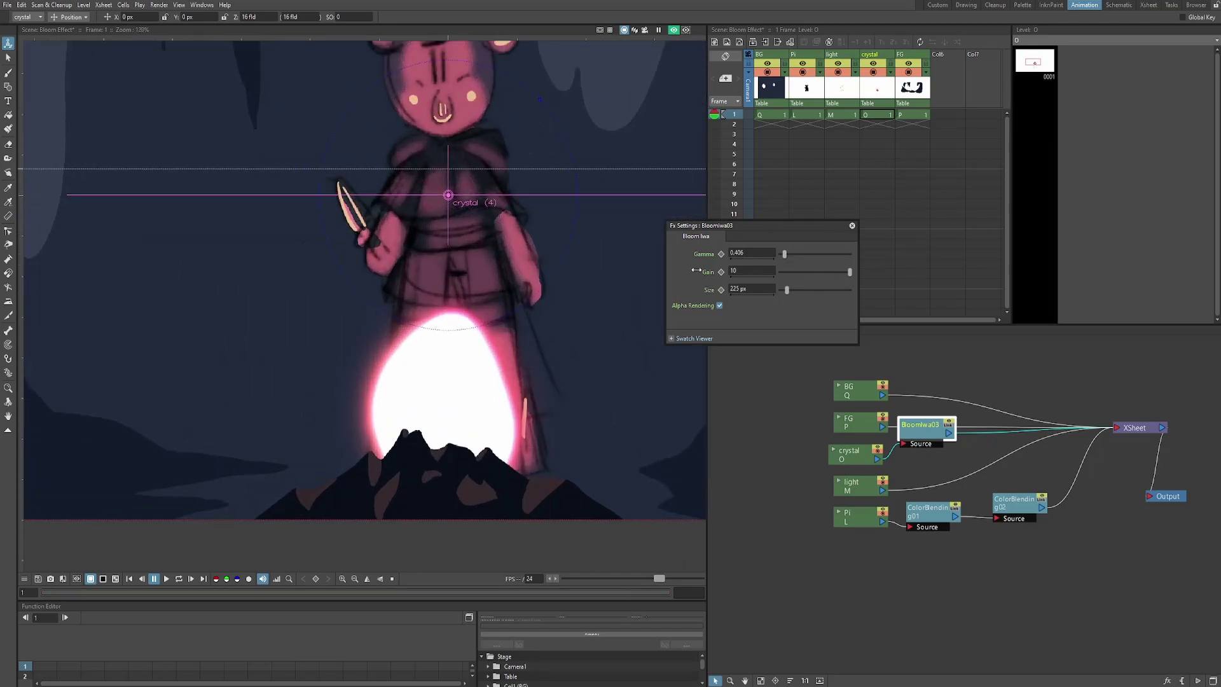
Set the bloom's Gamma to 3.537, Gain to 2.644 and Size to 208.204 px
drag(785, 258, 780, 256)
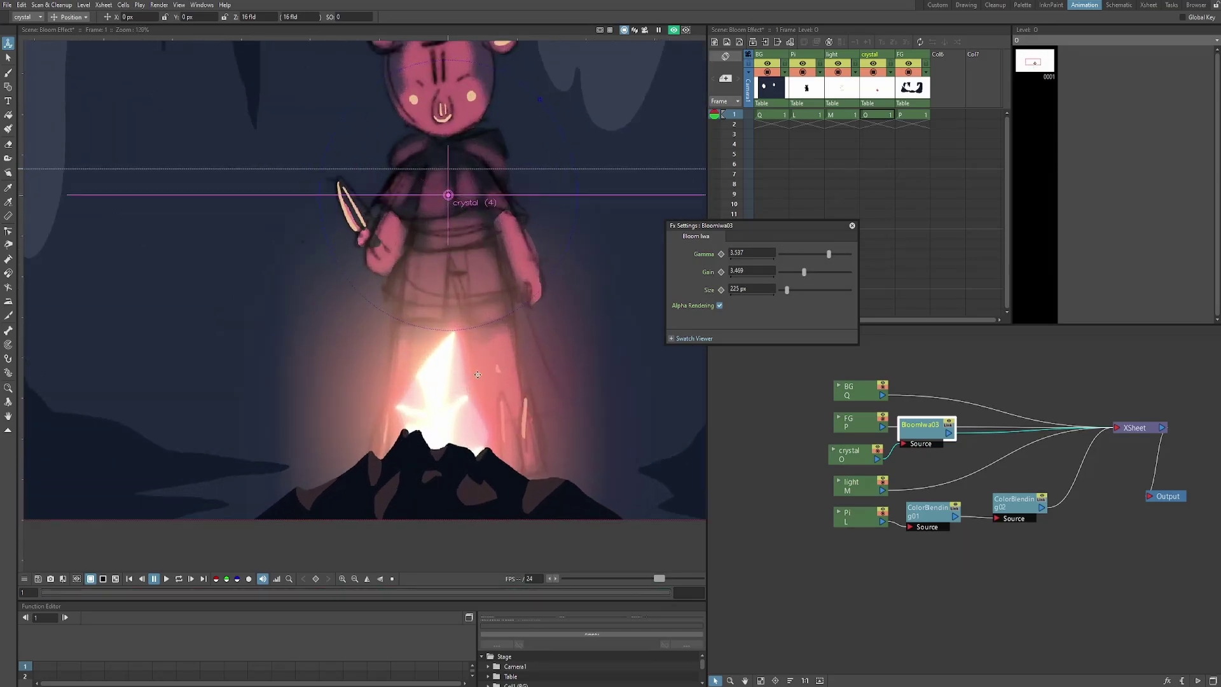
drag(786, 293, 784, 293)
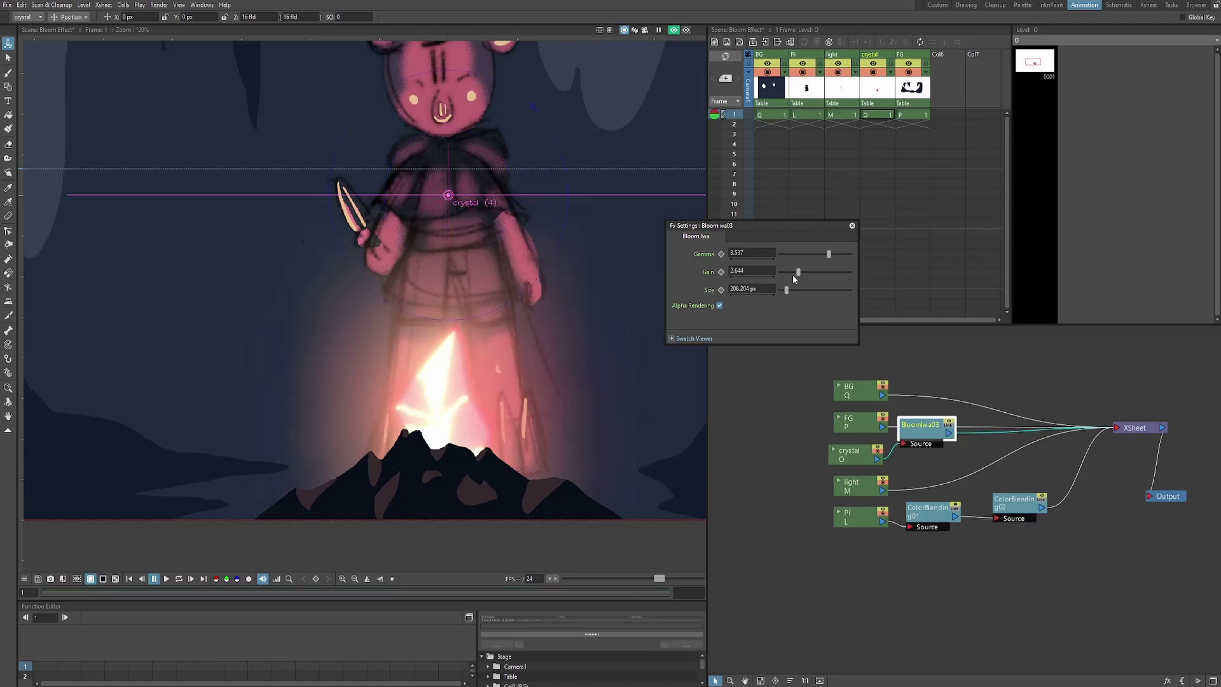
scroll(401, 436, up, 2)
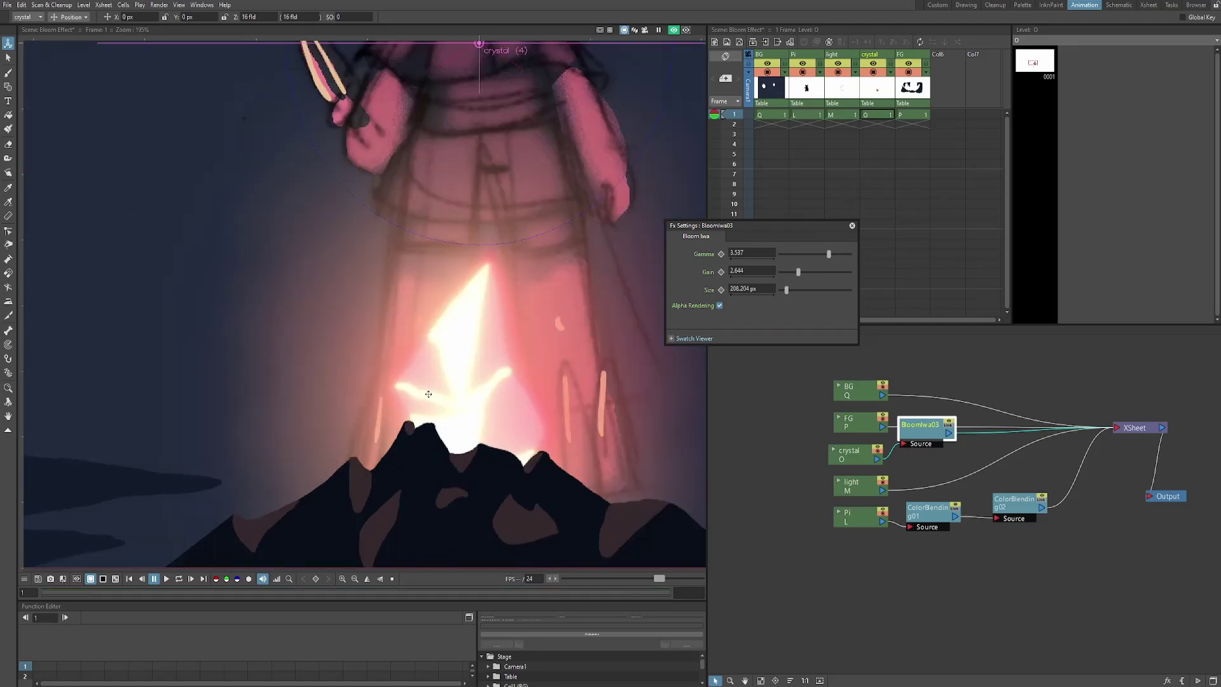
scroll(439, 392, down, 2)
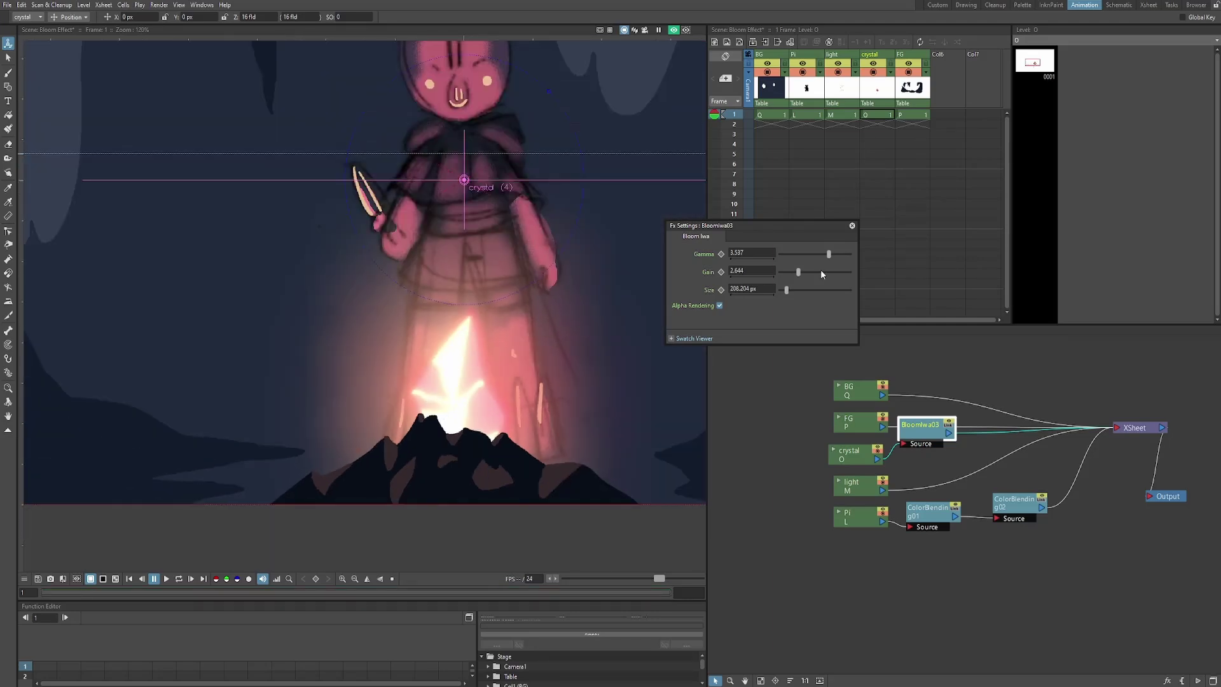
Lower the bloom's Gamma to 1.835 and its Gain to 1.2
click(793, 272)
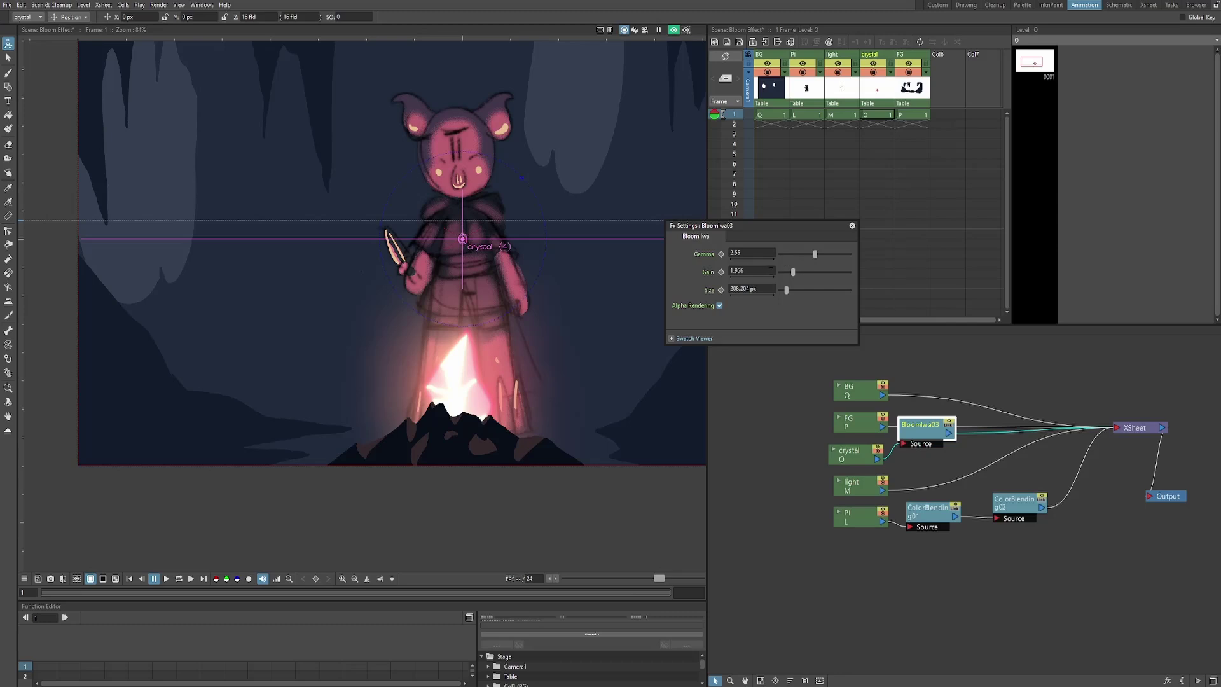
drag(815, 253, 804, 254)
scroll(429, 396, up, 2)
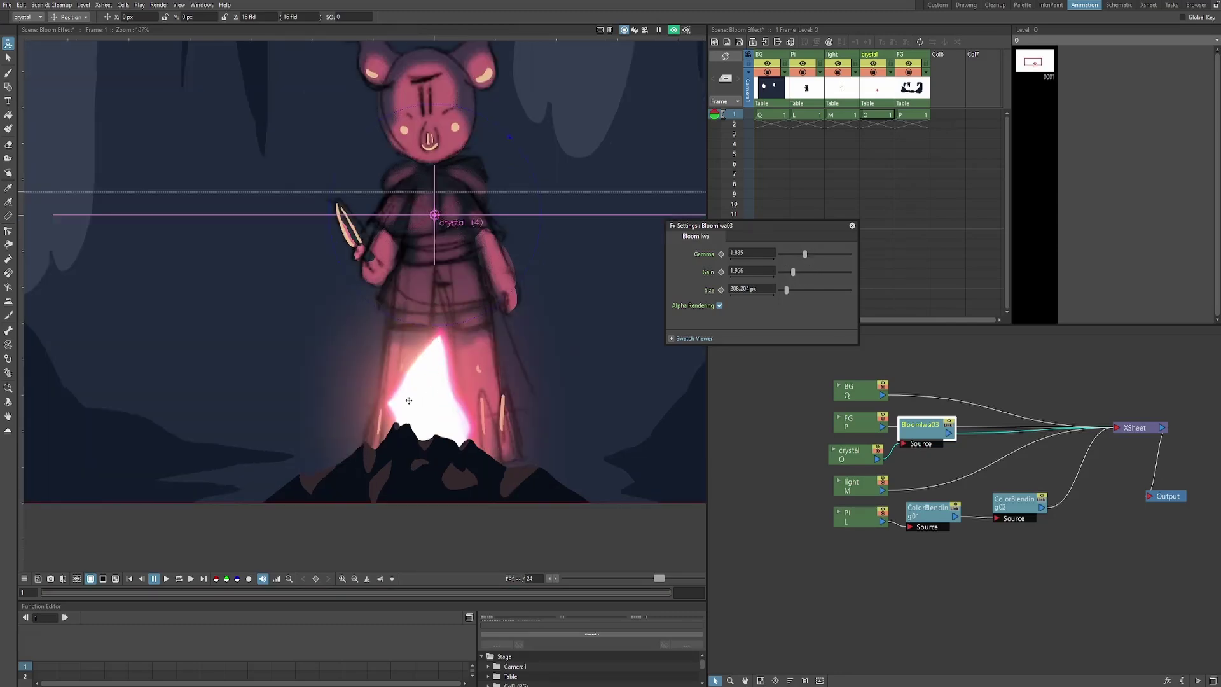
drag(793, 273, 788, 272)
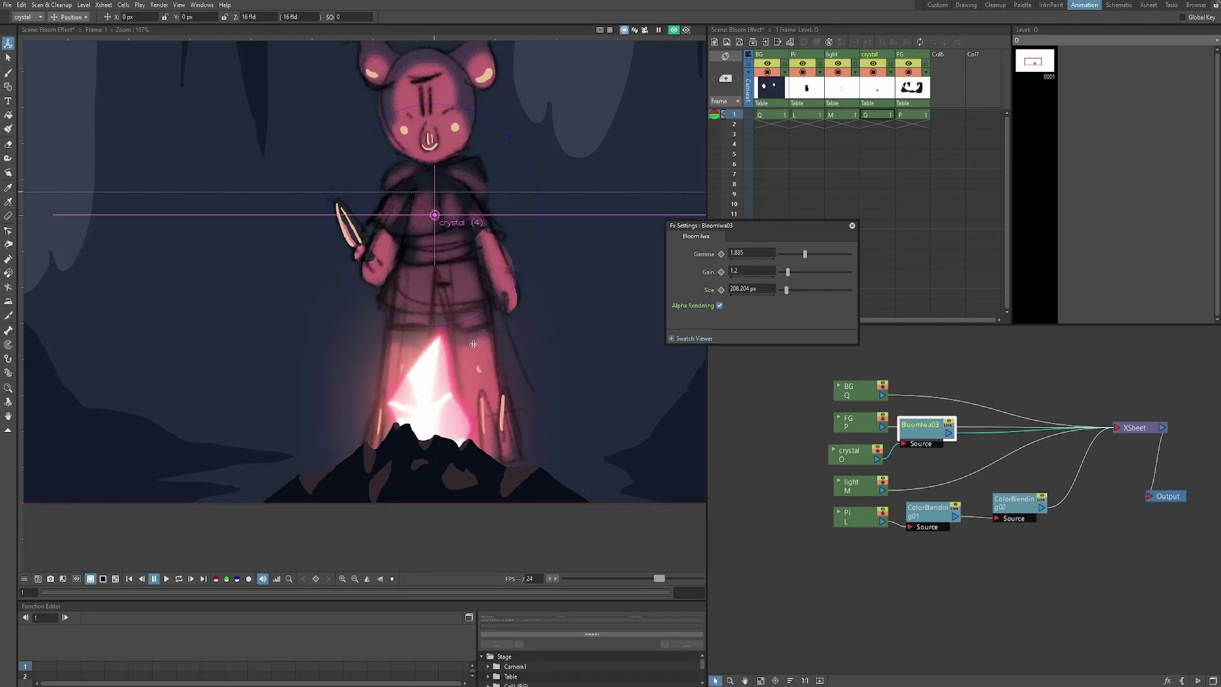
Set the bloom's Gamma to 2.822 and its Gain to 2.094
scroll(474, 344, down, 2)
drag(491, 362, 508, 389)
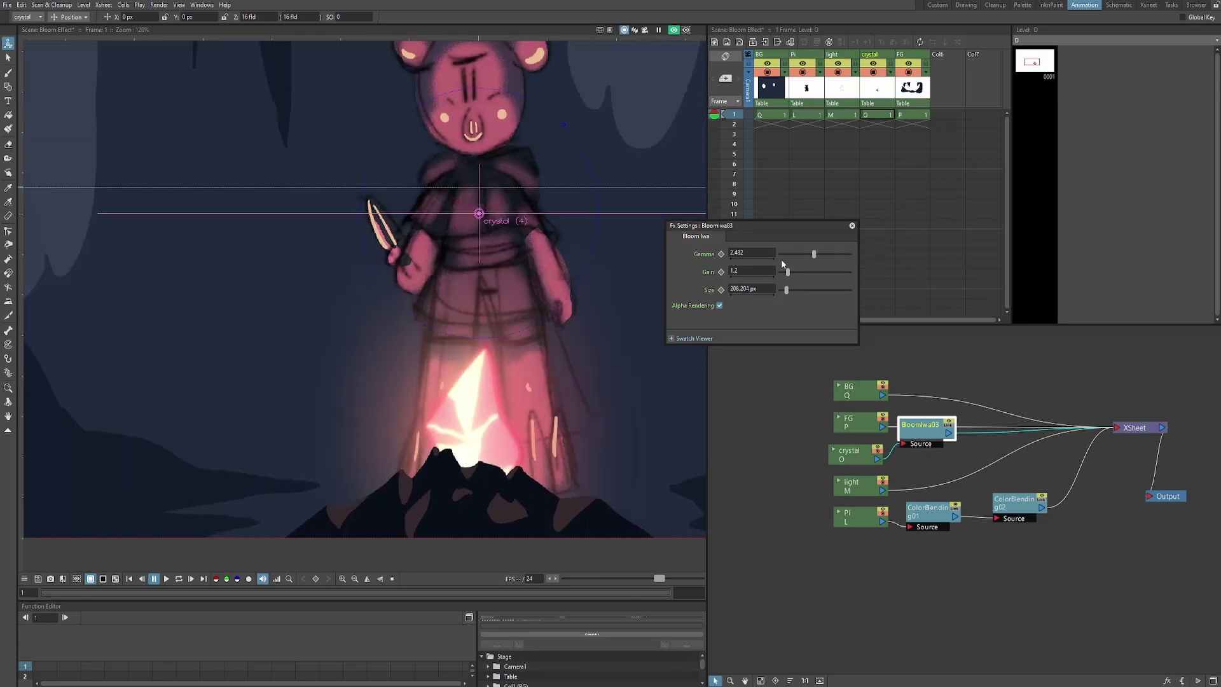
scroll(463, 334, down, 4)
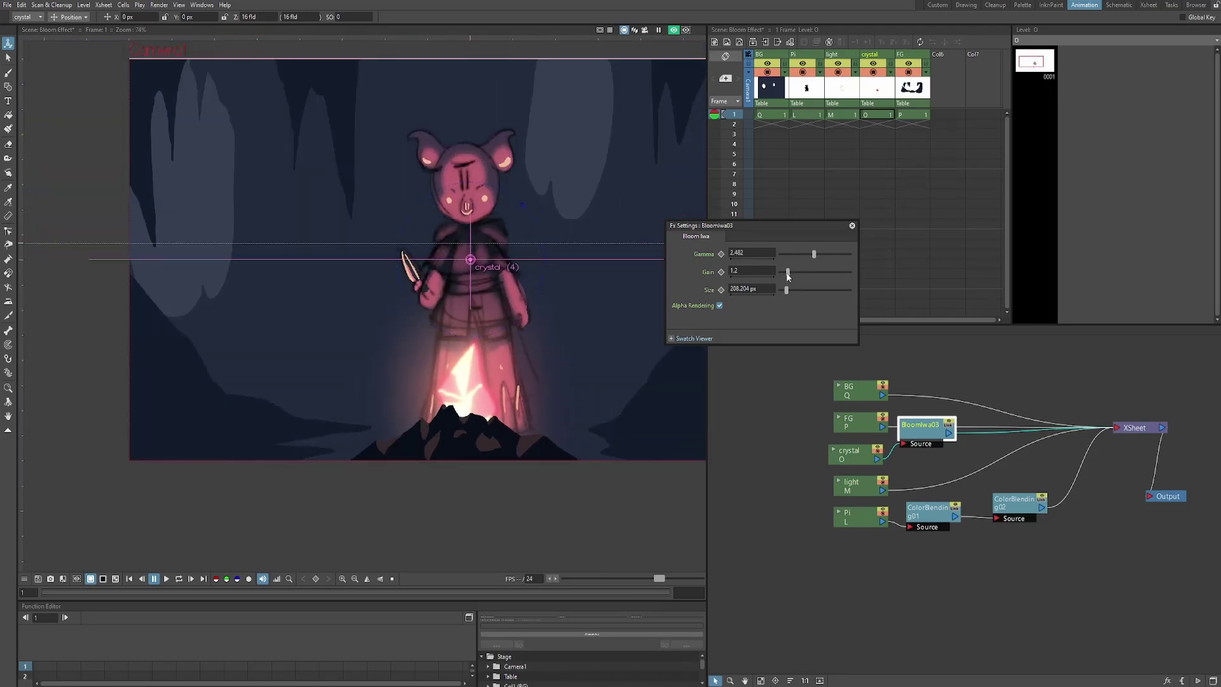
drag(789, 272, 819, 274)
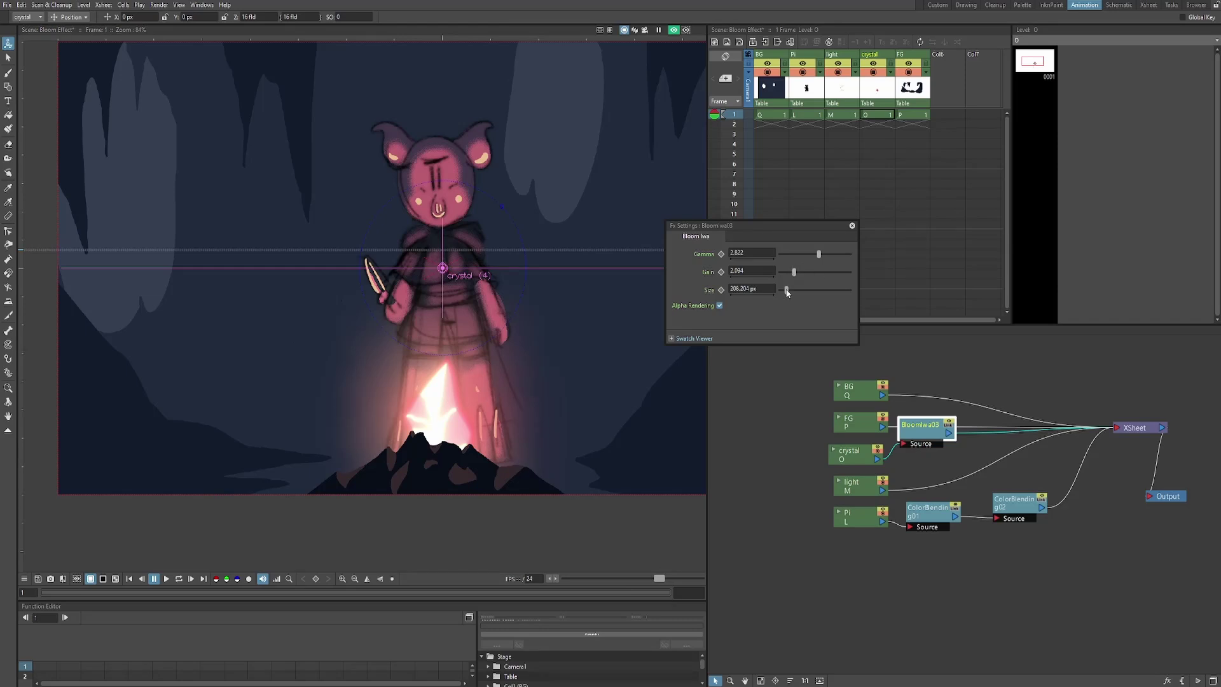
Try a bloom Size of 896.137 px and check how far the glow spreads across the cave
drag(787, 292, 806, 291)
scroll(499, 346, down, 1)
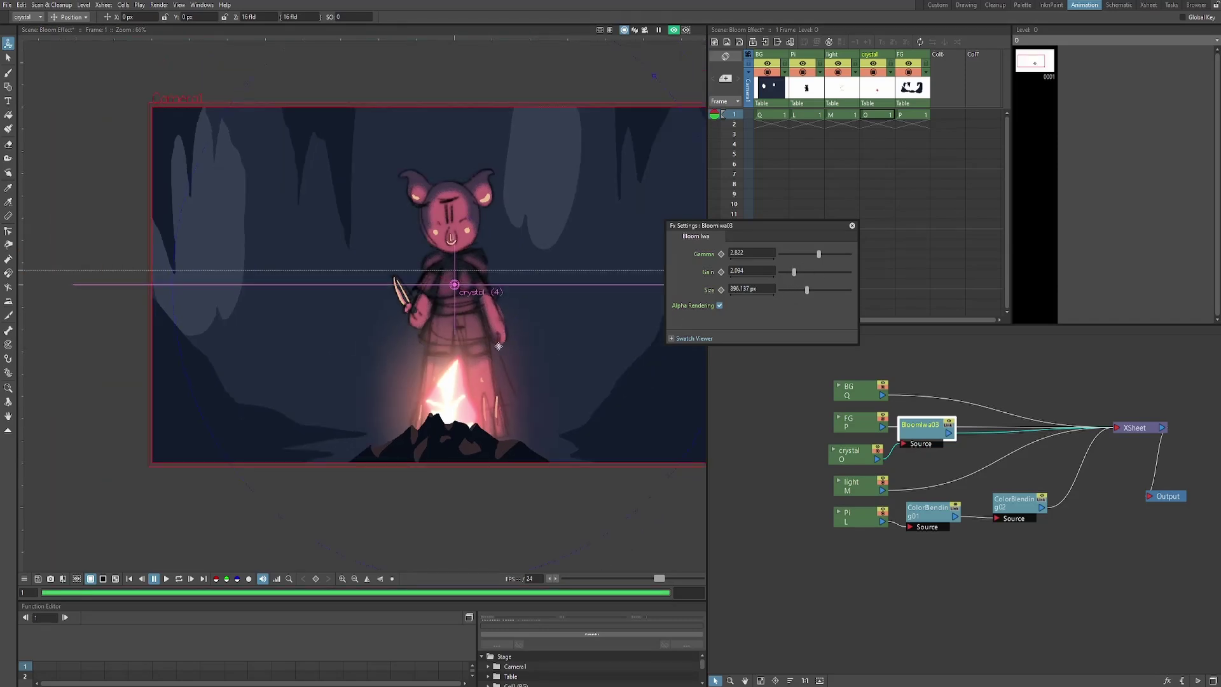
scroll(388, 400, down, 2)
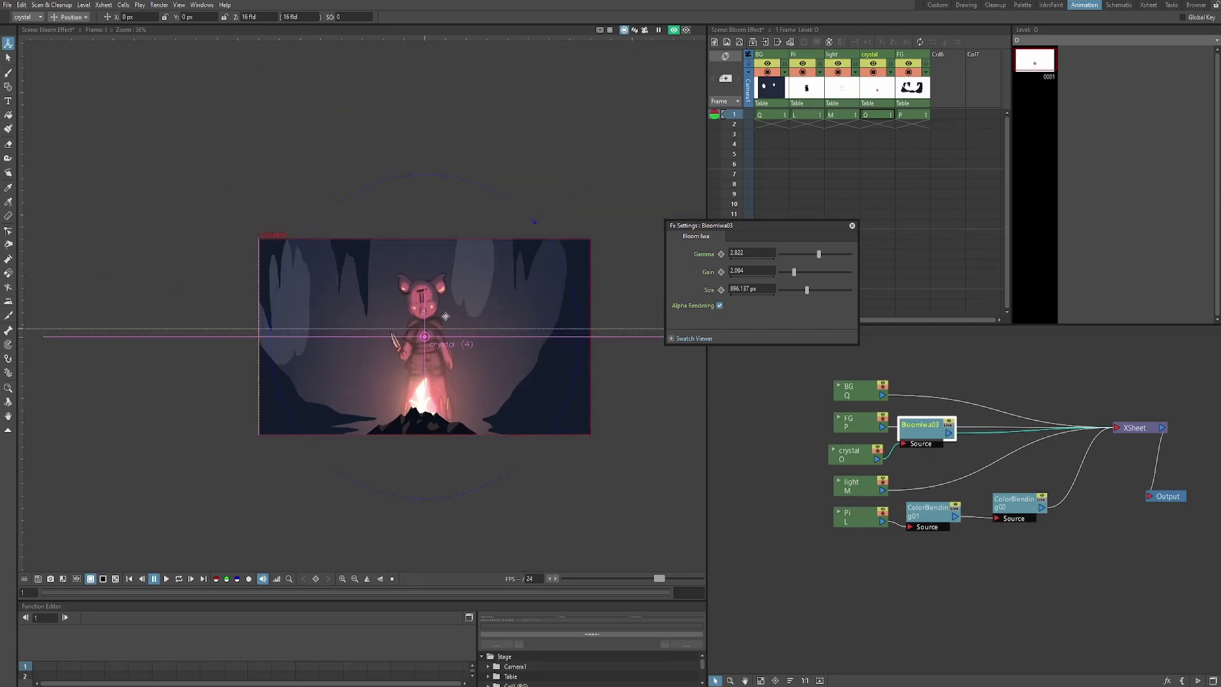
scroll(445, 316, up, 2)
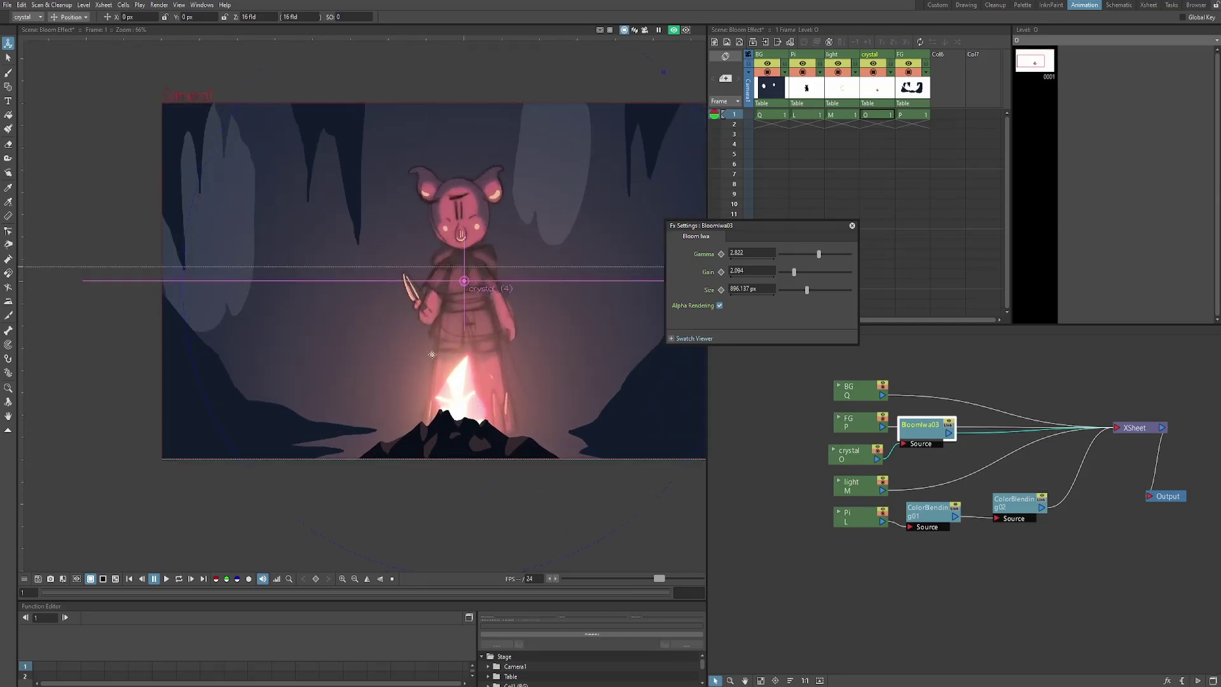
Set the bloom's Size to 512.174 px, check the glow in the scene and close the effect settings
scroll(529, 304, down, 1)
drag(807, 290, 794, 290)
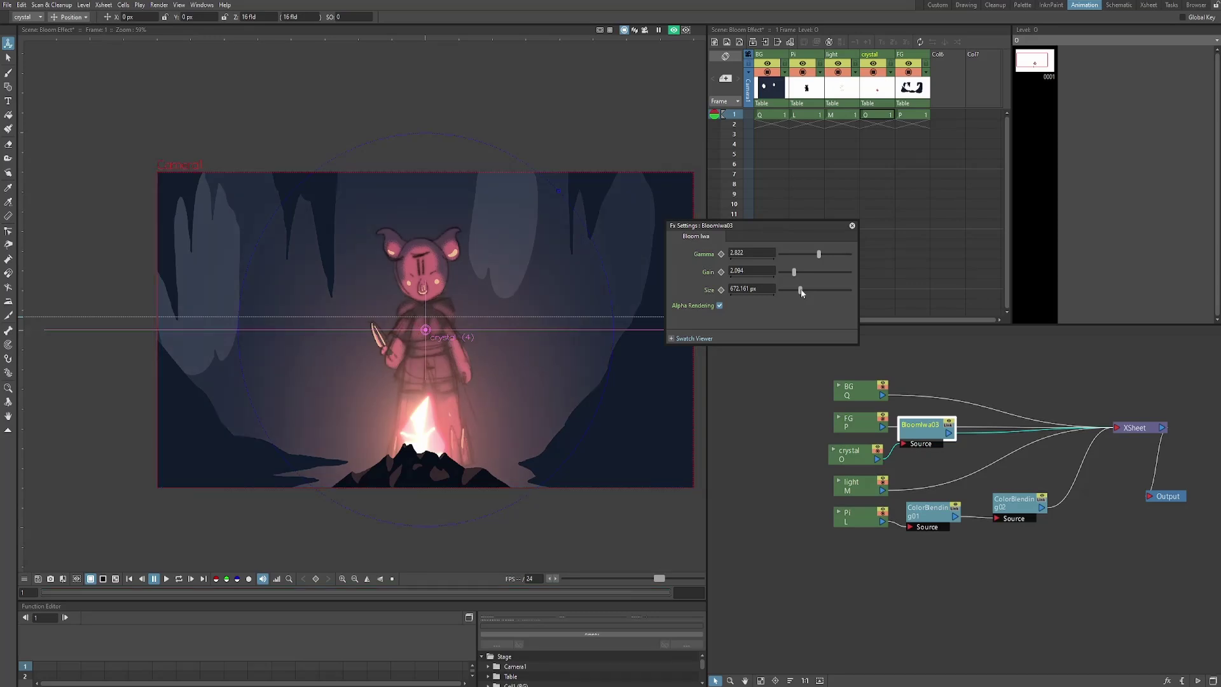
scroll(415, 424, down, 2)
scroll(415, 424, up, 3)
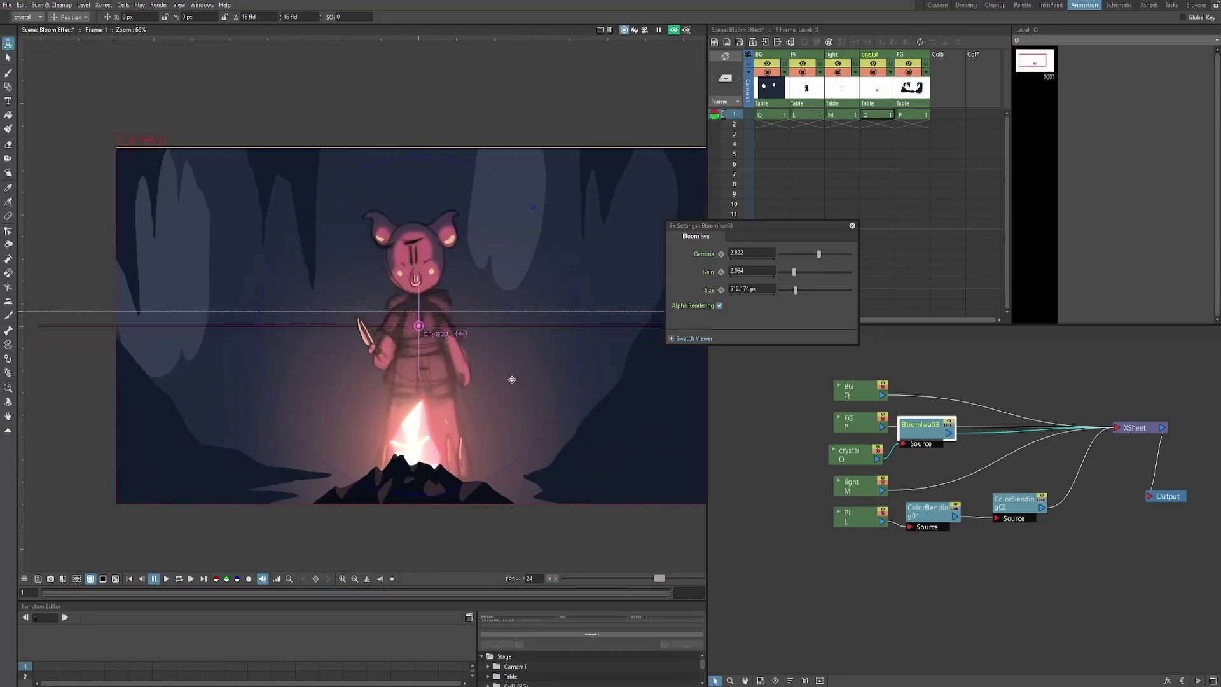
click(852, 225)
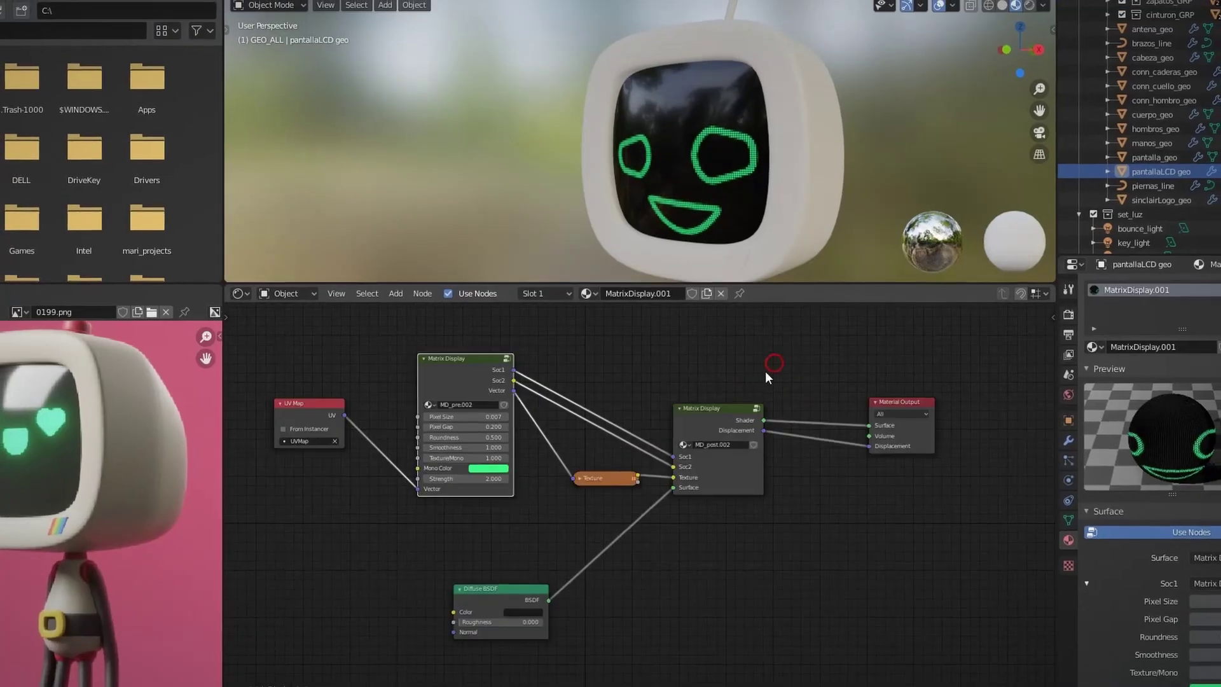
drag(608, 436, 736, 373)
key(h)
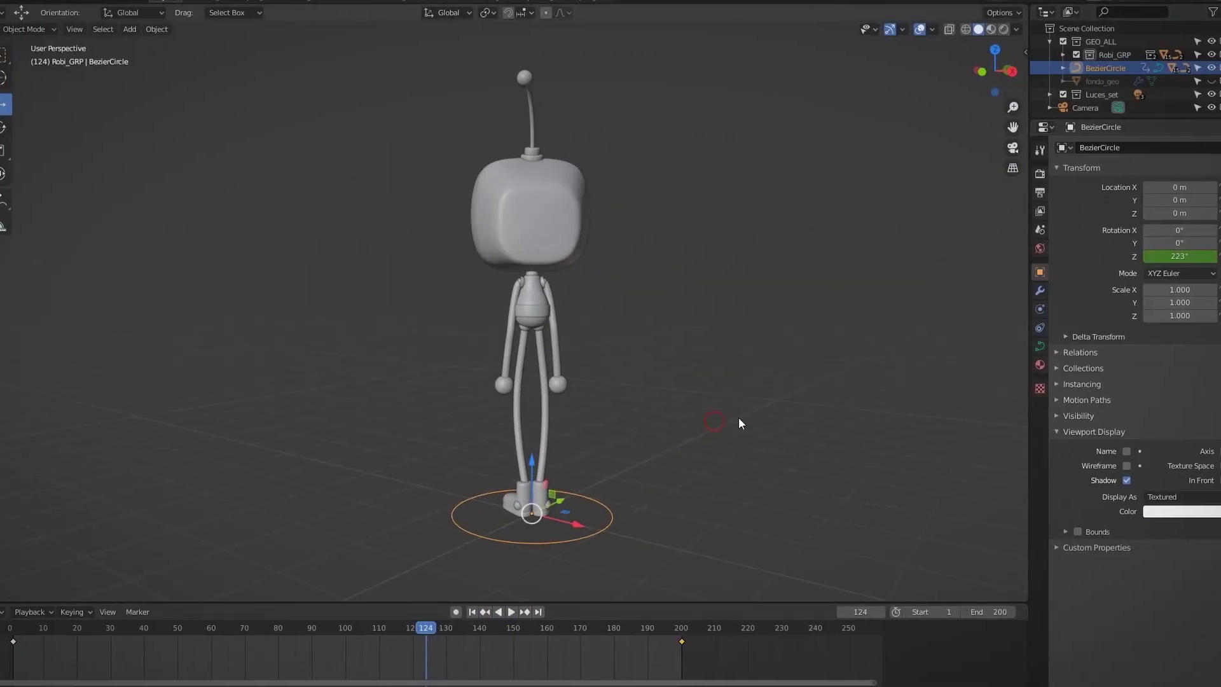
click(472, 611)
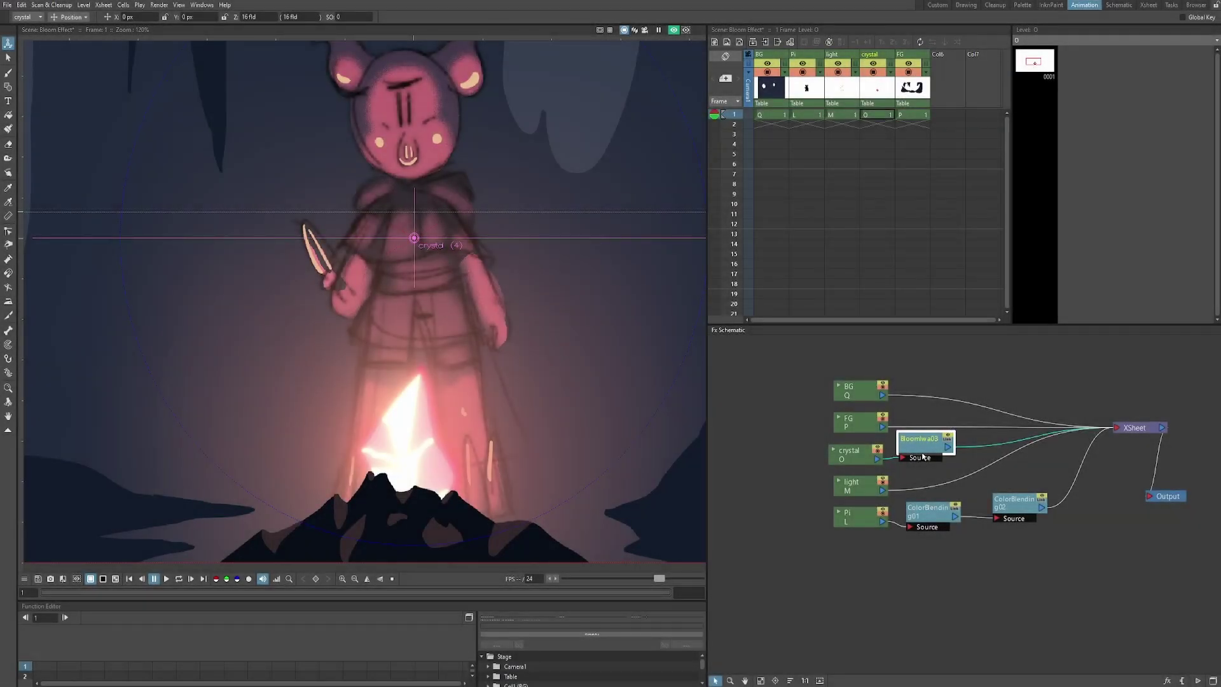
Insert a Barrel Distort Iwa effect after the crystal's bloom node and show its settings
right_click(923, 456)
mouse_move(931, 459)
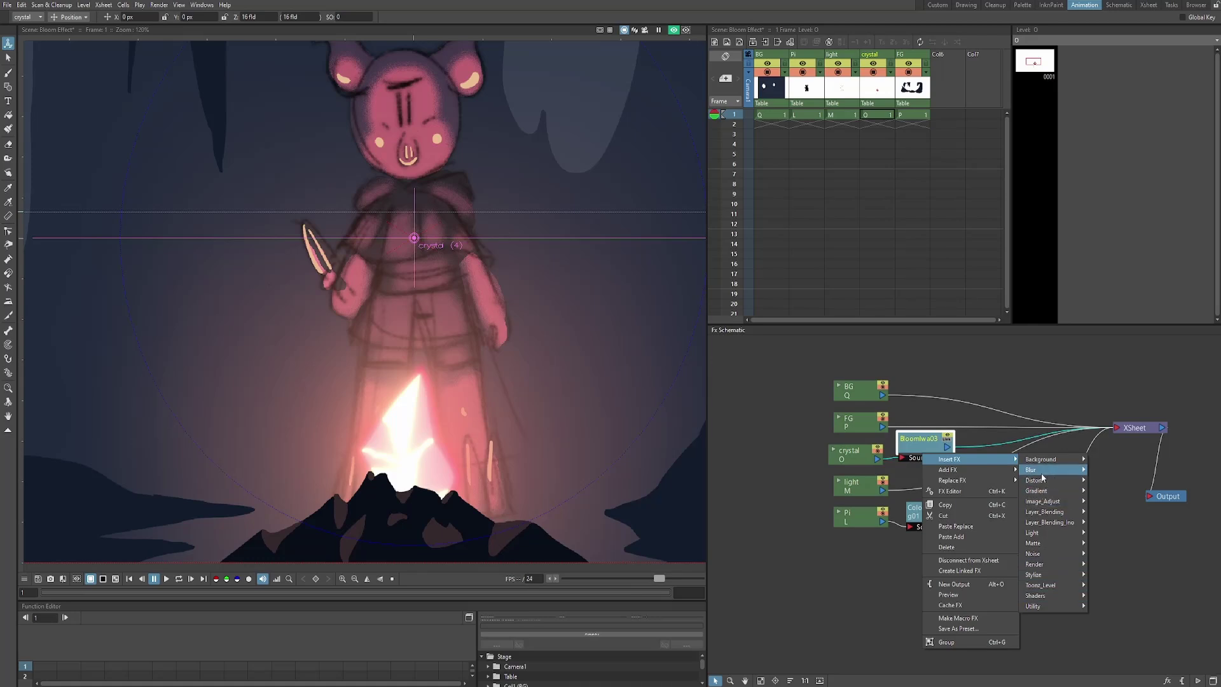
mouse_move(1036, 480)
click(1104, 576)
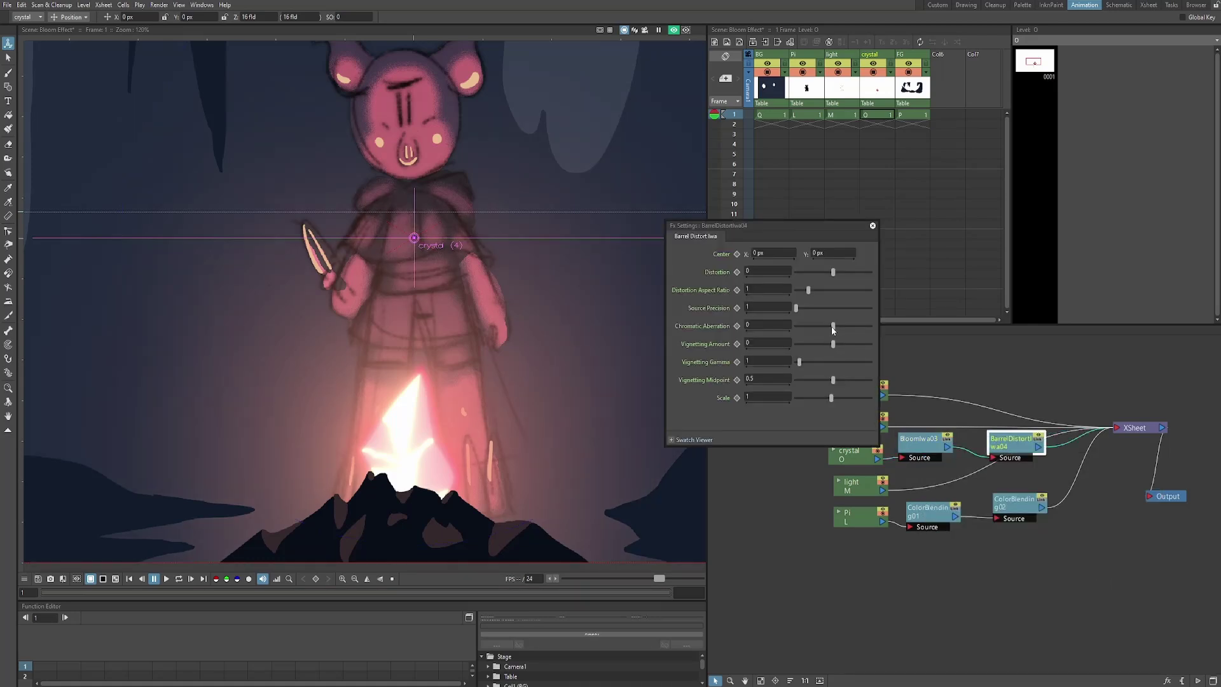
Set the barrel distortion's Chromatic Aberration to 0.1 and inspect the color fringes on the crystal
drag(833, 330, 876, 325)
scroll(395, 430, up, 5)
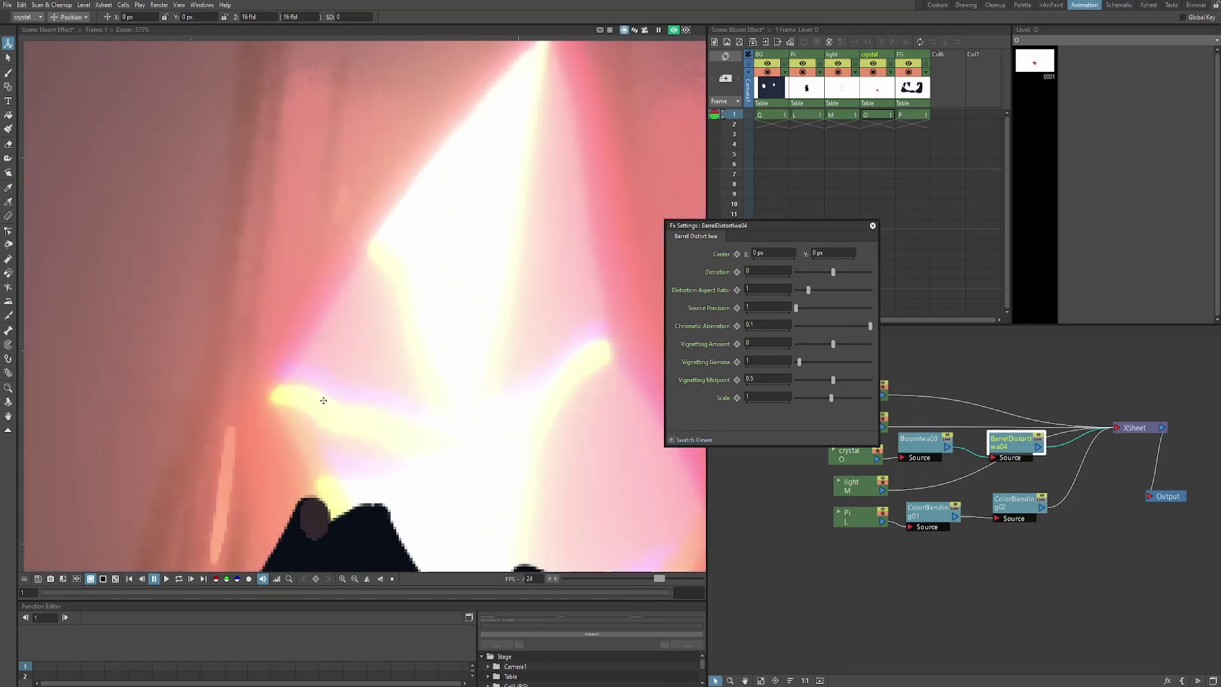
scroll(381, 414, down, 6)
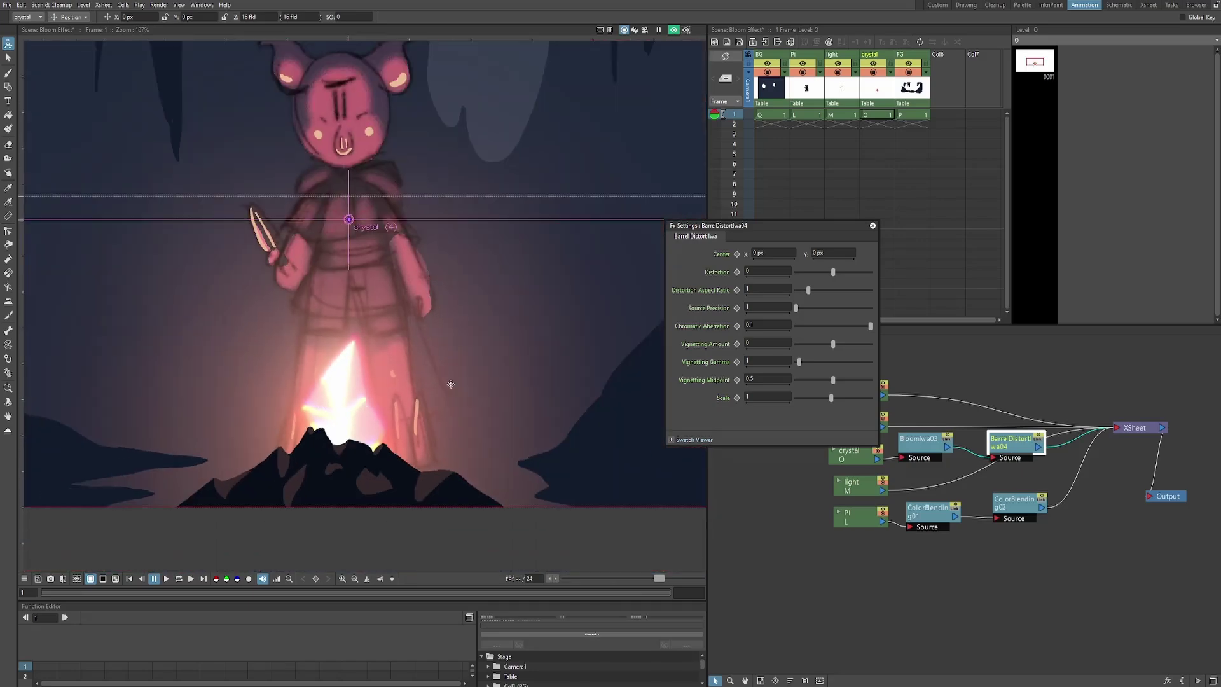
scroll(379, 414, down, 2)
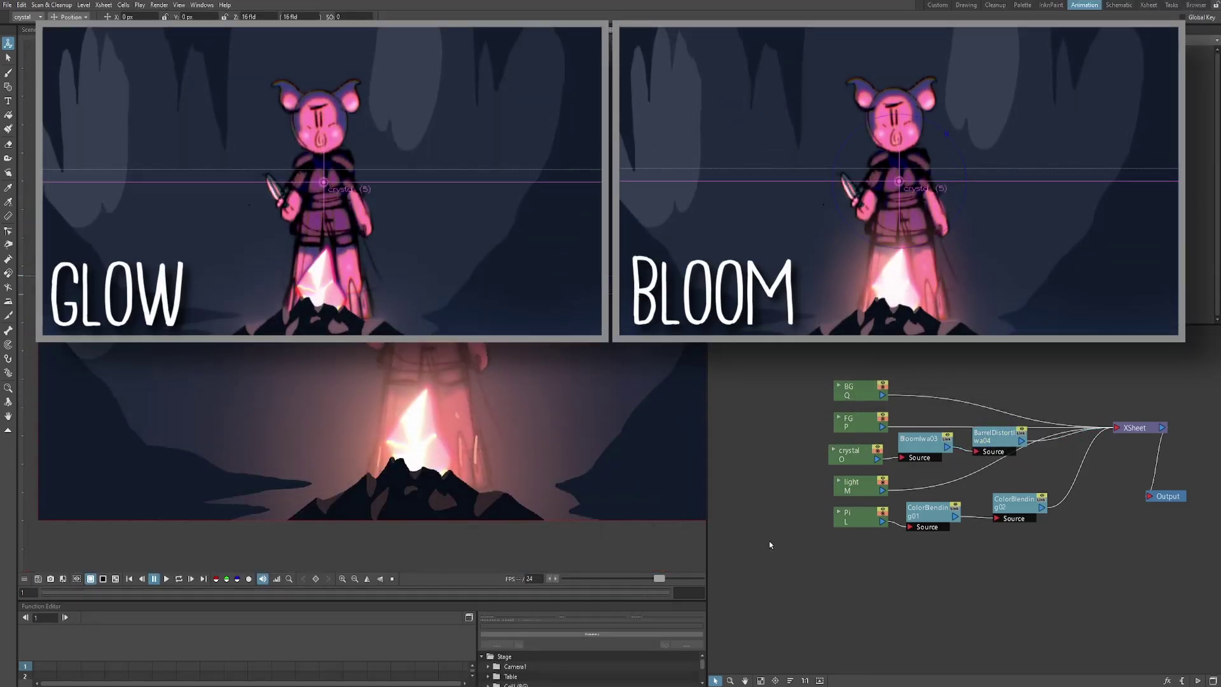
Move the light node aside in the Fx Schematic and switch its layer off and on to compare
drag(853, 494, 832, 492)
click(861, 478)
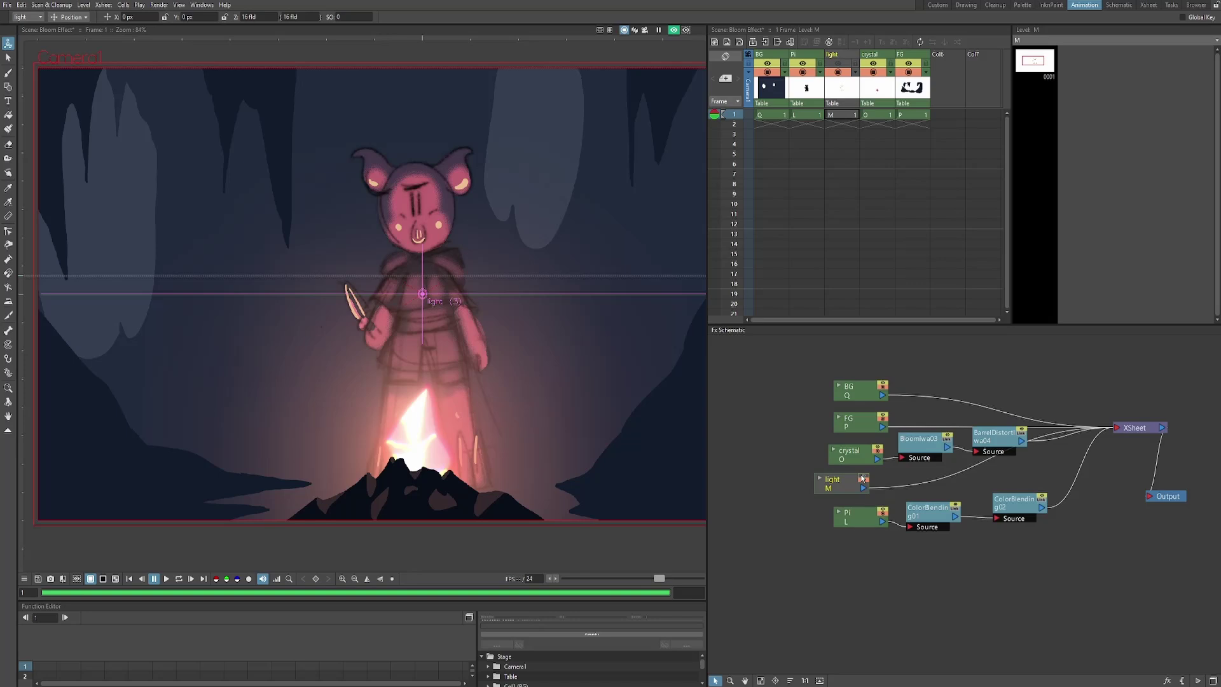
click(861, 478)
Insert a Glow light effect after the light node in the Fx Schematic
right_click(845, 479)
mouse_move(865, 485)
mouse_move(976, 559)
click(1026, 596)
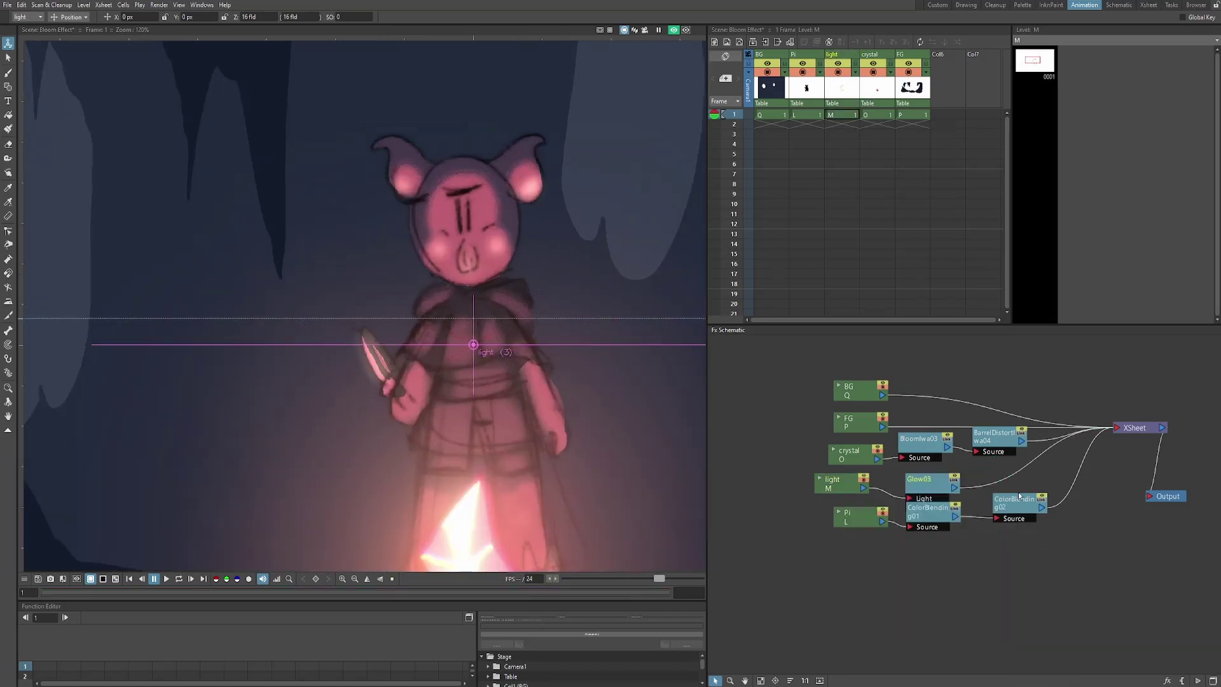
Open the settings of the light layer's Glow effect with its Blur value for editing, and view the whole scene
double_click(928, 482)
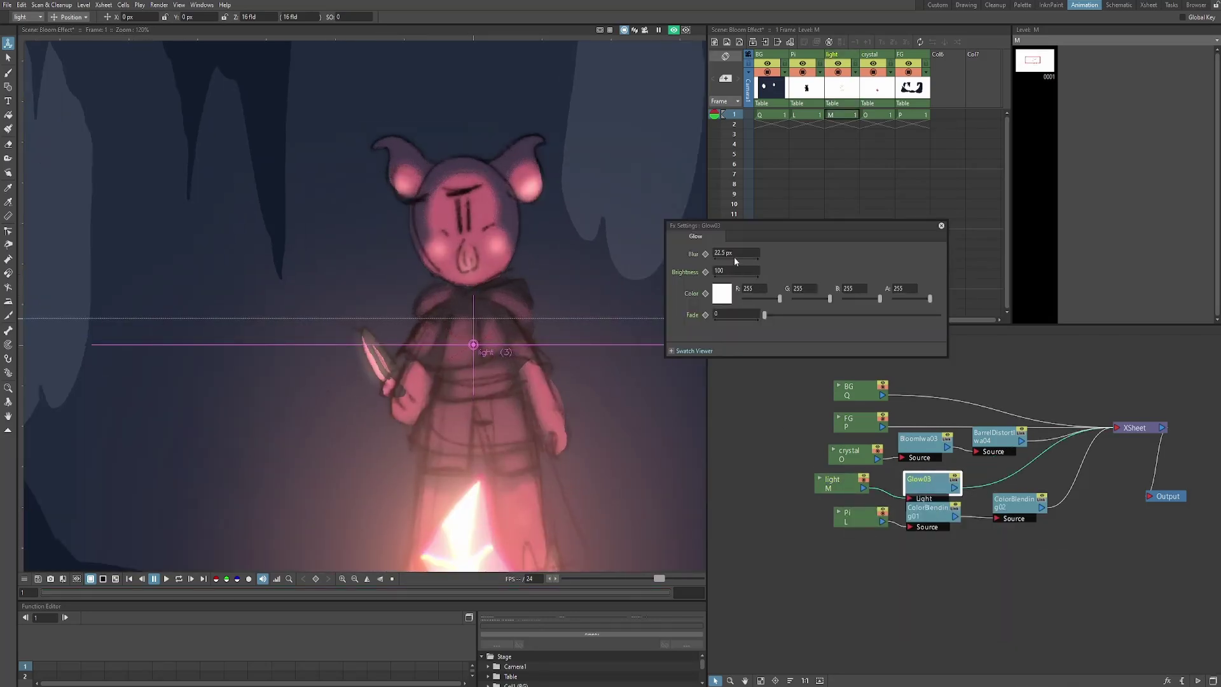
click(734, 255)
scroll(449, 365, up, 2)
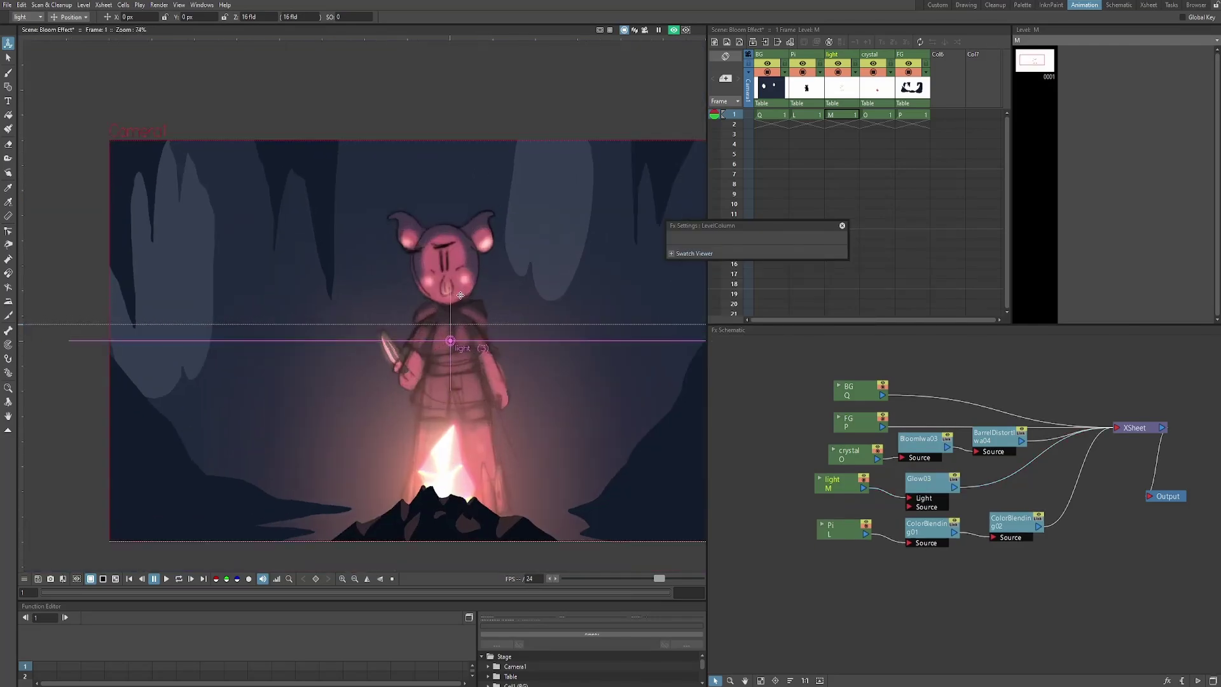
scroll(450, 365, down, 9)
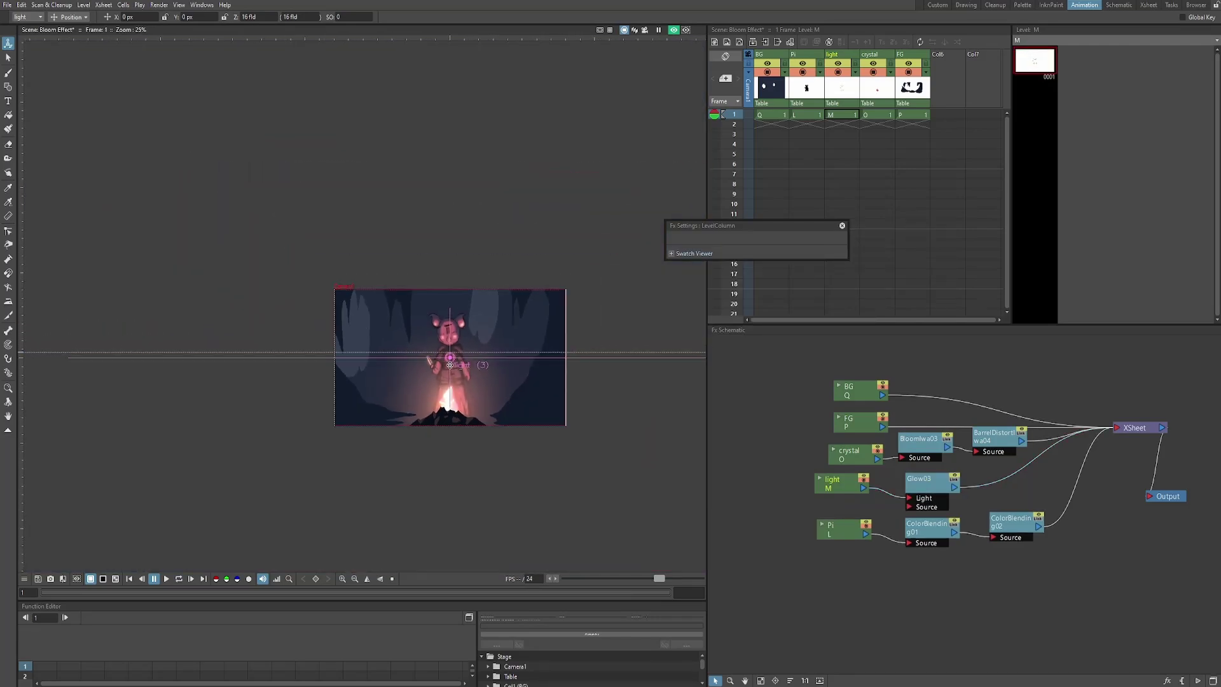
Move the BG, FG and crystal nodes apart in the Fx Schematic and tighten the spacing of the Pi layer's Color Blending nodes
scroll(450, 365, up, 4)
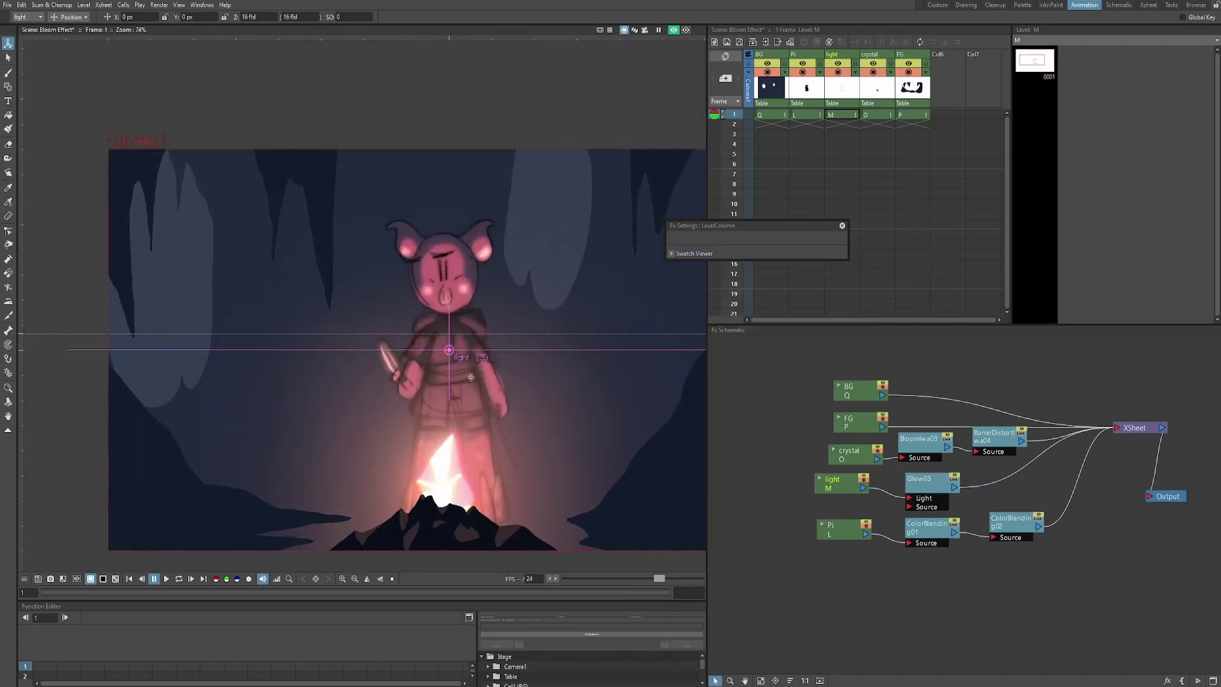
drag(470, 377, 440, 367)
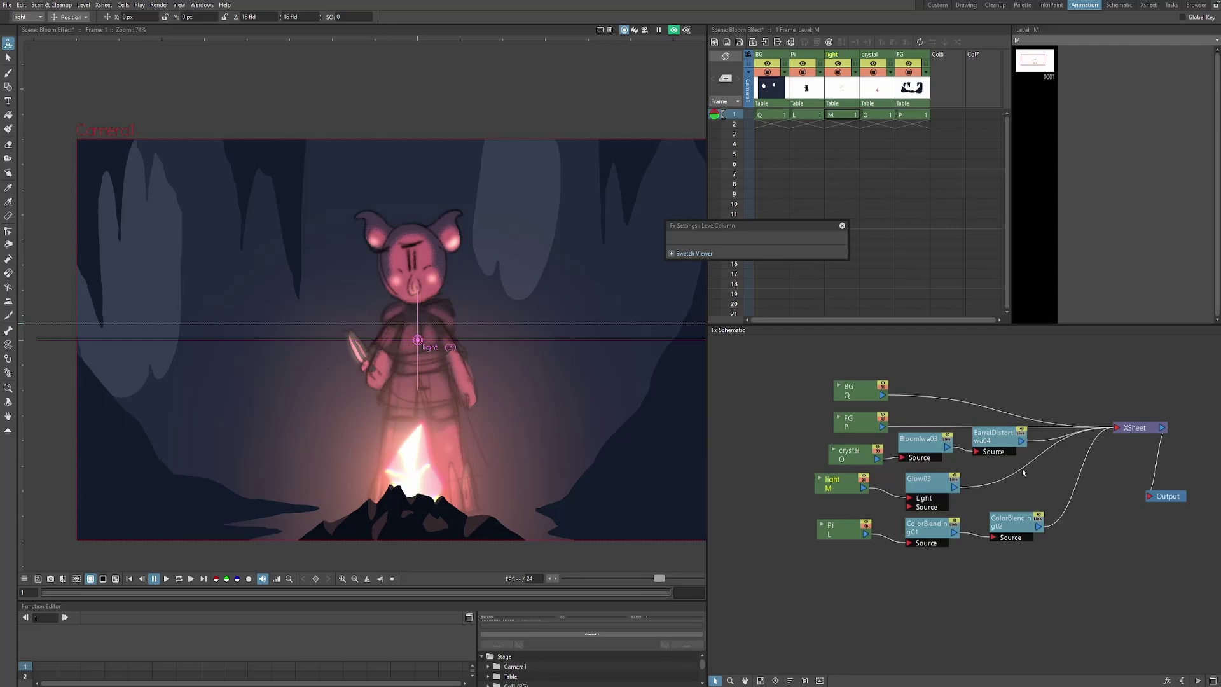
drag(848, 389, 811, 345)
drag(849, 422, 814, 382)
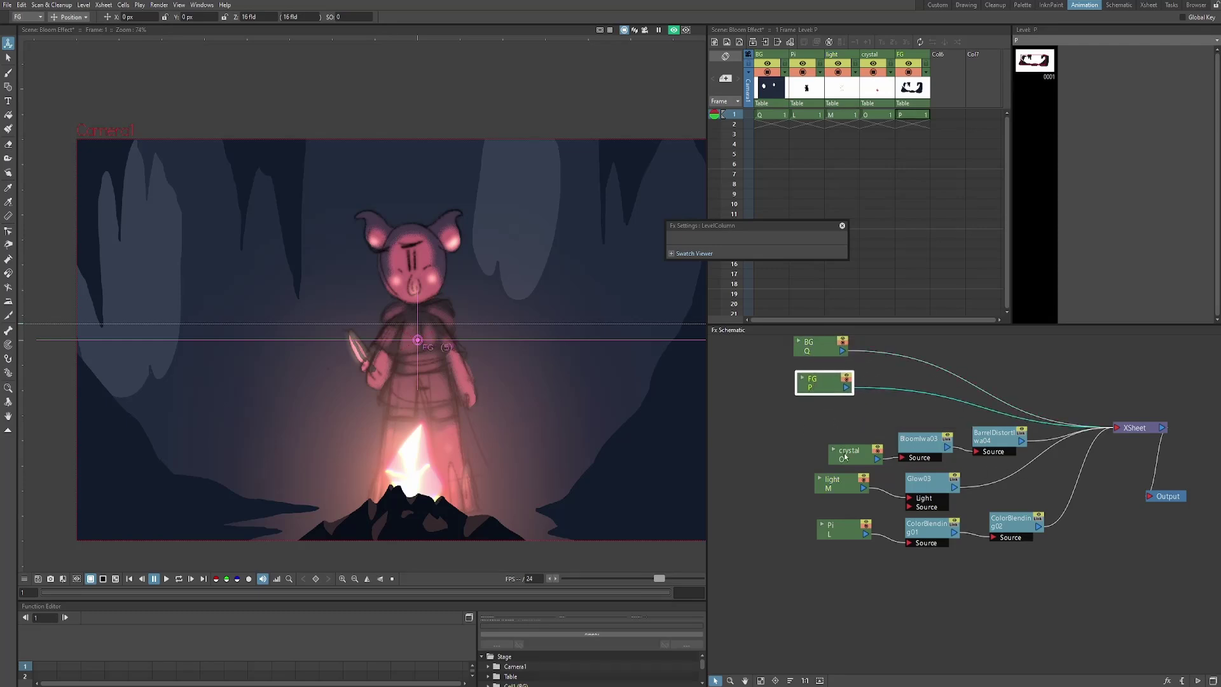
drag(844, 454, 812, 415)
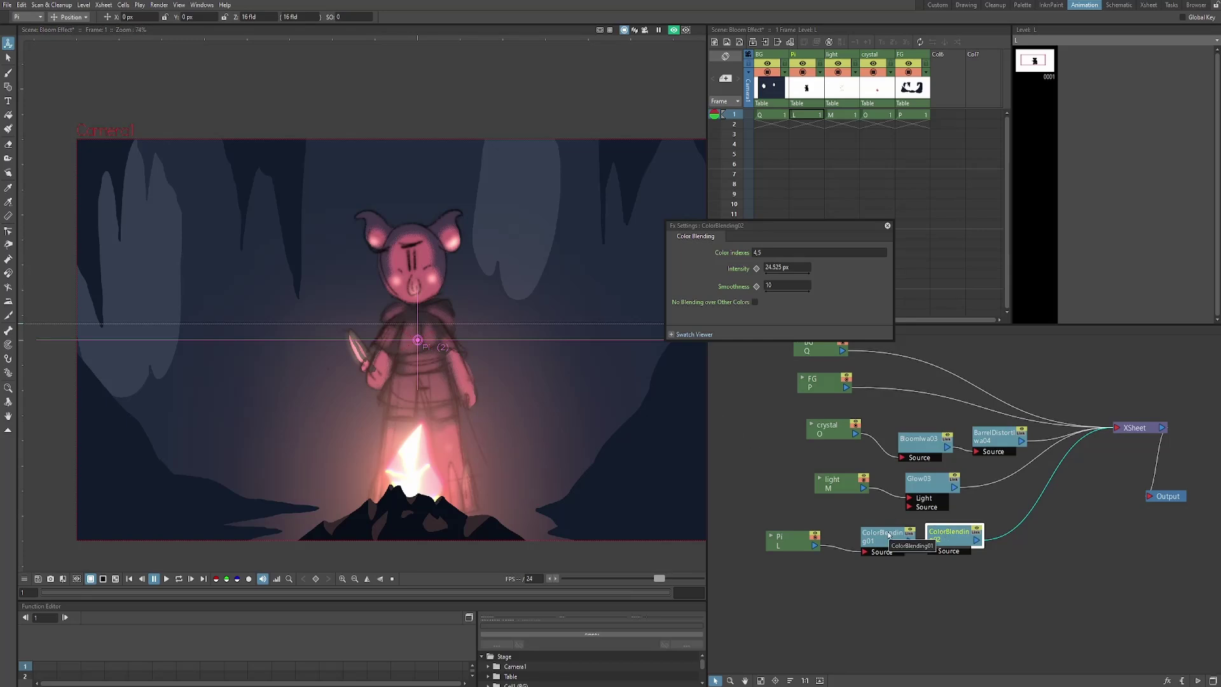
drag(880, 539, 859, 538)
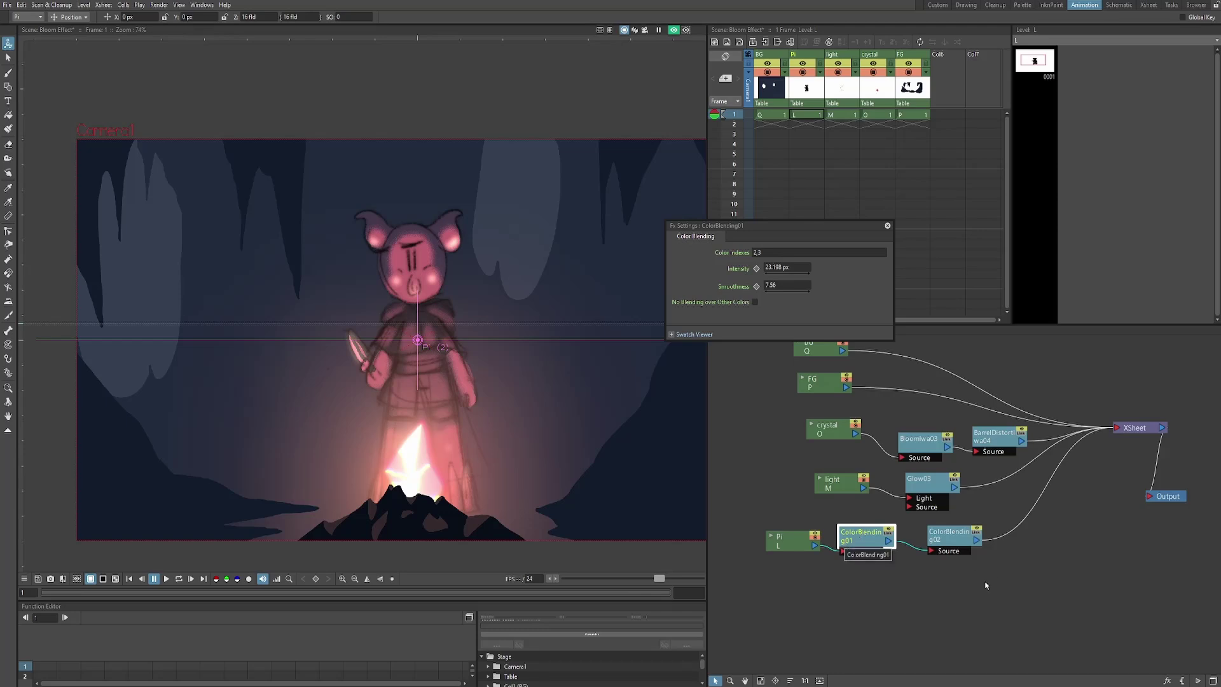
right_click(955, 542)
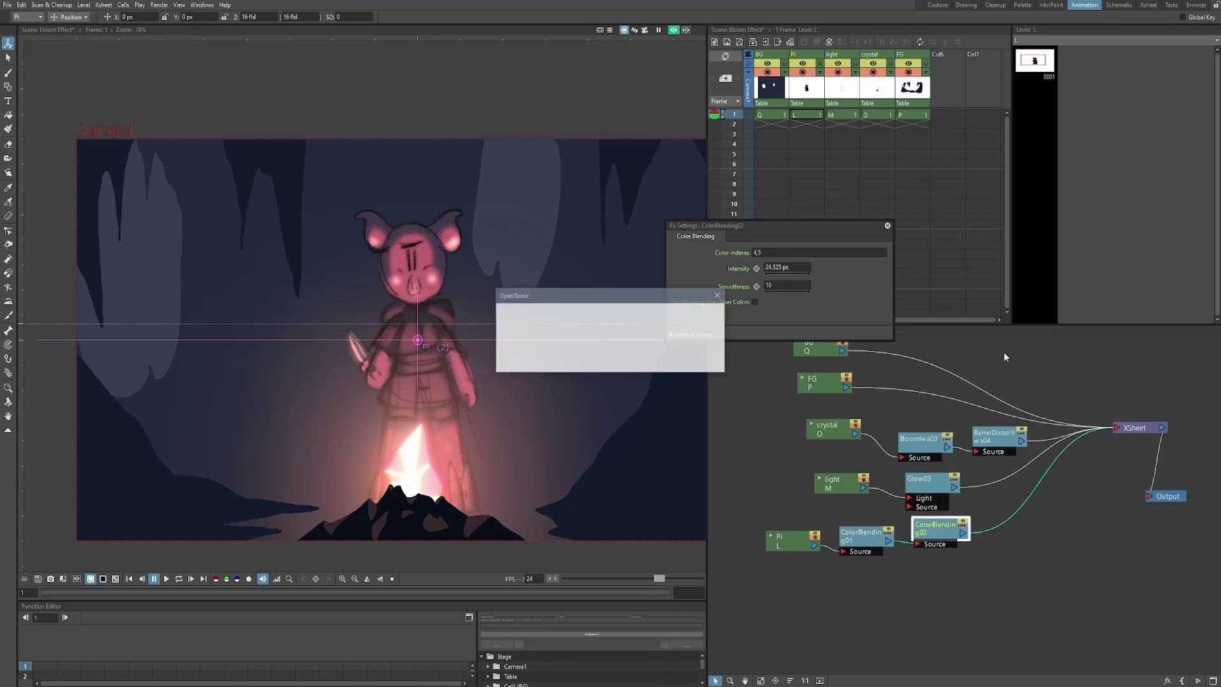
Insert a Bloom Iwa effect after the Pi layer's second Color Blending node and enable its Alpha Rendering
right_click(931, 534)
mouse_move(980, 341)
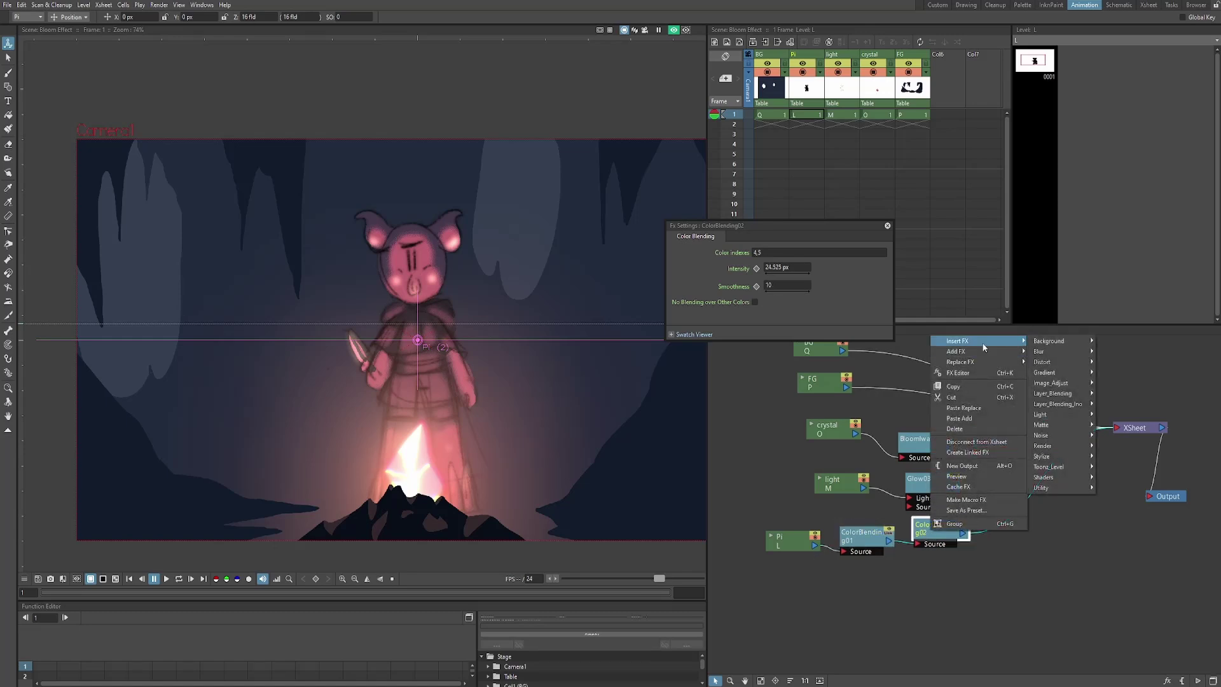
mouse_move(1062, 415)
click(1115, 539)
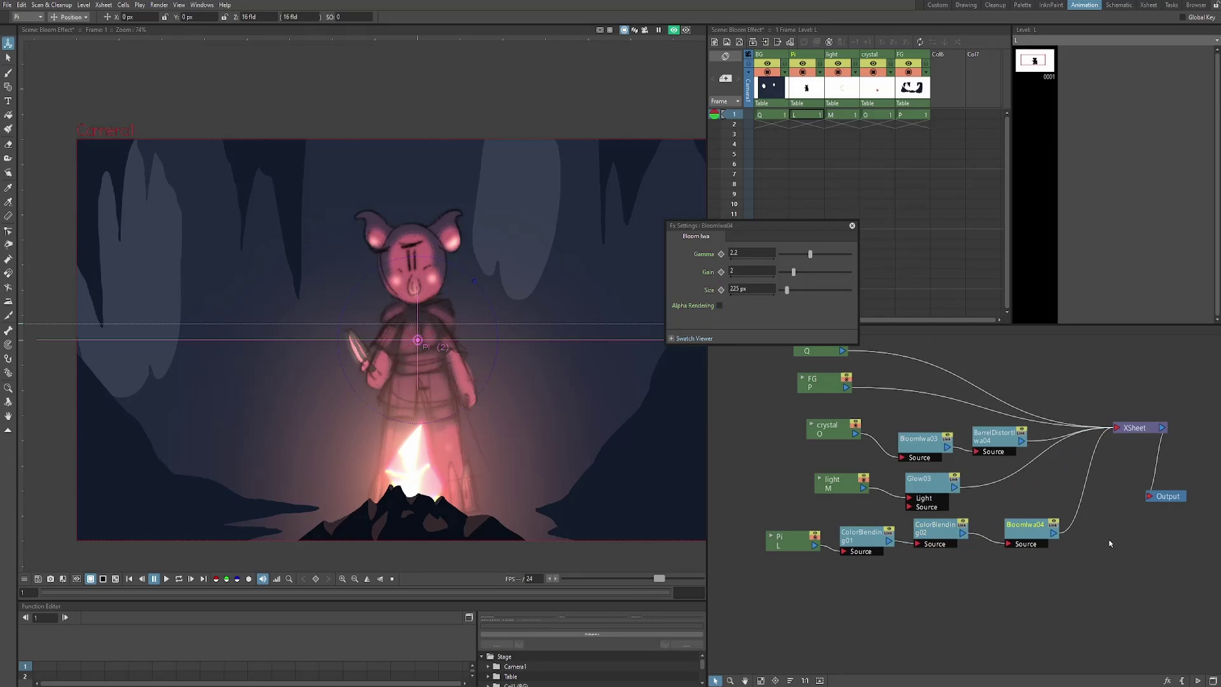
drag(732, 225, 579, 271)
click(568, 350)
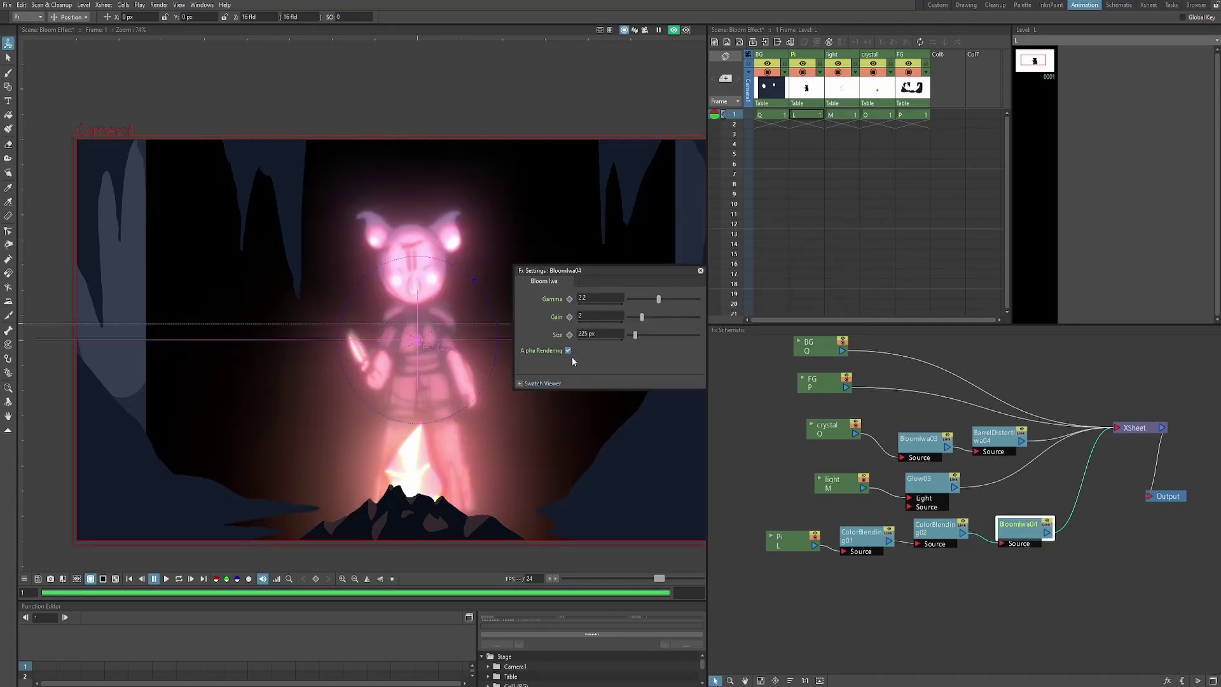
scroll(417, 275, down, 3)
scroll(431, 296, up, 4)
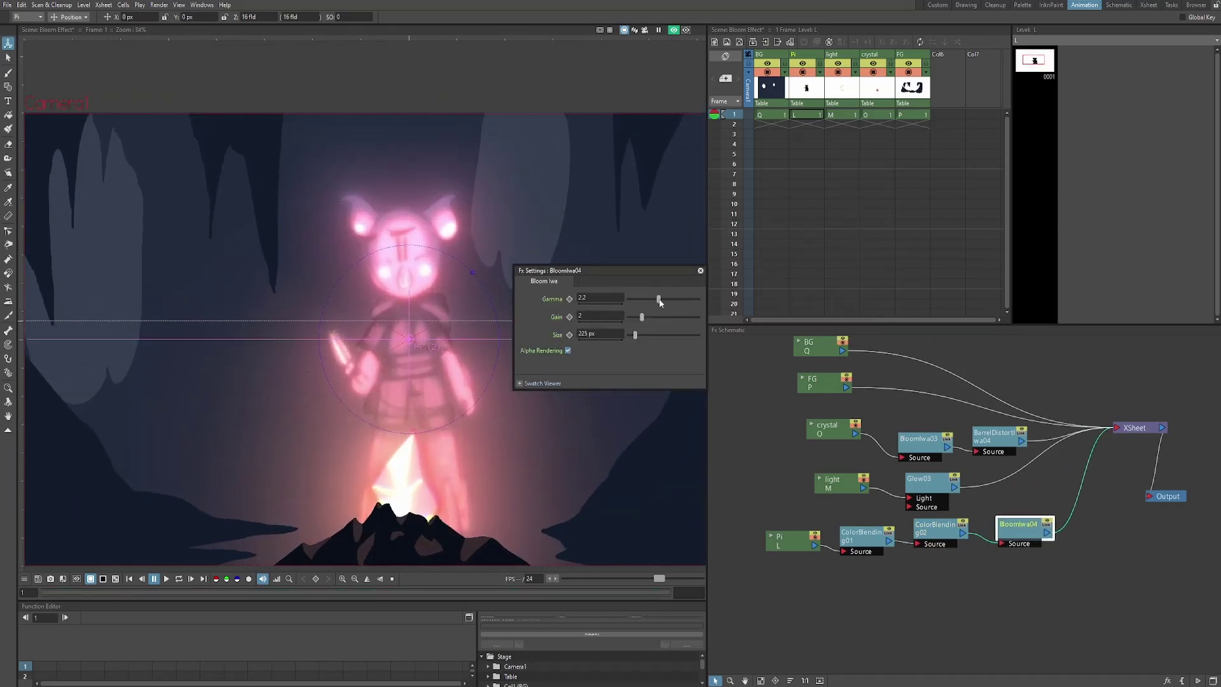
Lower the Pi layer's Bloom Iwa Gamma to 0.985 and Gain to 0.513, and inspect the glow on the character
drag(659, 299, 644, 300)
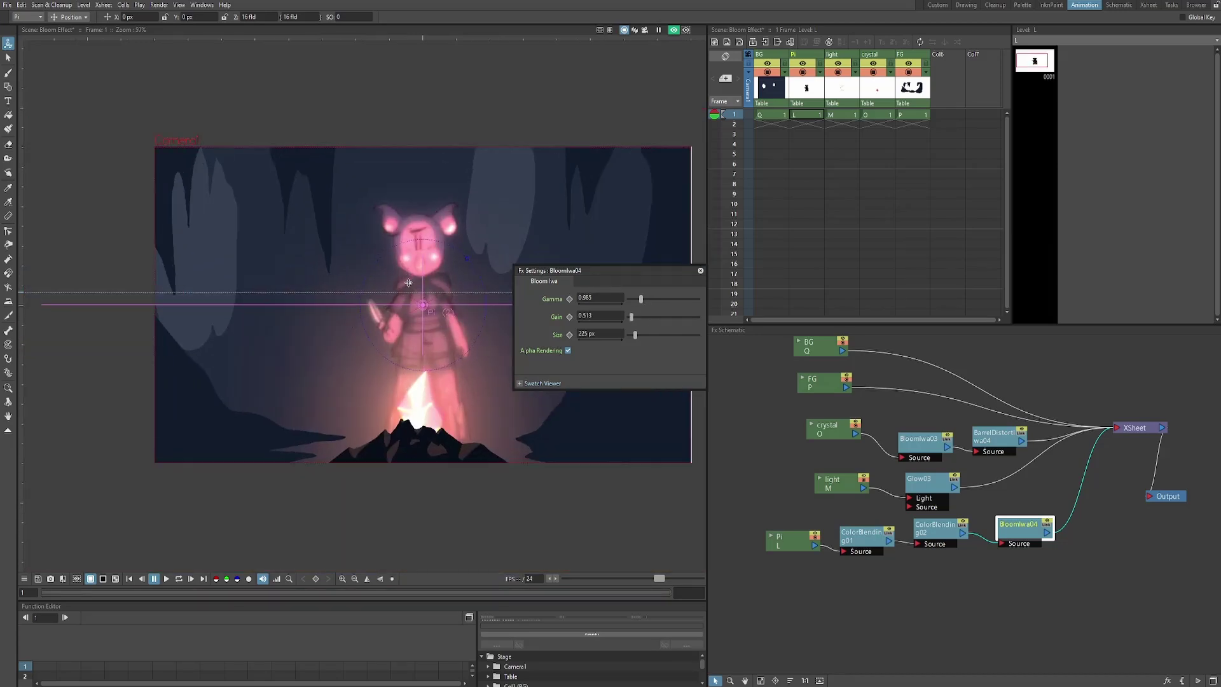
scroll(381, 258, up, 1)
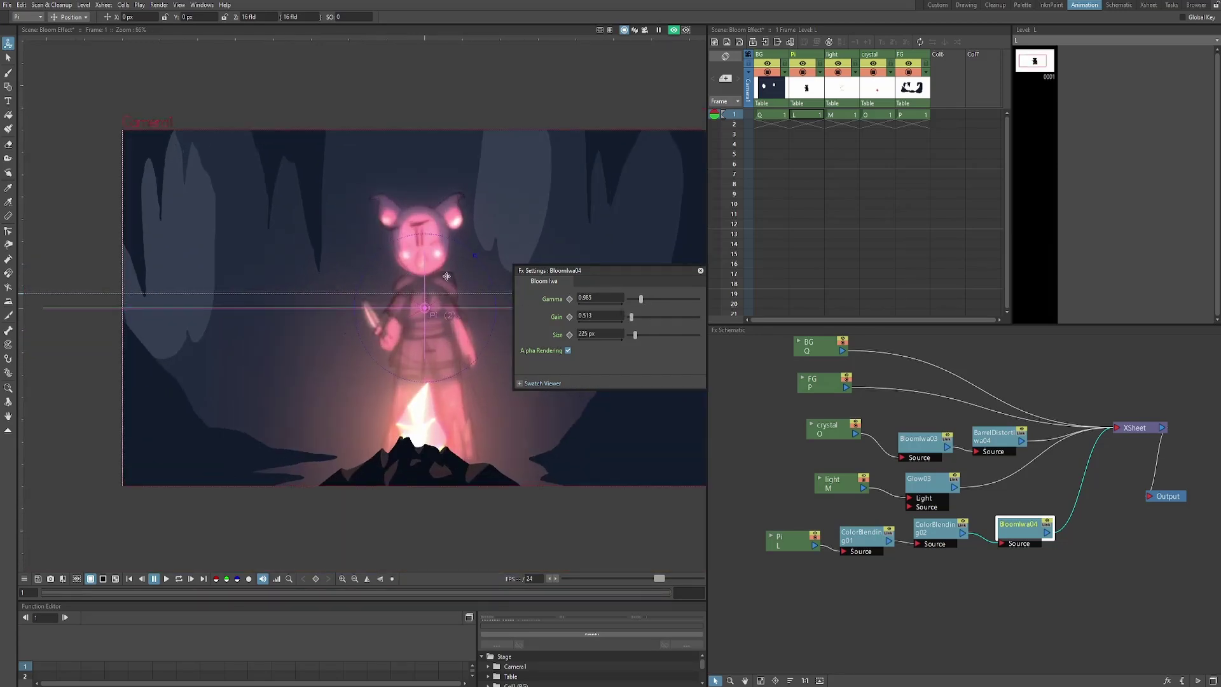
scroll(447, 276, up, 1)
drag(439, 310, 429, 330)
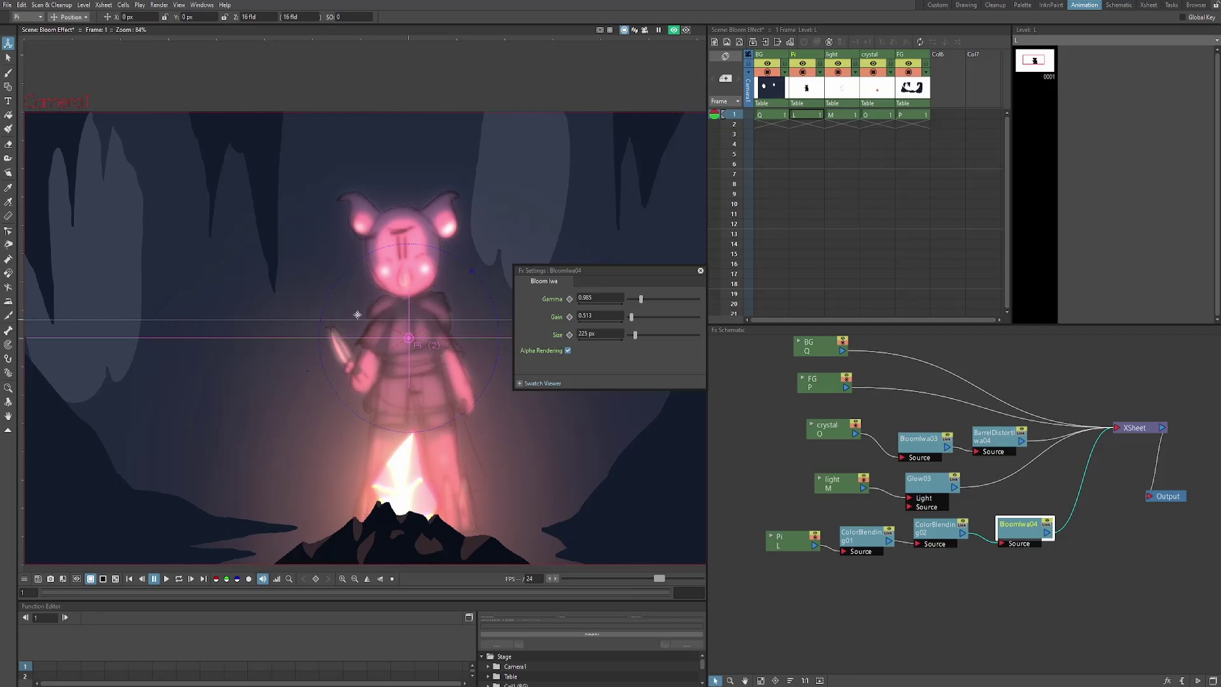
scroll(403, 237, up, 5)
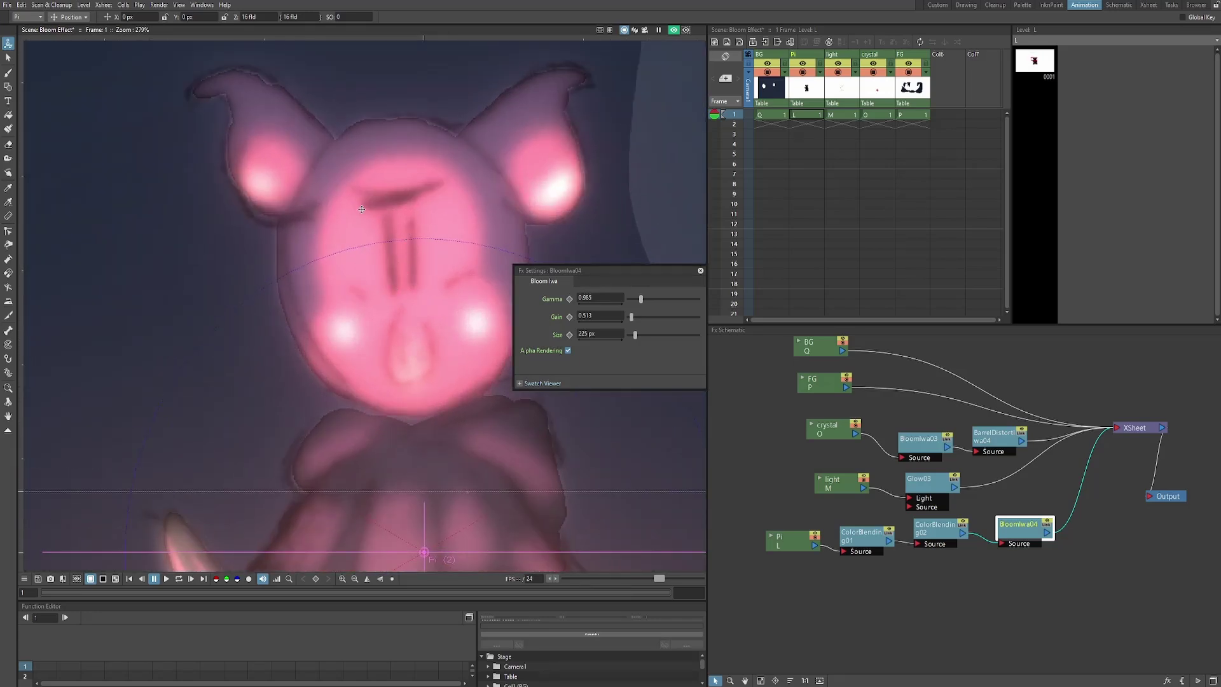
scroll(382, 209, down, 5)
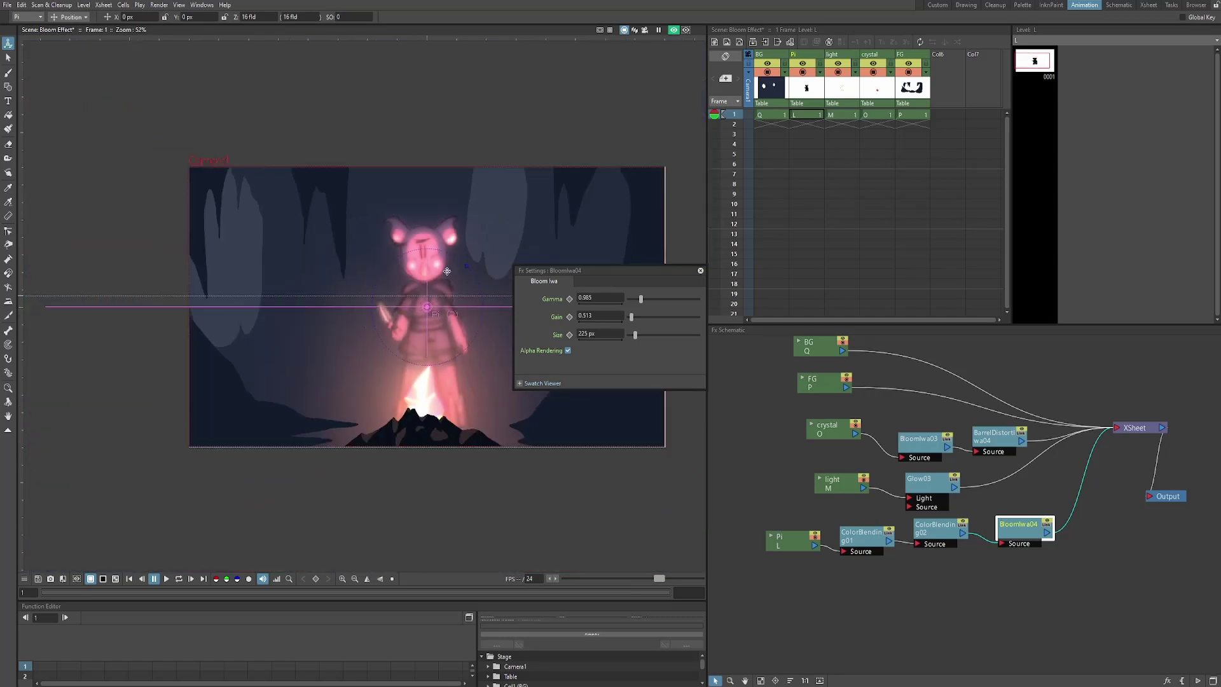
scroll(447, 272, up, 1)
Try inserting a Palette Filter after the Pi layer's second Color Blending node with color index 1, and inspect the character's lines
right_click(933, 533)
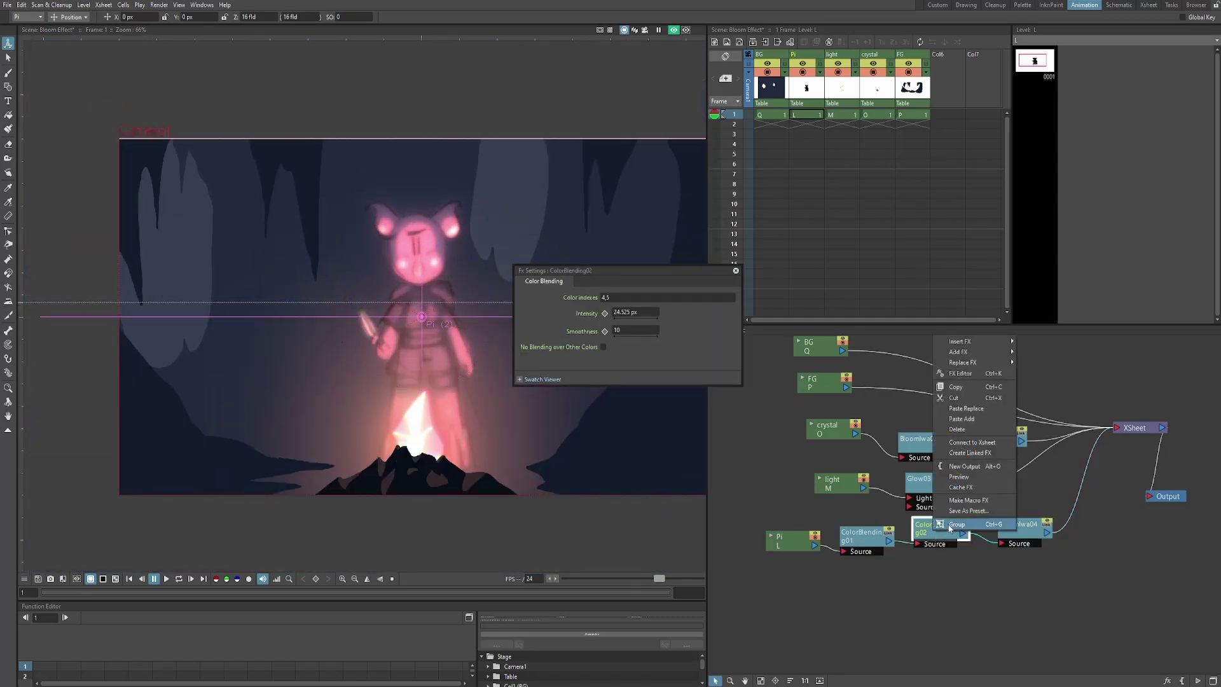
mouse_move(973, 343)
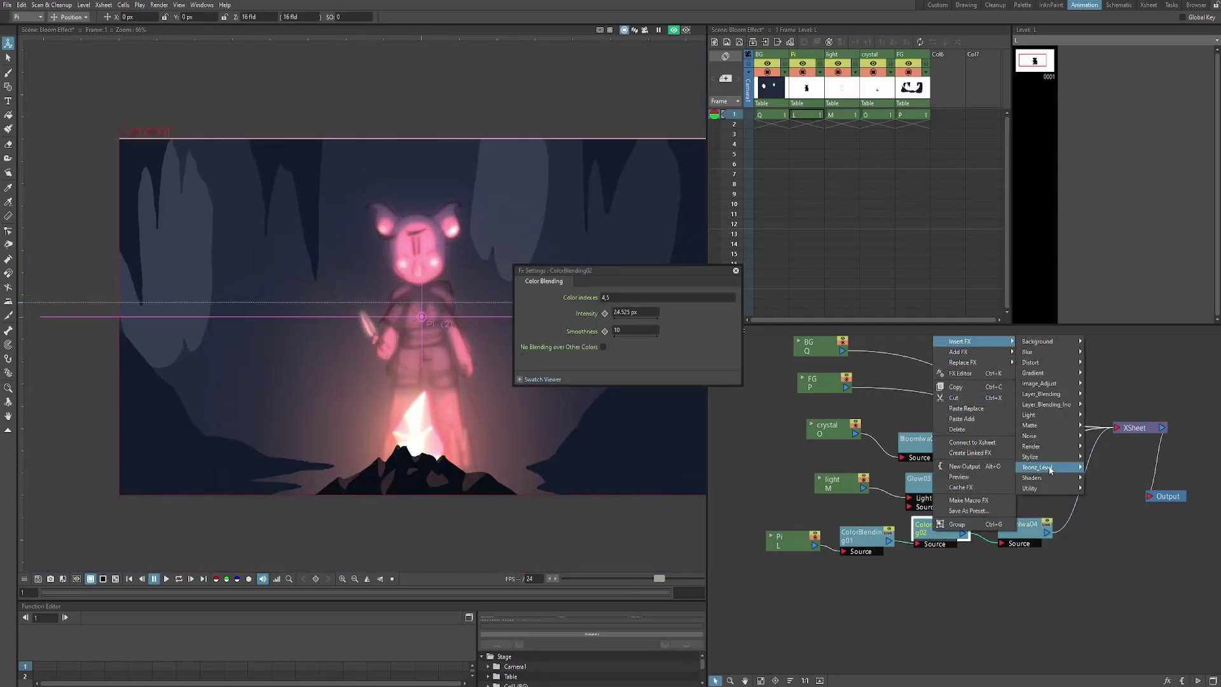
mouse_move(1049, 466)
click(1110, 518)
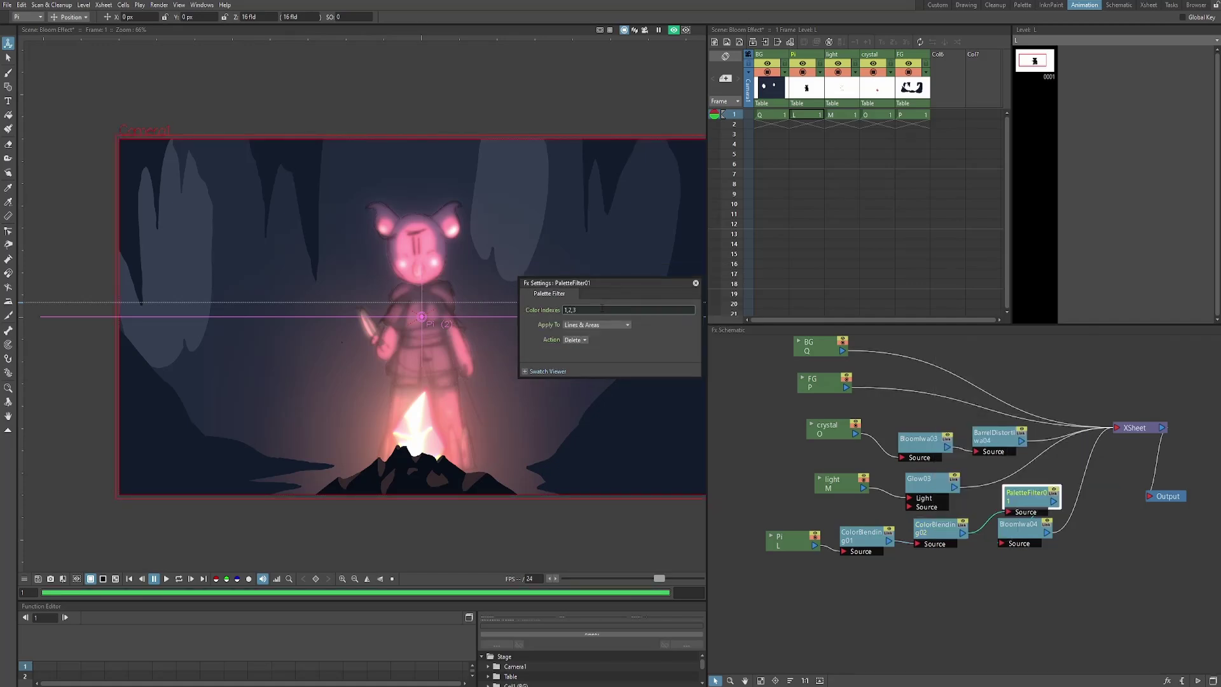
key(BackSpace)
key(BackSpace)
key(BackSpace)
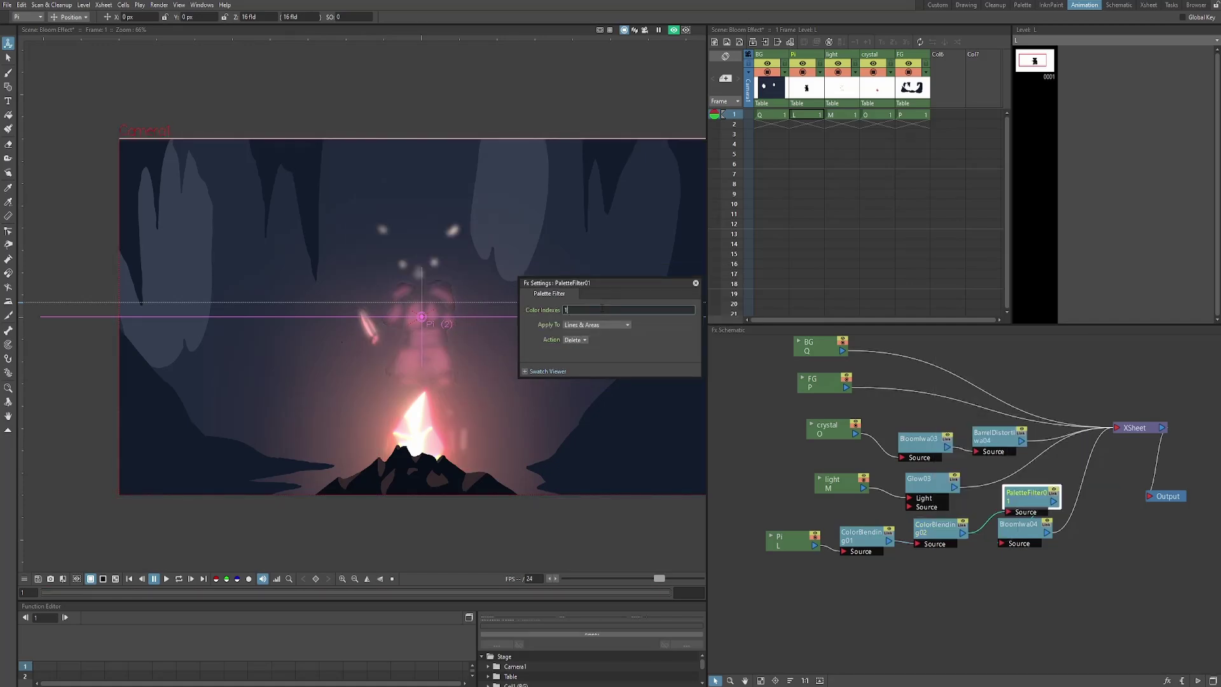
text(1)
scroll(420, 299, up, 5)
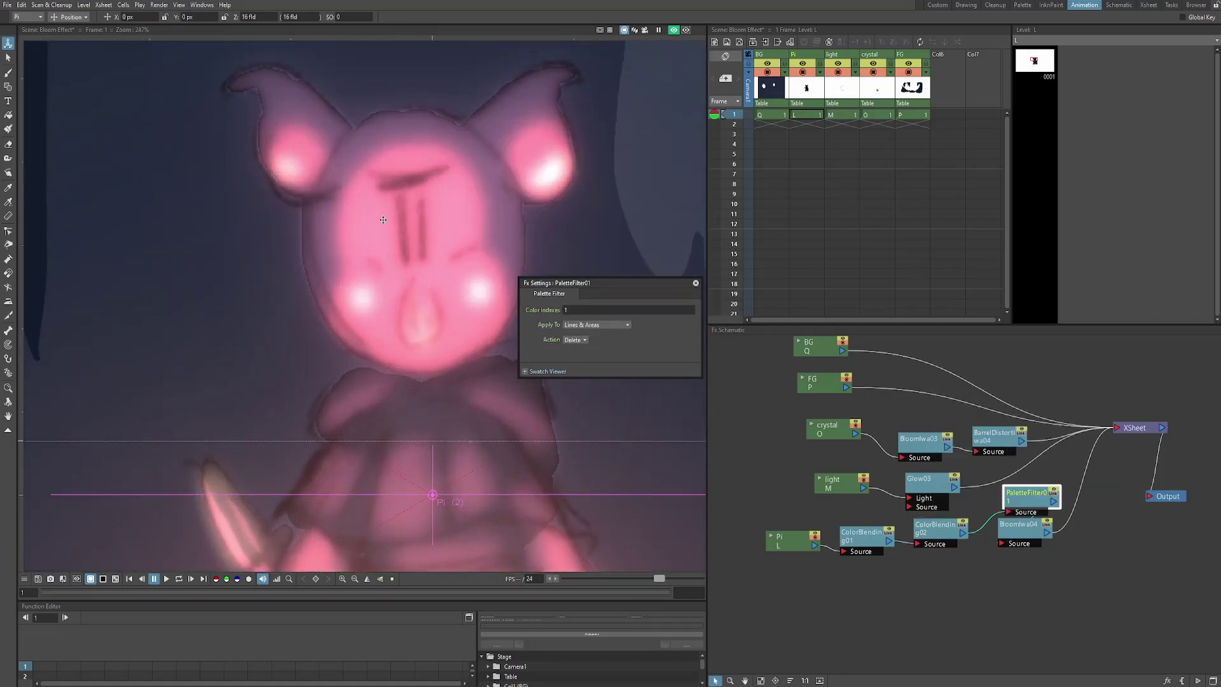
scroll(327, 258, down, 5)
click(696, 282)
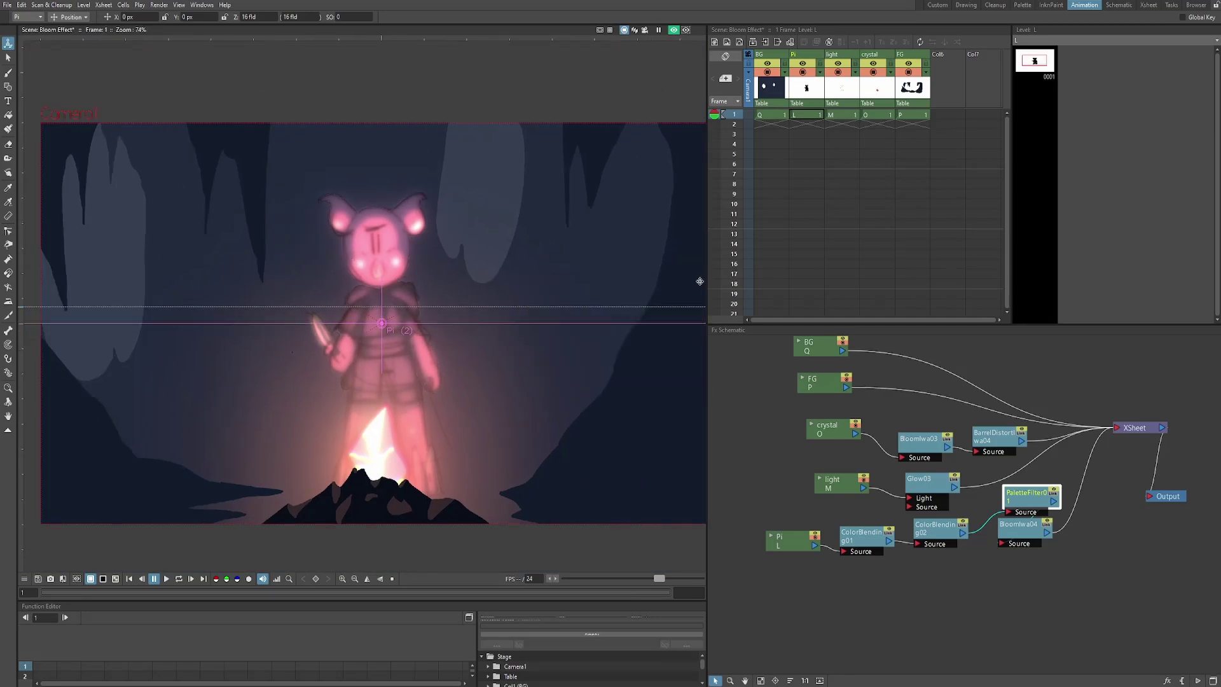
Delete the Palette Filter and Bloom Iwa nodes from the Pi layer's effect chain
right_click(1014, 496)
click(1033, 585)
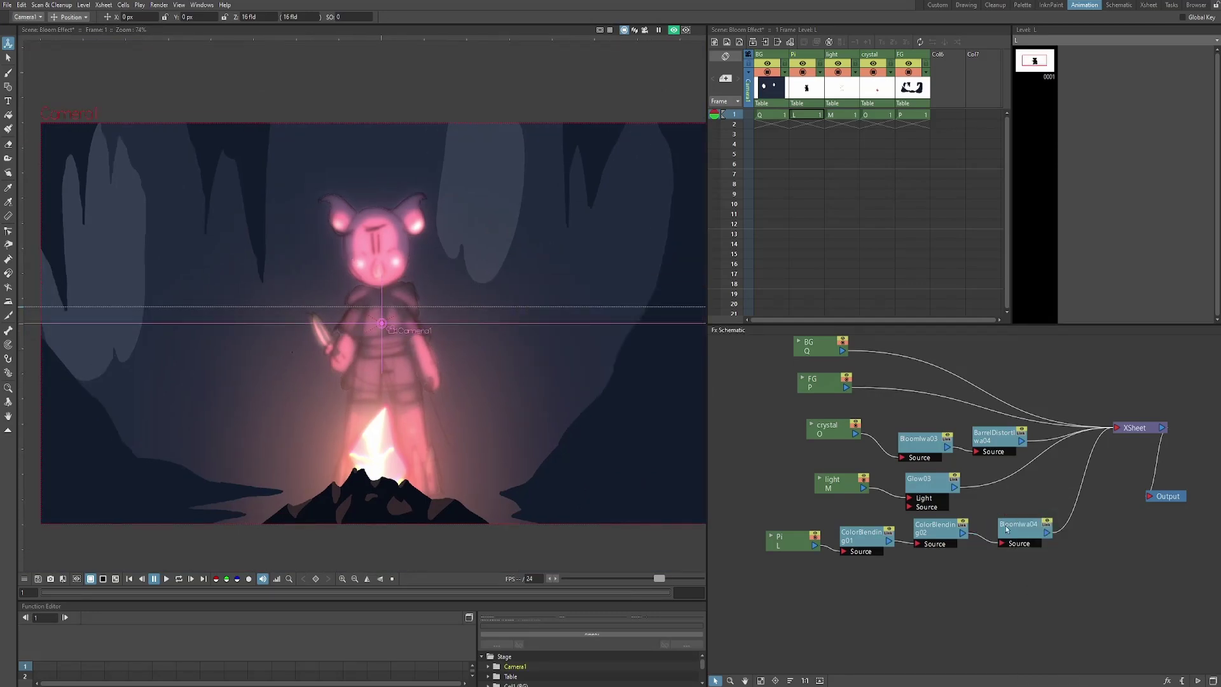
right_click(1011, 534)
click(1032, 429)
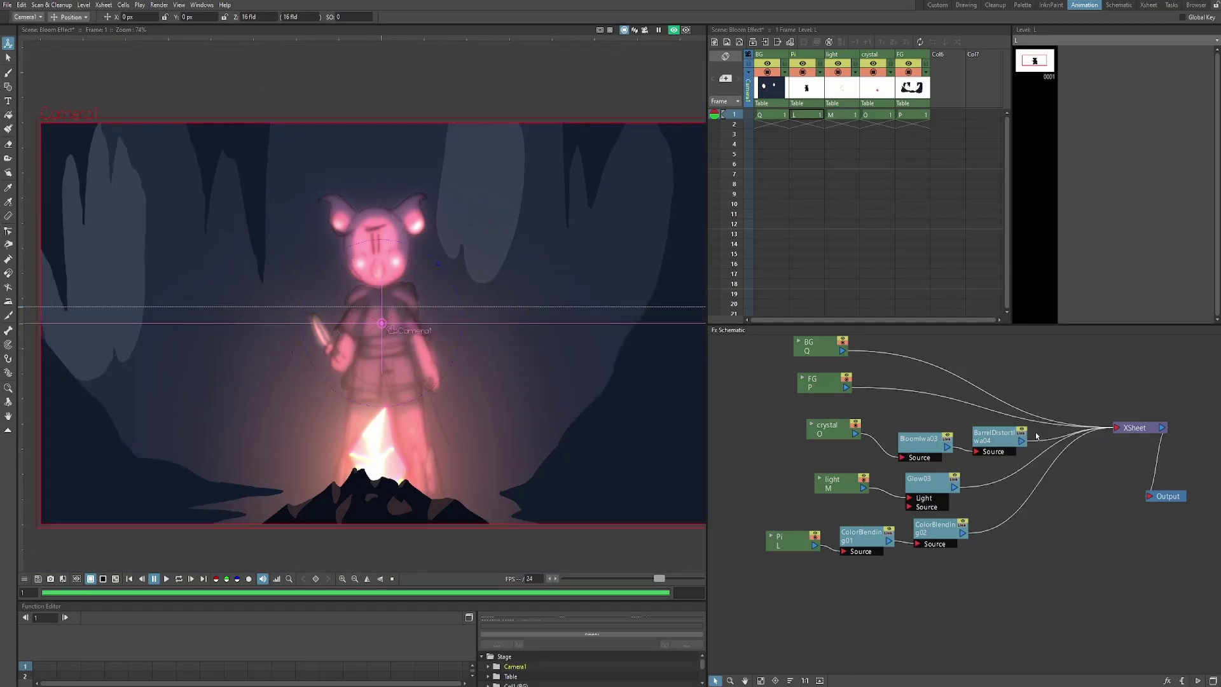
Insert a Glow effect after the Pi layer's second Color Blending node and connect that node to the Glow's Source input as well
right_click(935, 536)
mouse_move(992, 343)
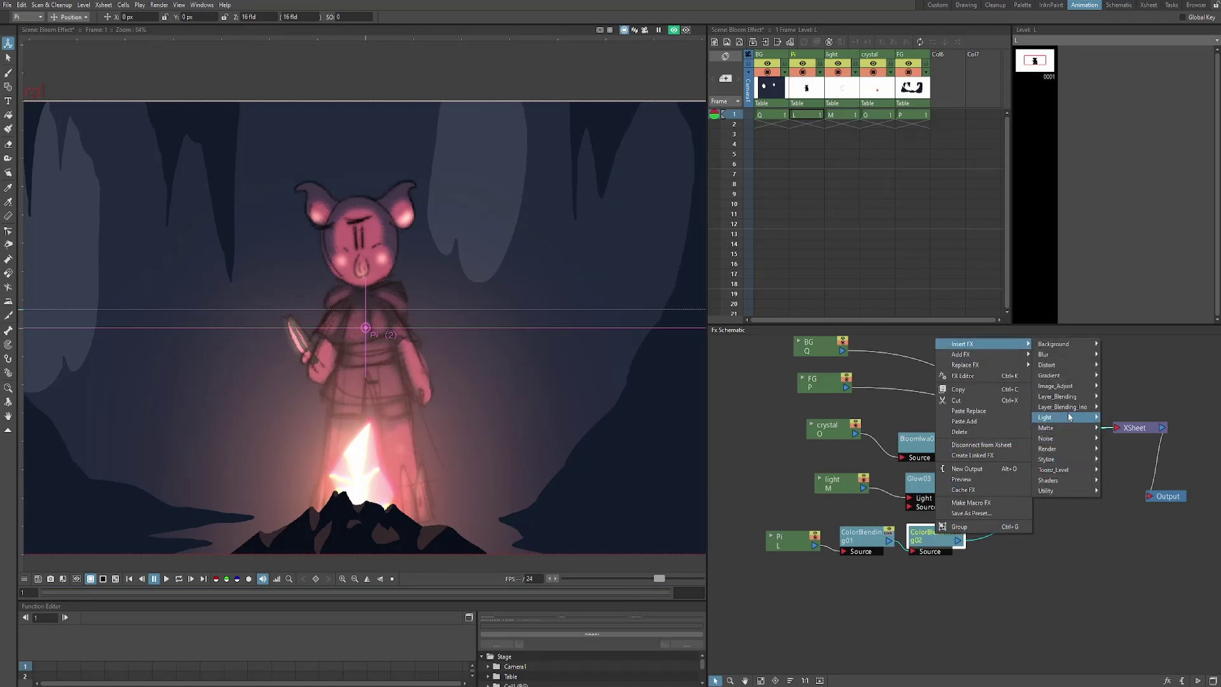
mouse_move(1068, 416)
click(1122, 470)
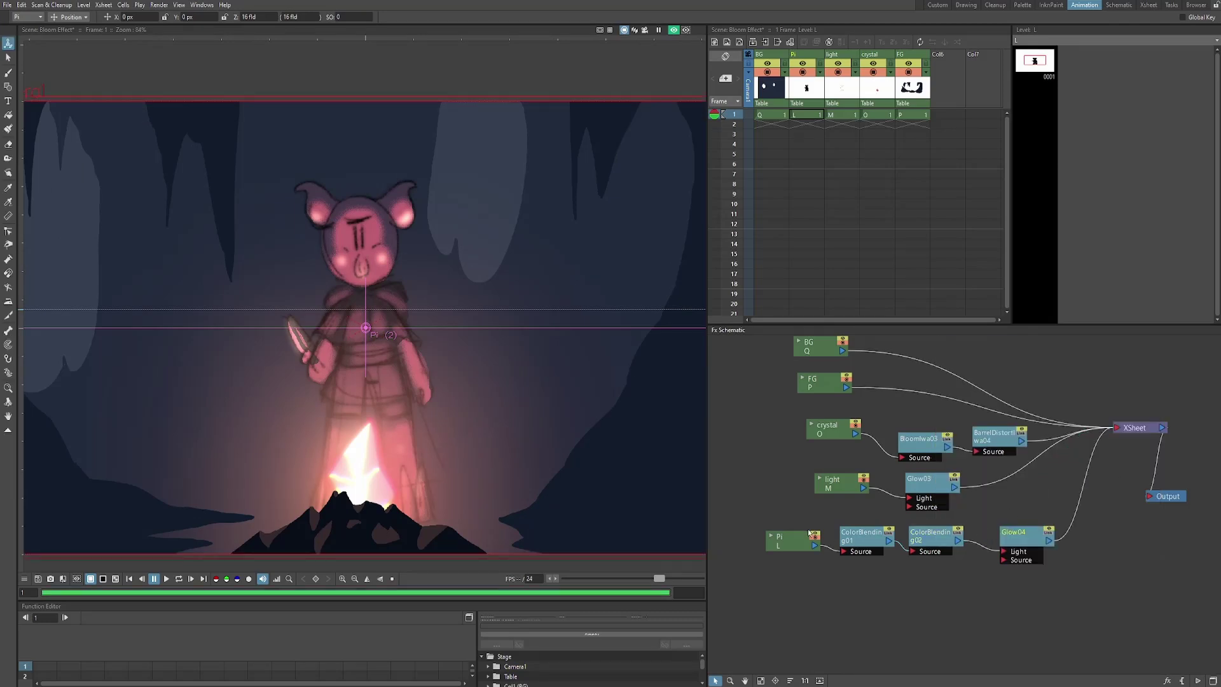
drag(959, 540, 1004, 560)
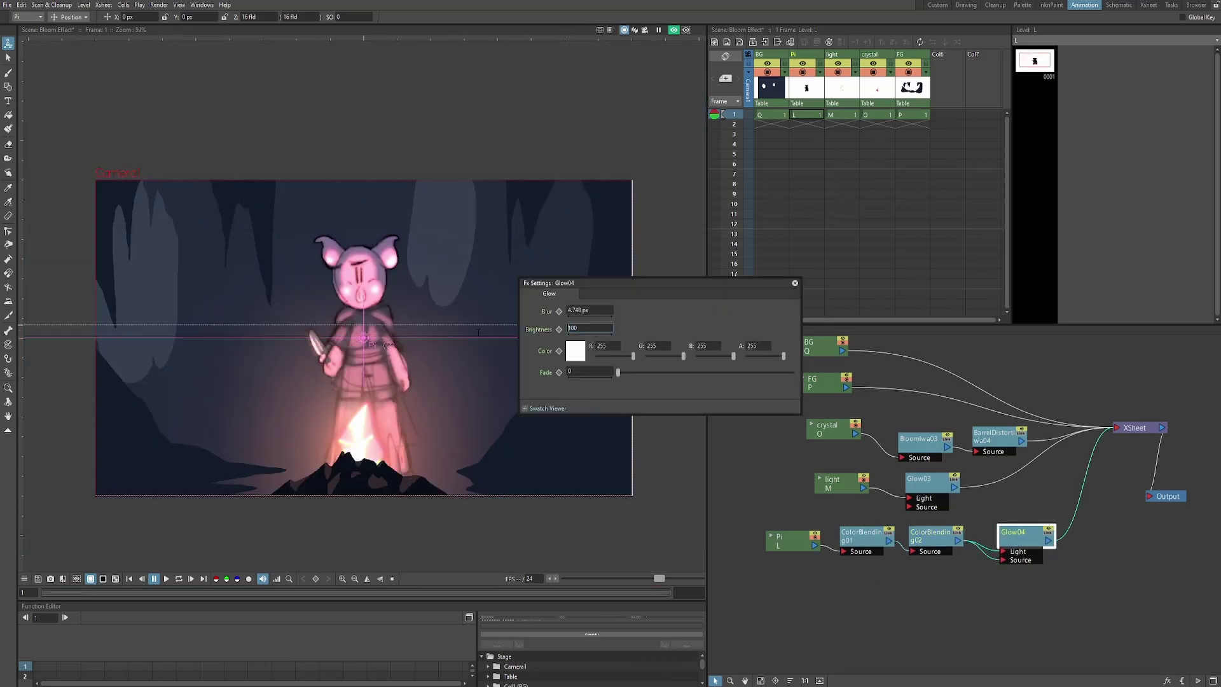
Set the Brightness of the Pi layer's Glow effect to 50 and check the character
text(50)
key(Return)
scroll(341, 295, up, 1)
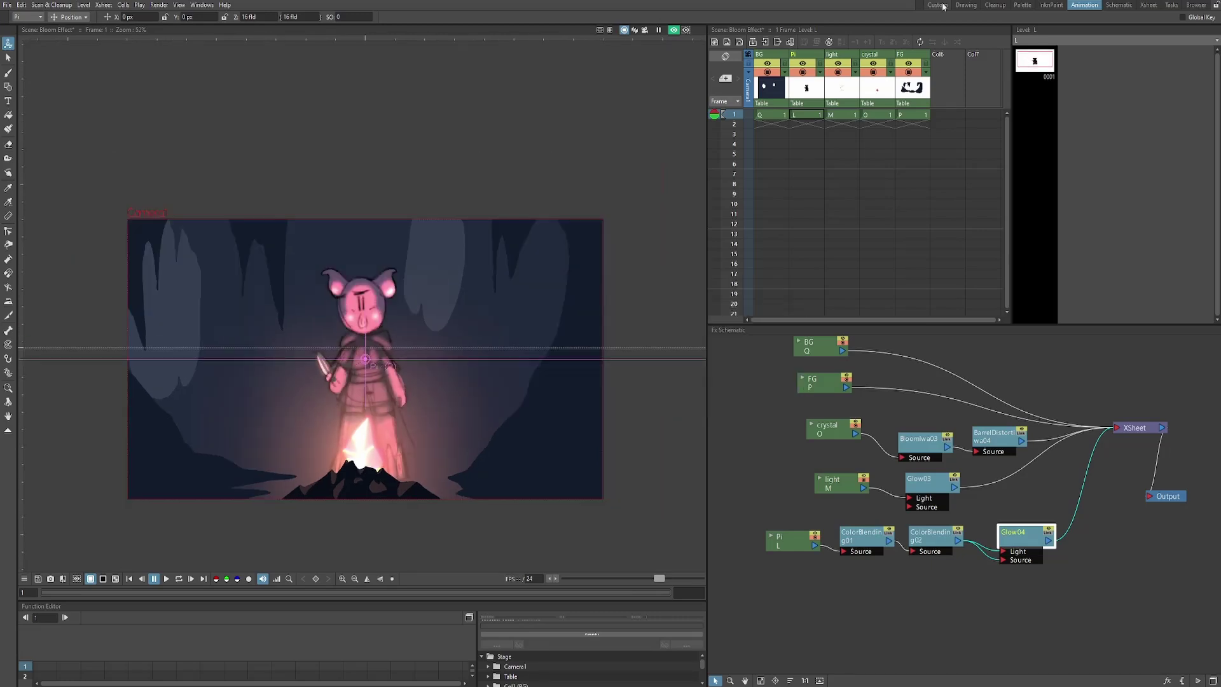
Switch to the Custom workspace, select the FG layer's drawing at frame 1, and preview the rendered scene around the cave walls
click(938, 6)
scroll(605, 268, down, 2)
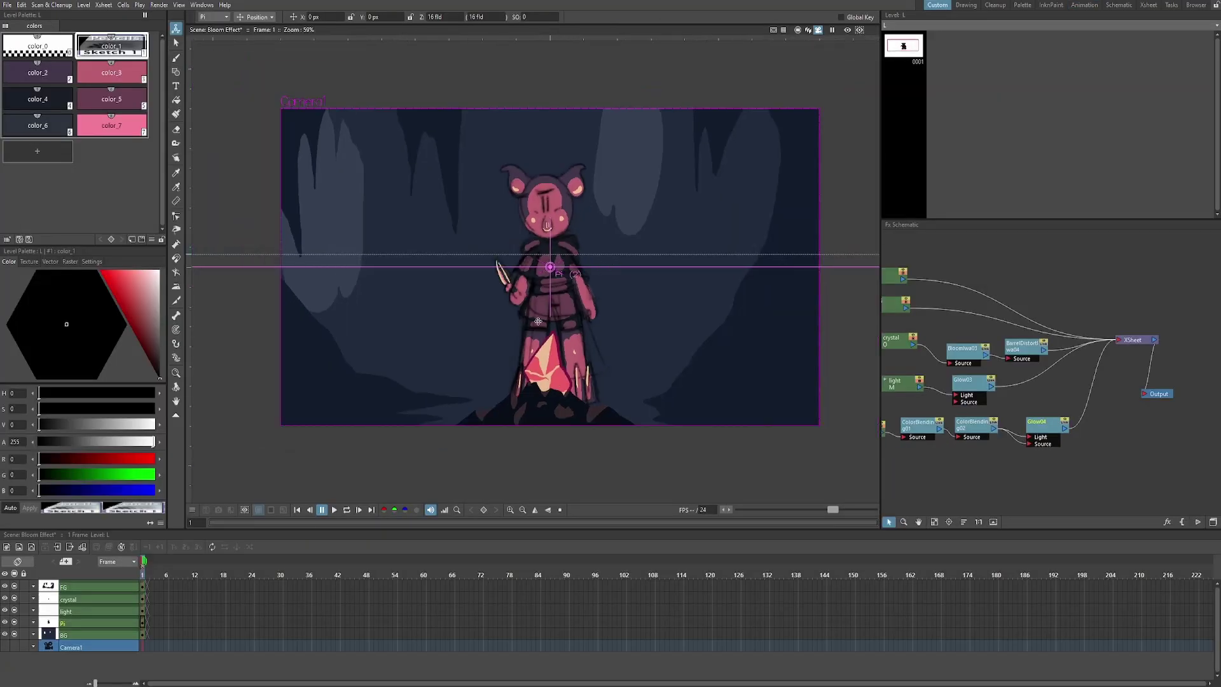
click(143, 593)
click(847, 31)
scroll(495, 406, up, 5)
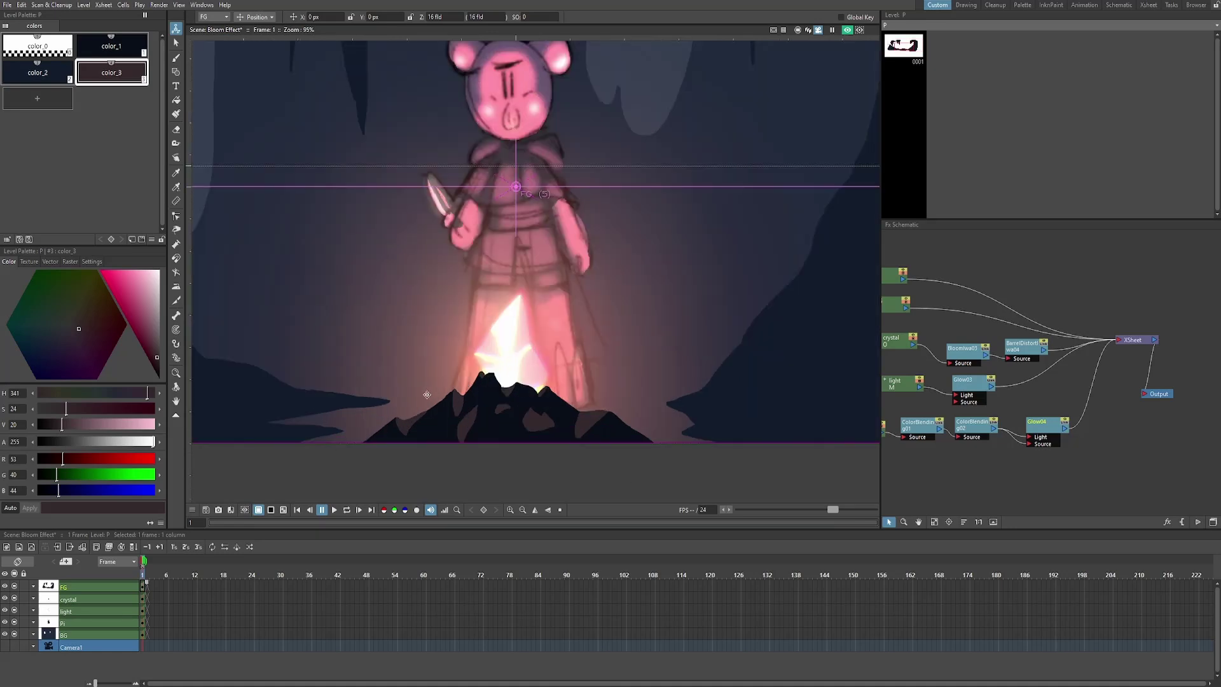
scroll(426, 394, down, 5)
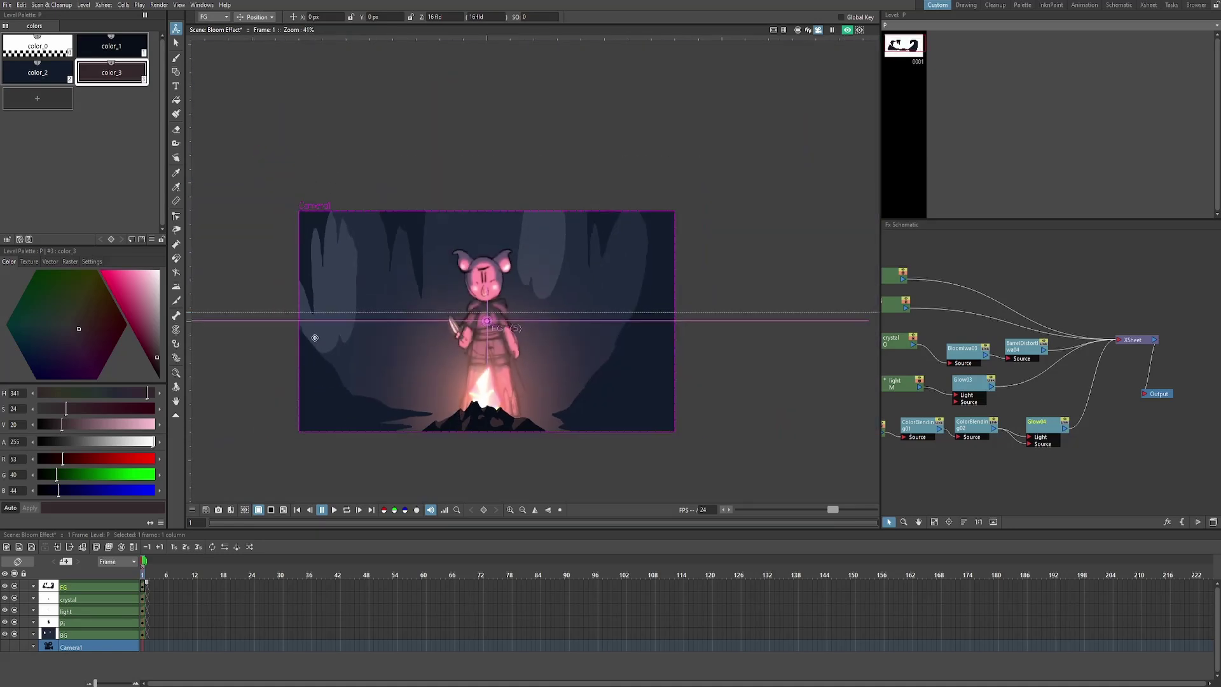
scroll(310, 358, up, 2)
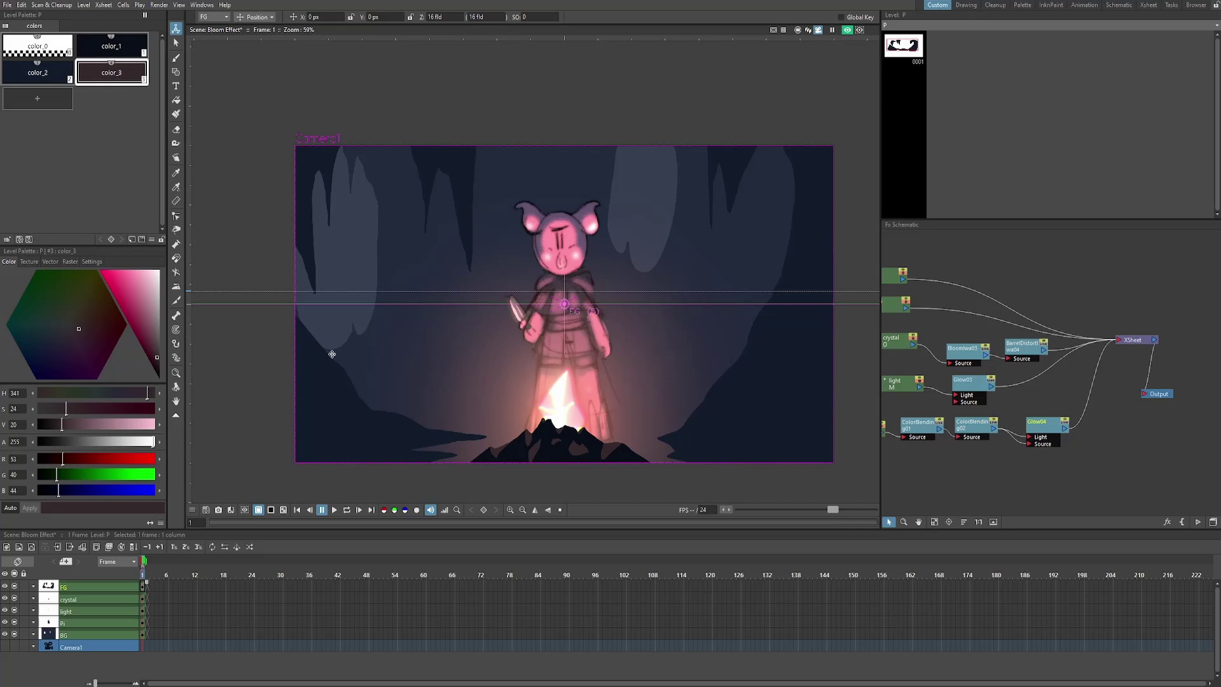
drag(754, 378, 680, 402)
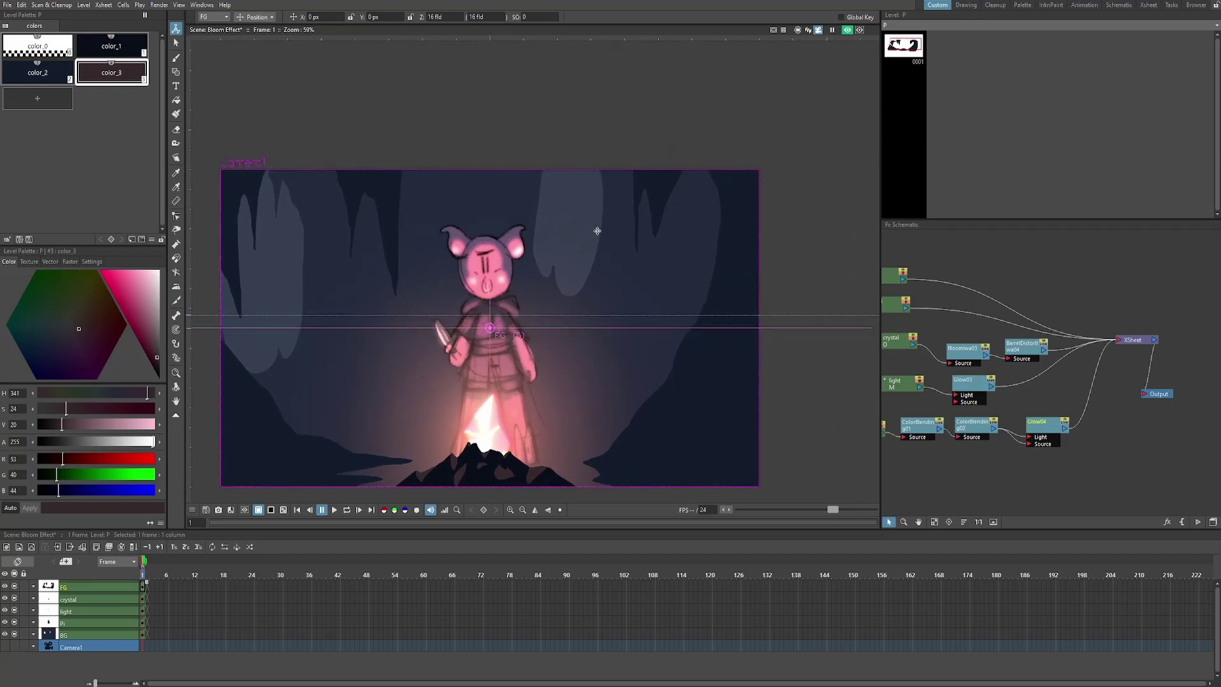
drag(597, 231, 654, 214)
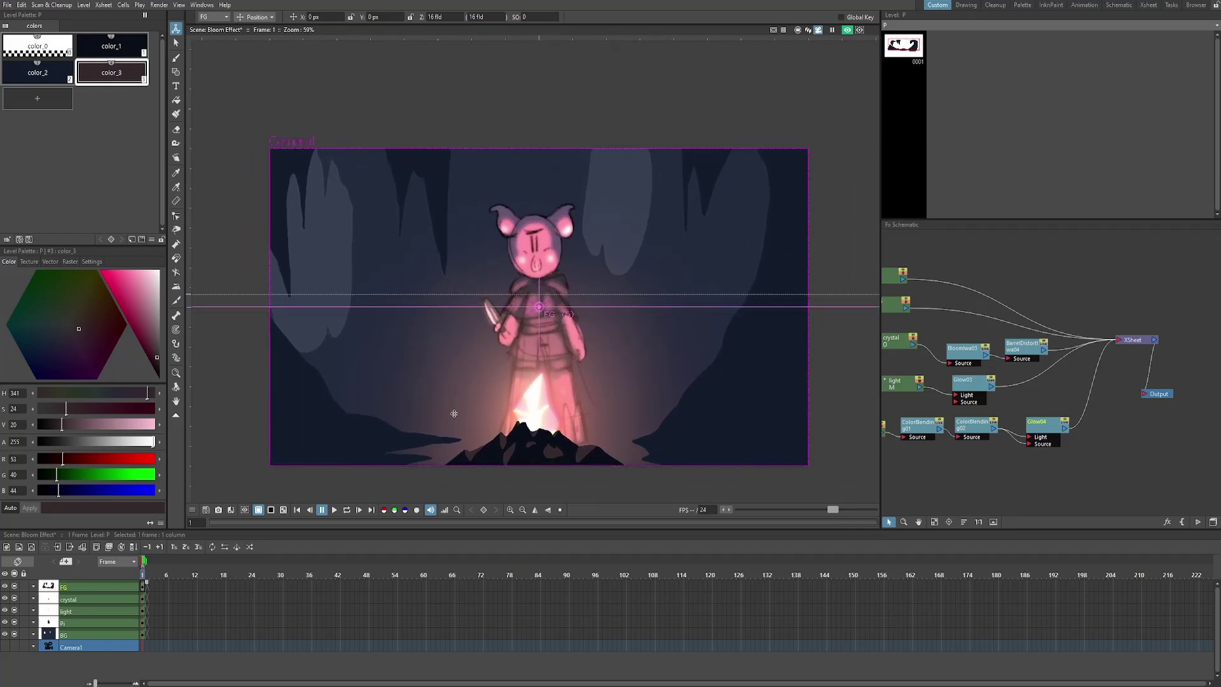
Set the selection type to Freehand, lasso the cave walls on the FG layer, and cut them out of the drawing
key(s)
click(232, 17)
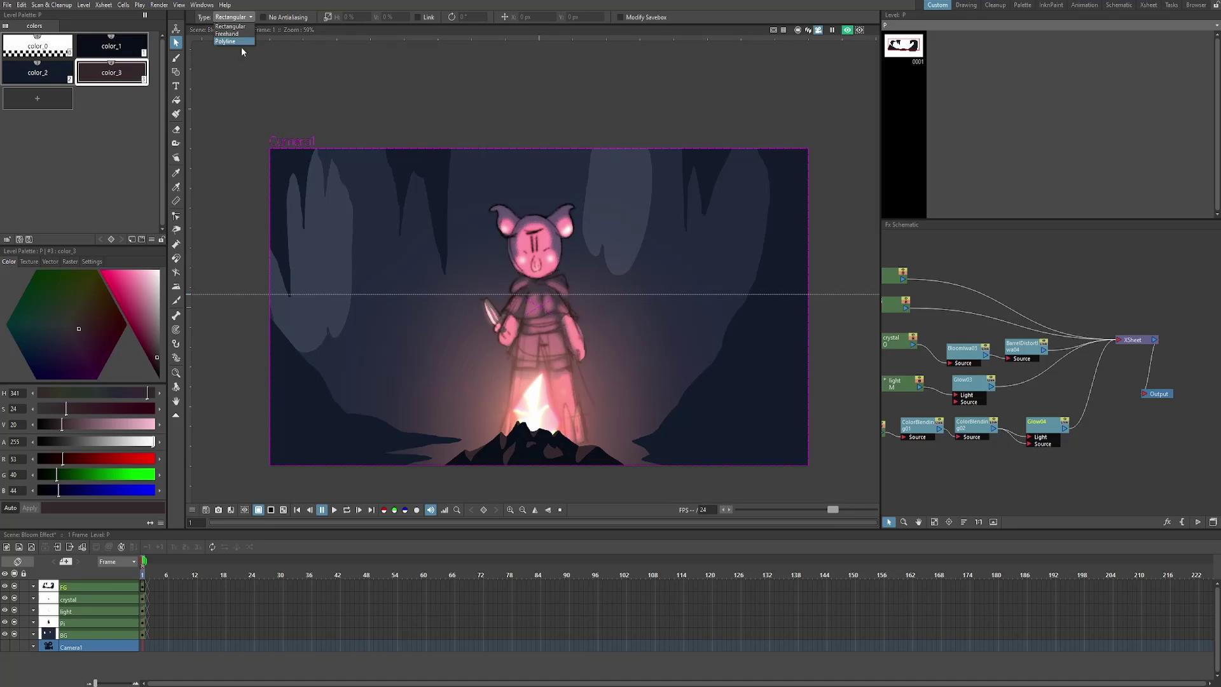
click(229, 28)
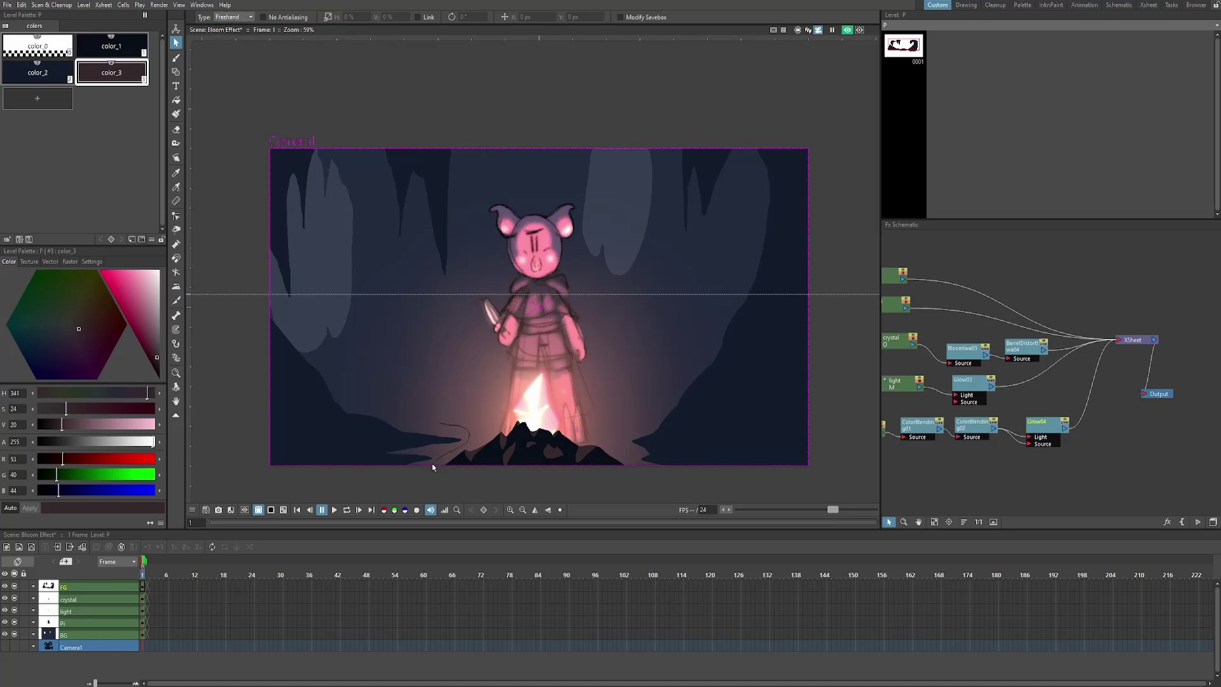
drag(433, 467, 420, 377)
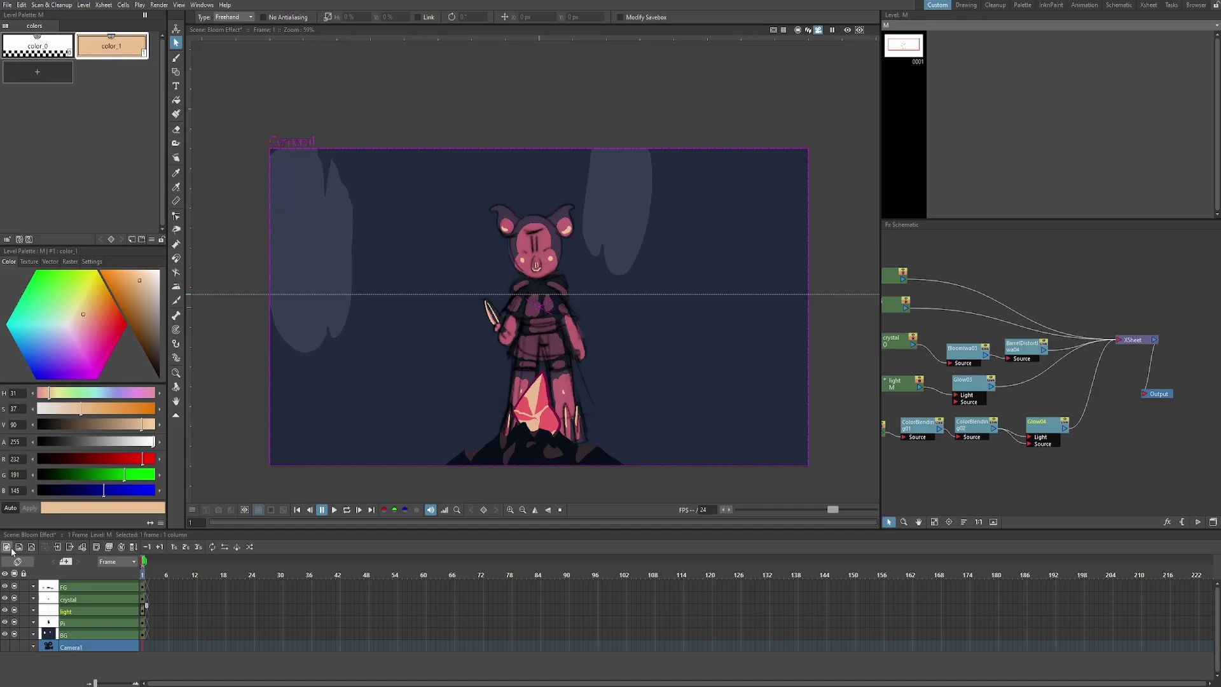
Create a new level holding the cut cave walls beneath the crystal layer and preview the rendered scene
click(8, 547)
click(751, 514)
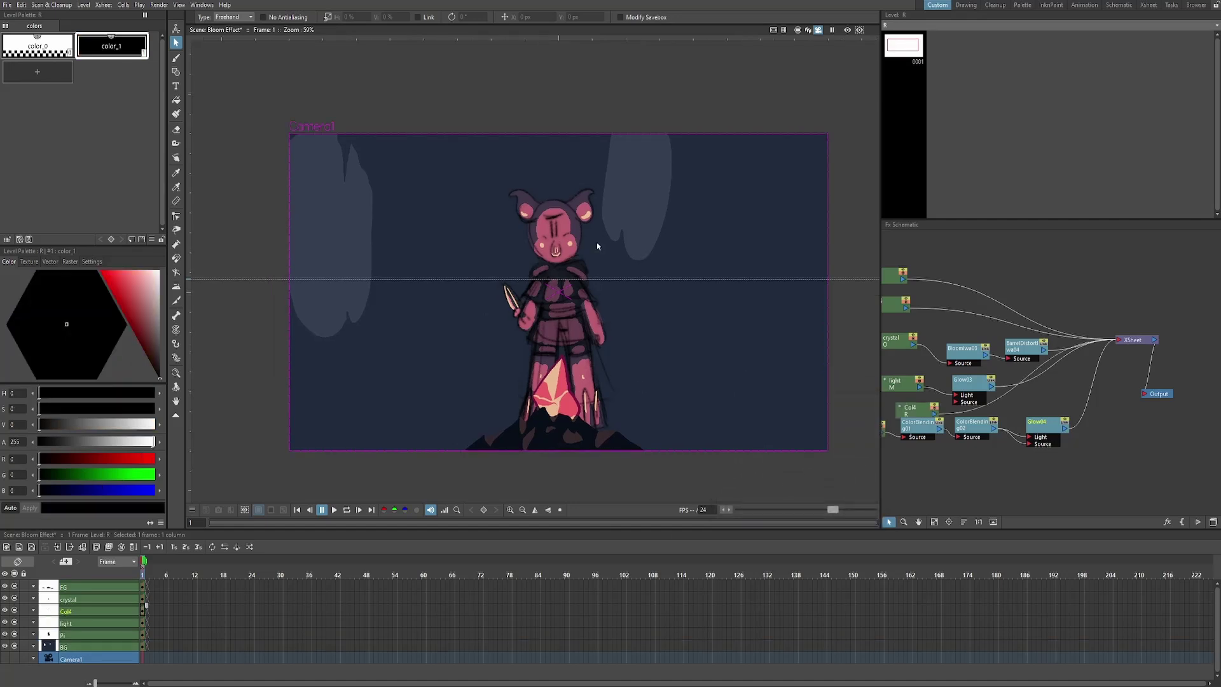
click(846, 31)
scroll(732, 398, down, 2)
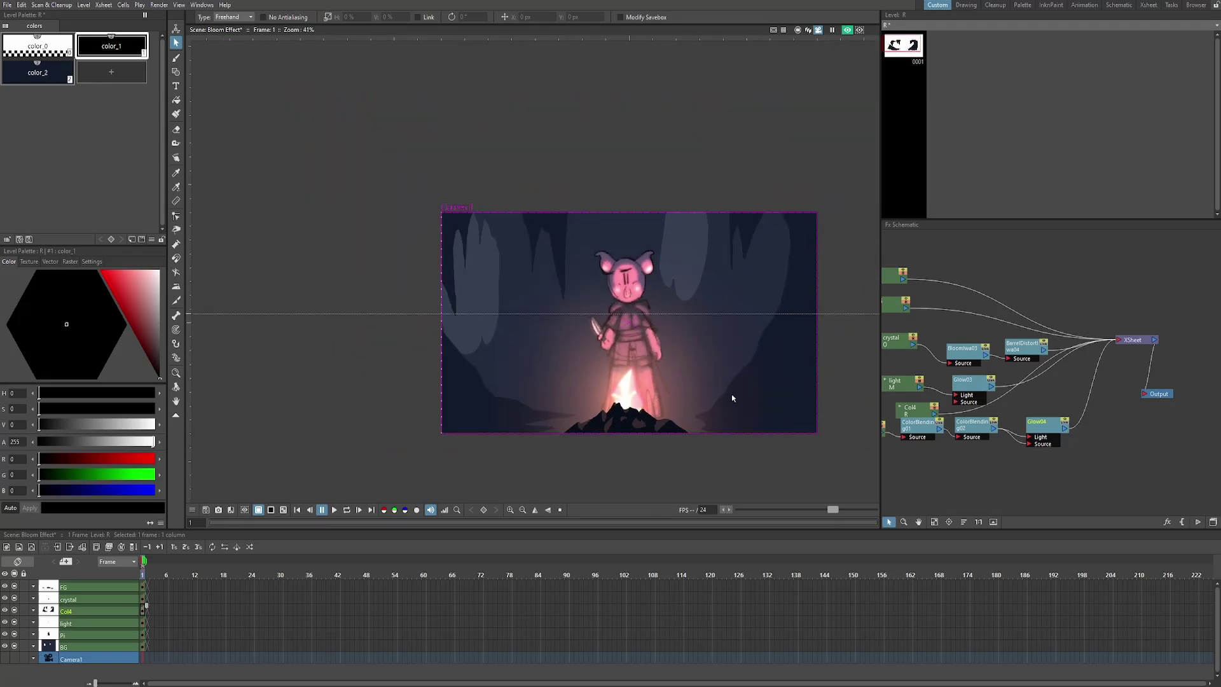
scroll(520, 384, up, 3)
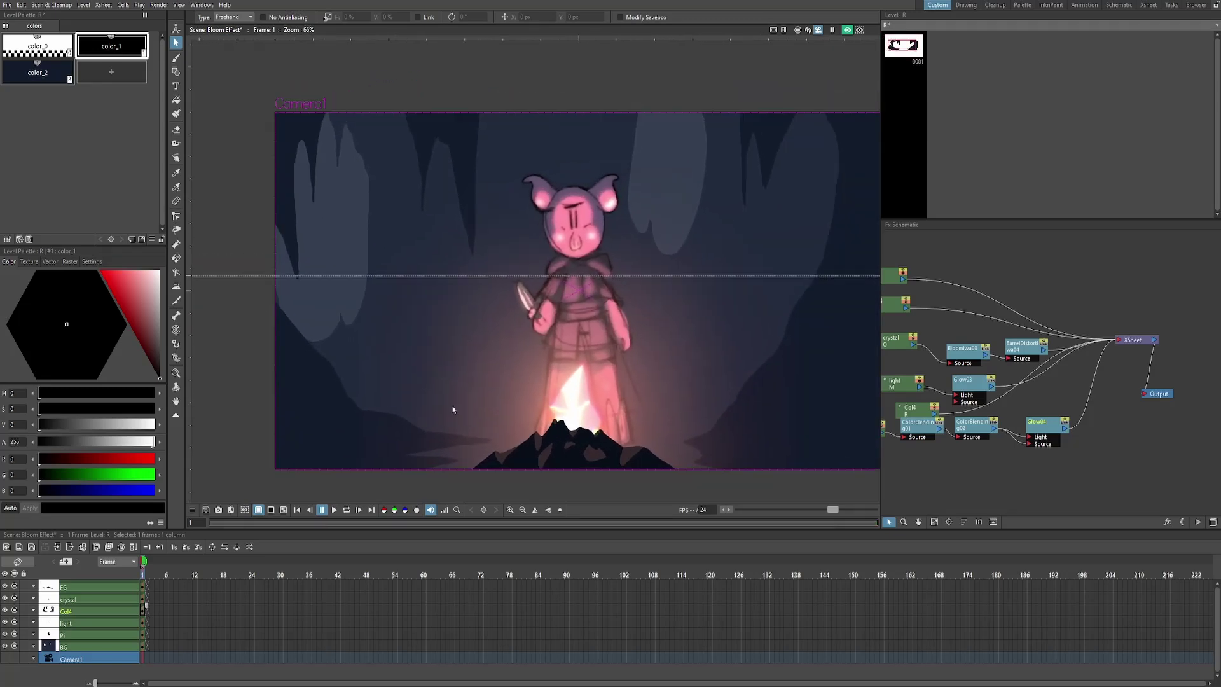
scroll(452, 408, down, 2)
Tidy the Fx schematic by moving the light layer's Glow node and the Col4 node closer to the layer nodes
click(957, 342)
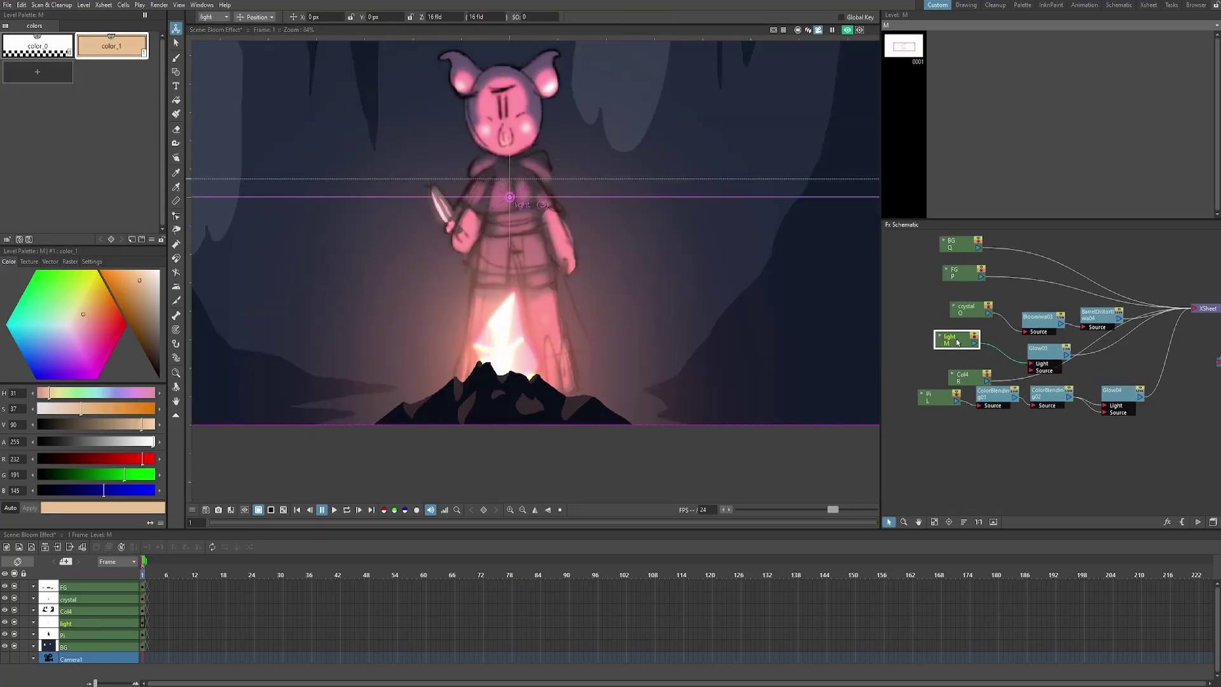
scroll(552, 348, down, 1)
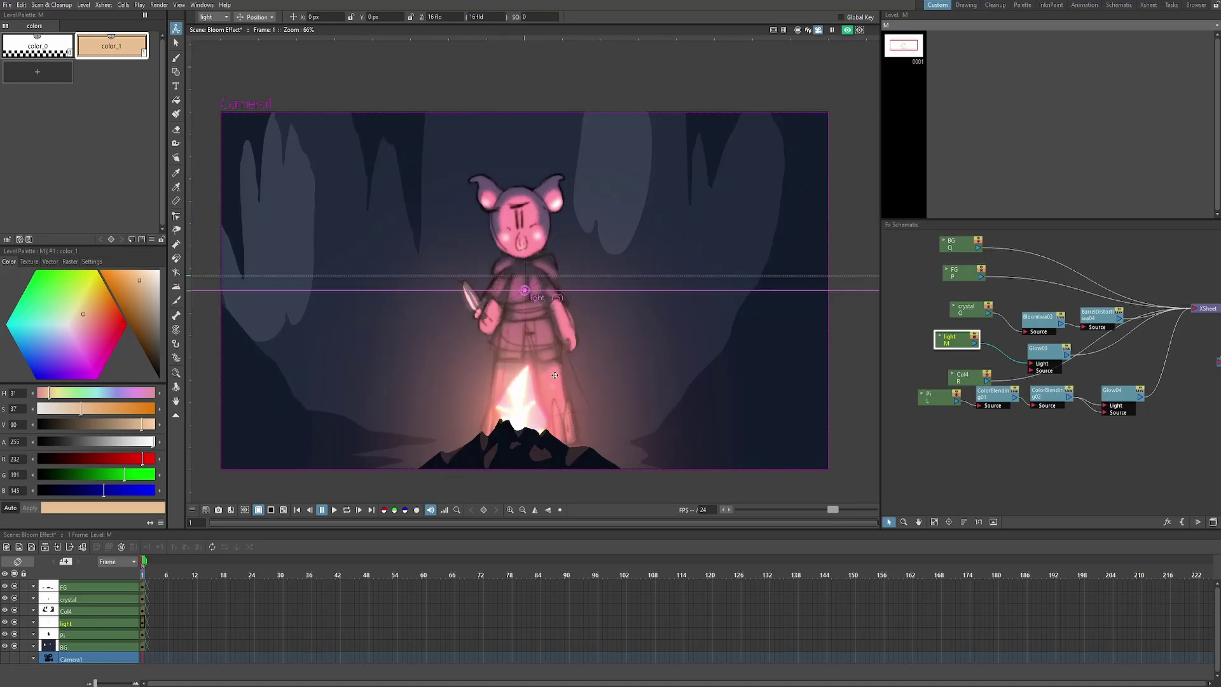
scroll(554, 375, up, 1)
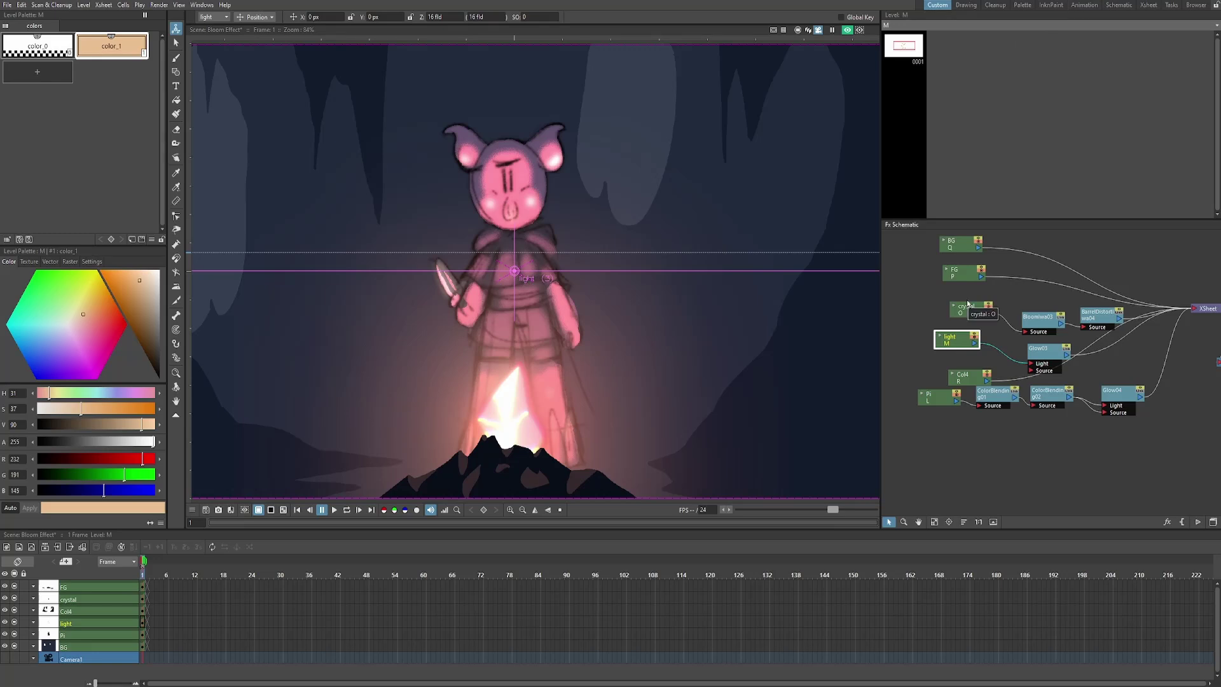
drag(1048, 353, 1029, 351)
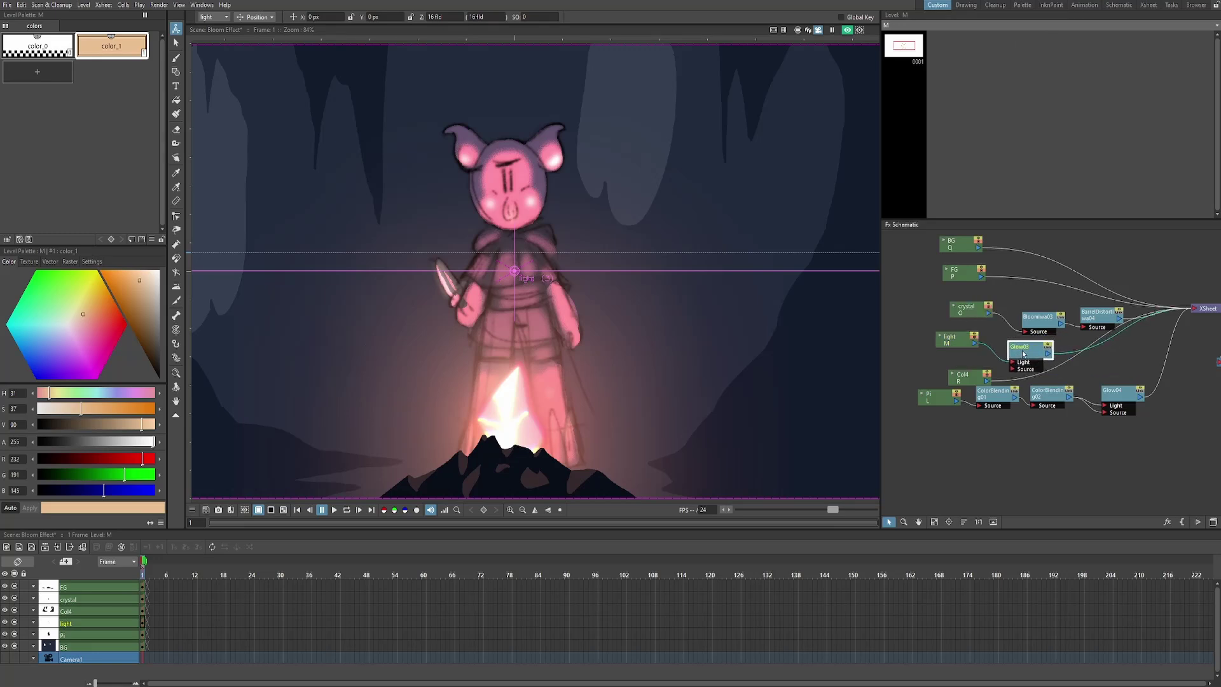
drag(968, 378, 946, 370)
drag(1033, 359, 1019, 351)
Delete the light layer's Glow node and start inserting an effect after the light node
right_click(1016, 346)
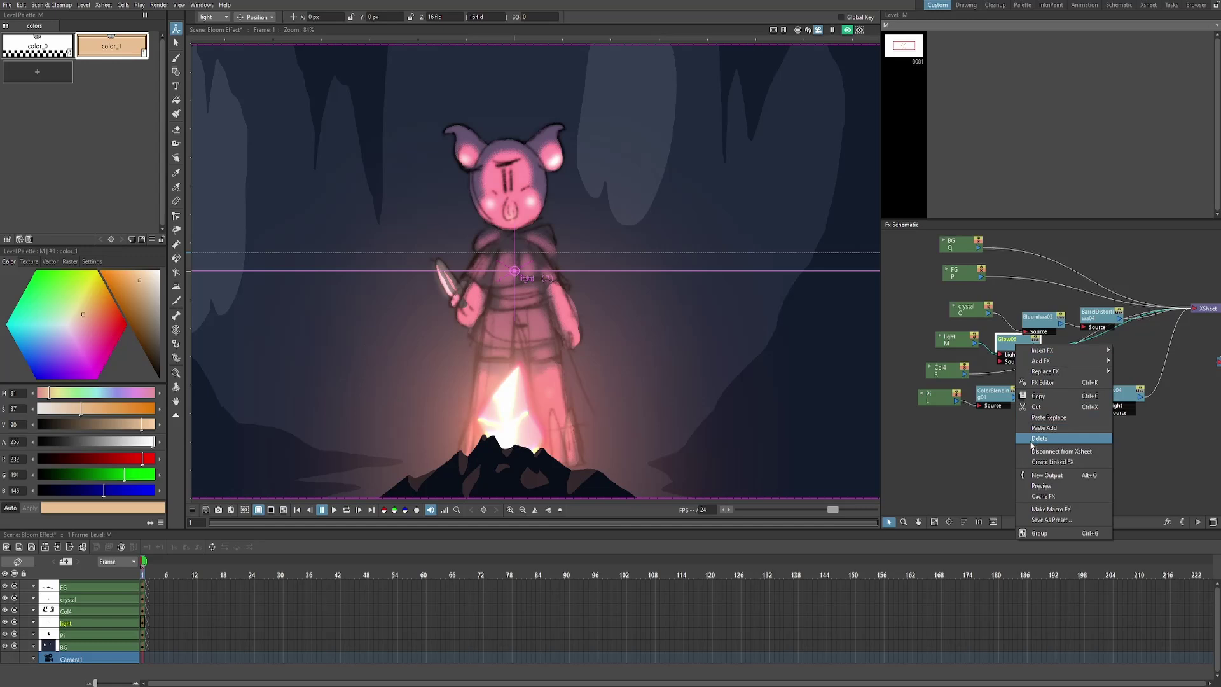
click(1035, 440)
right_click(963, 345)
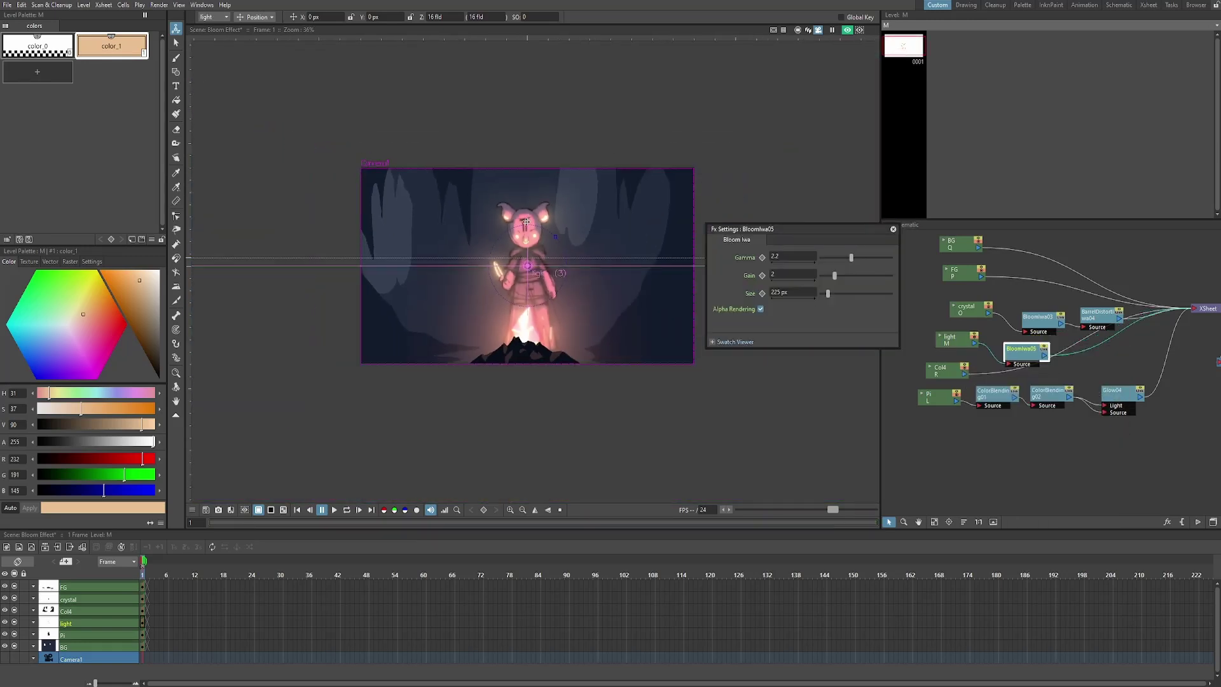
scroll(452, 375, up, 3)
scroll(452, 375, down, 2)
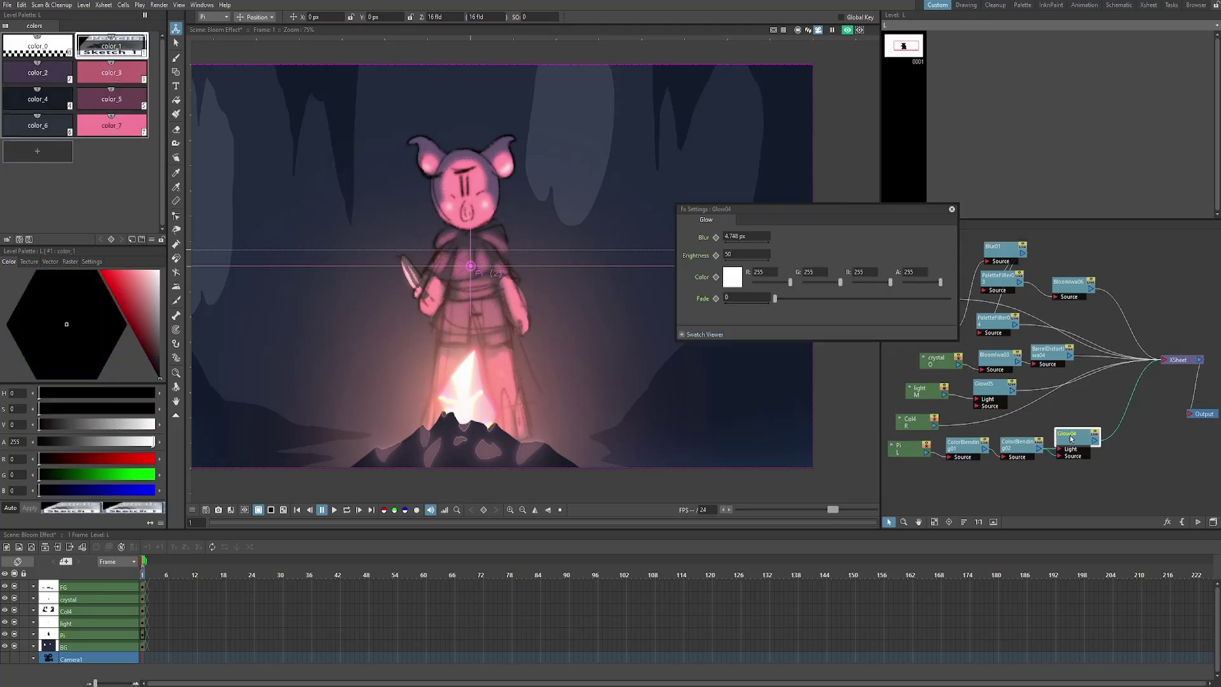
Insert a Barrel Distort Iwa effect after the Pi layer's Glow node
right_click(1072, 435)
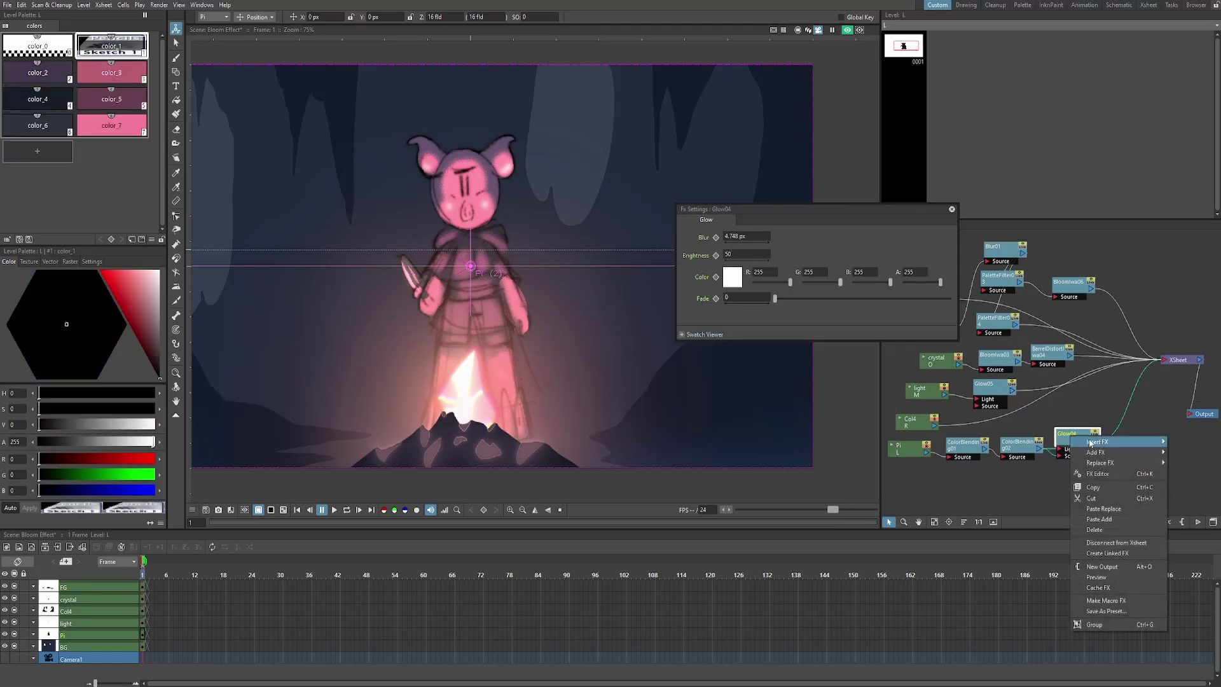
mouse_move(1089, 442)
mouse_move(1025, 485)
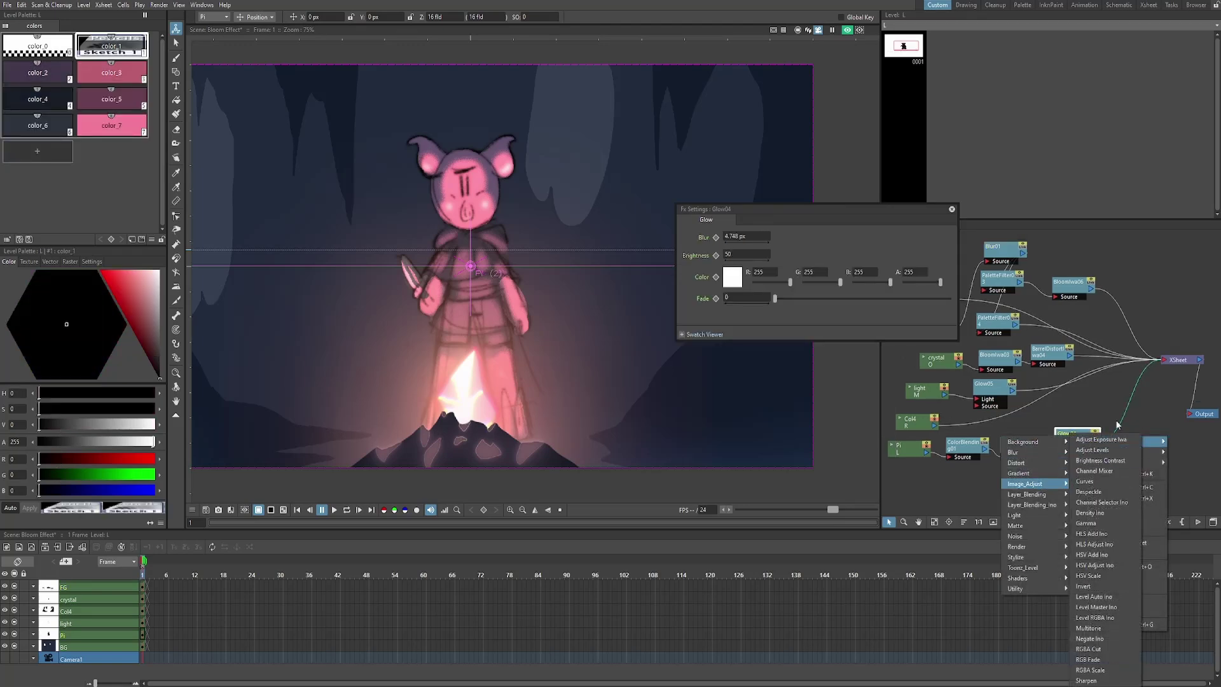
click(1105, 451)
right_click(1103, 448)
mouse_move(1103, 451)
mouse_move(1065, 470)
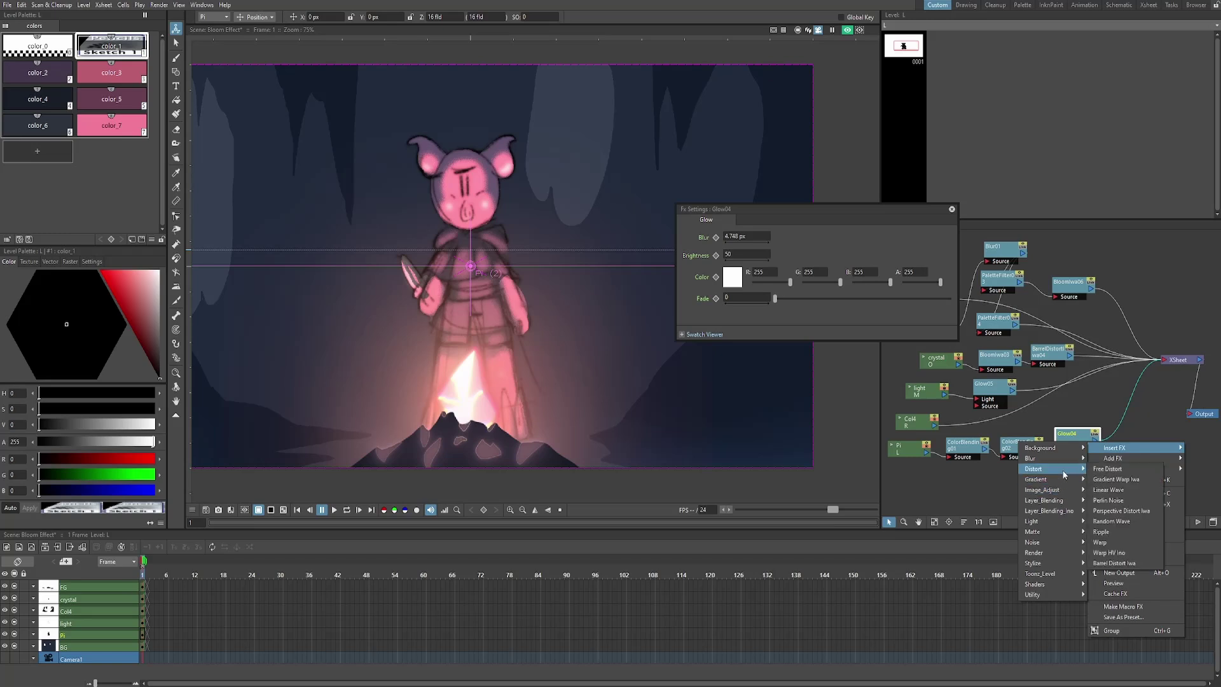
click(1126, 568)
Test the Pi layer's Barrel Distort with Chromatic Aberration at 0.1, inspect the character's edges, and reduce the value
drag(844, 309, 856, 310)
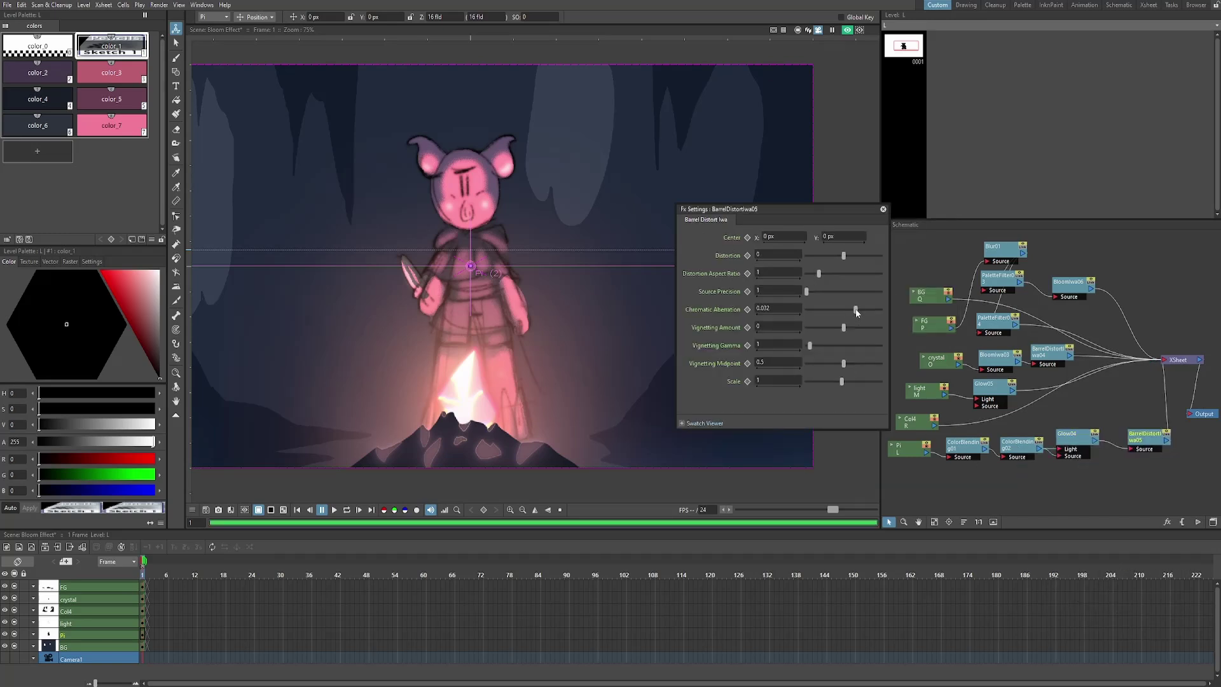
scroll(481, 159, up, 5)
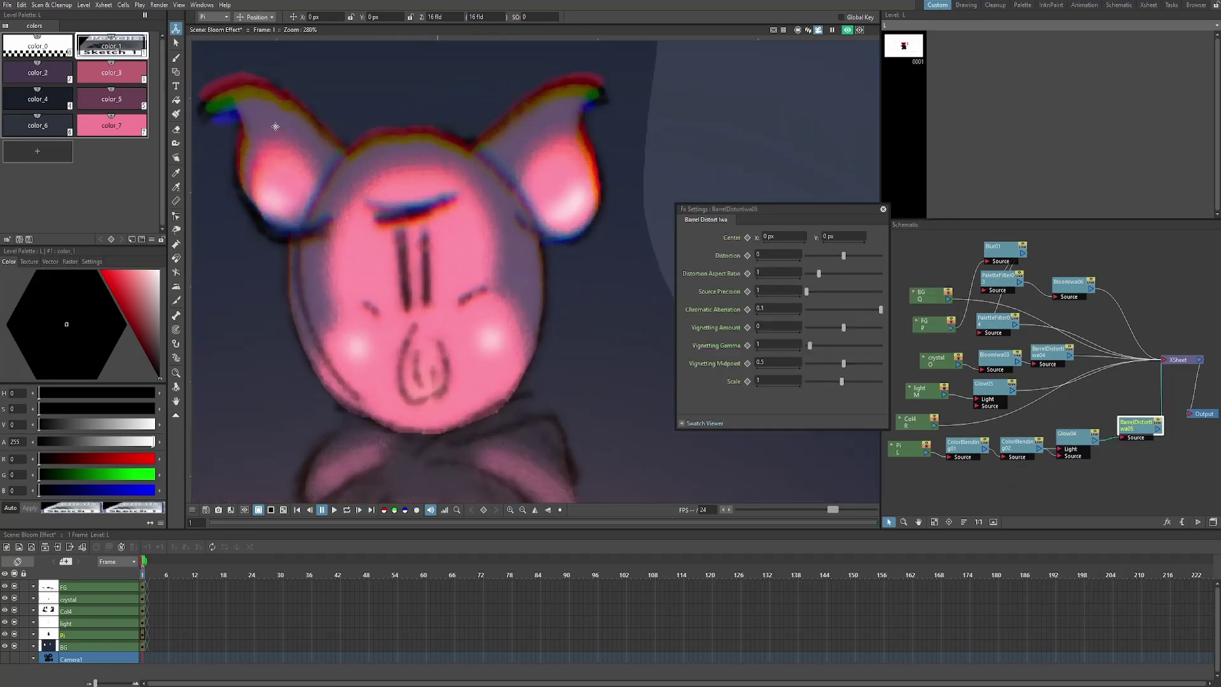
drag(230, 116, 253, 114)
scroll(251, 114, down, 5)
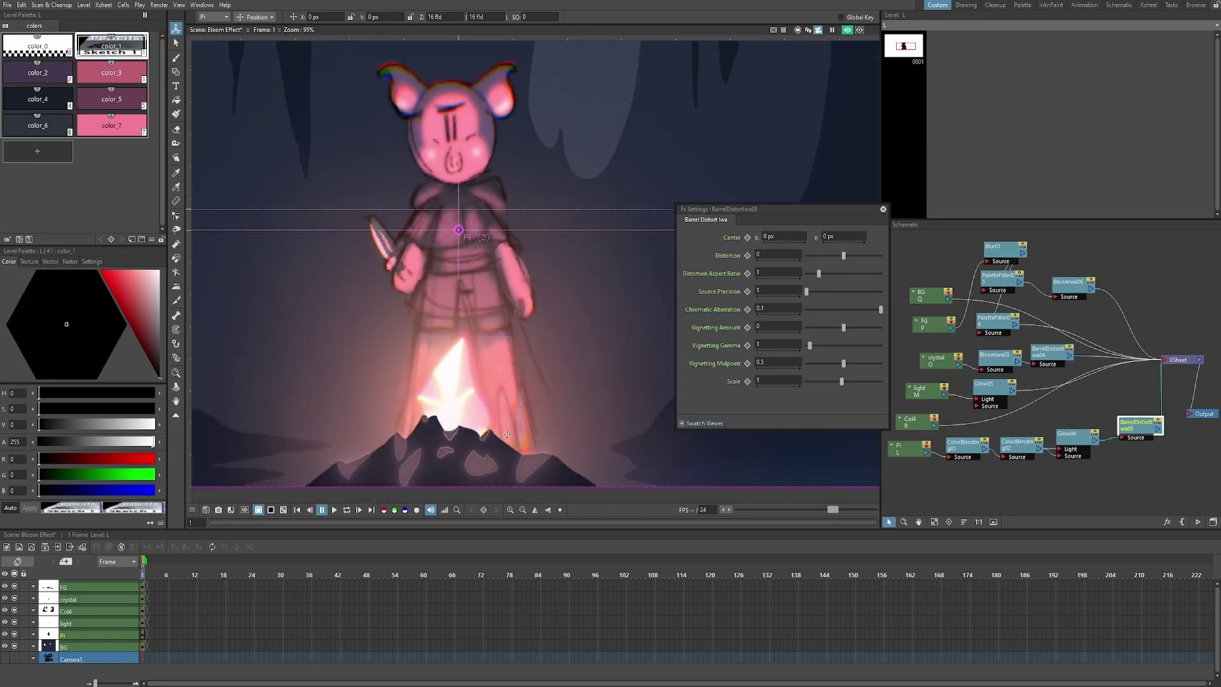
drag(881, 311, 868, 310)
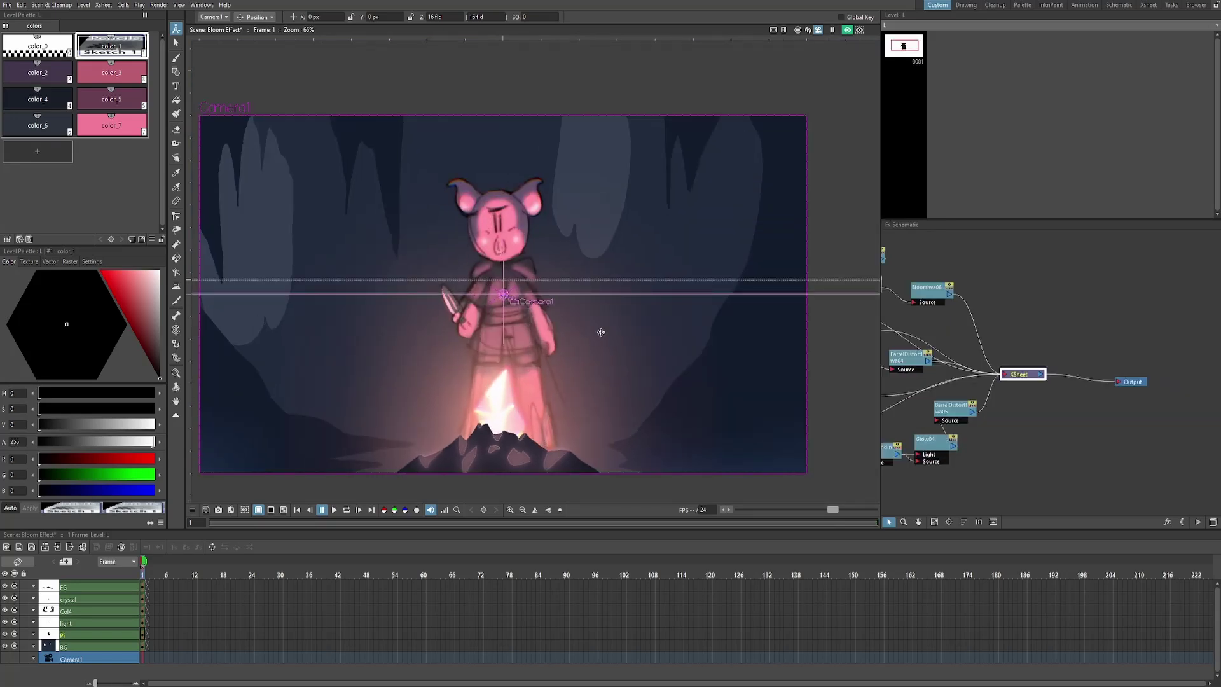
Try a Posterize effect with 10 Levels between the XSheet and Output nodes, and delete it
right_click(1022, 374)
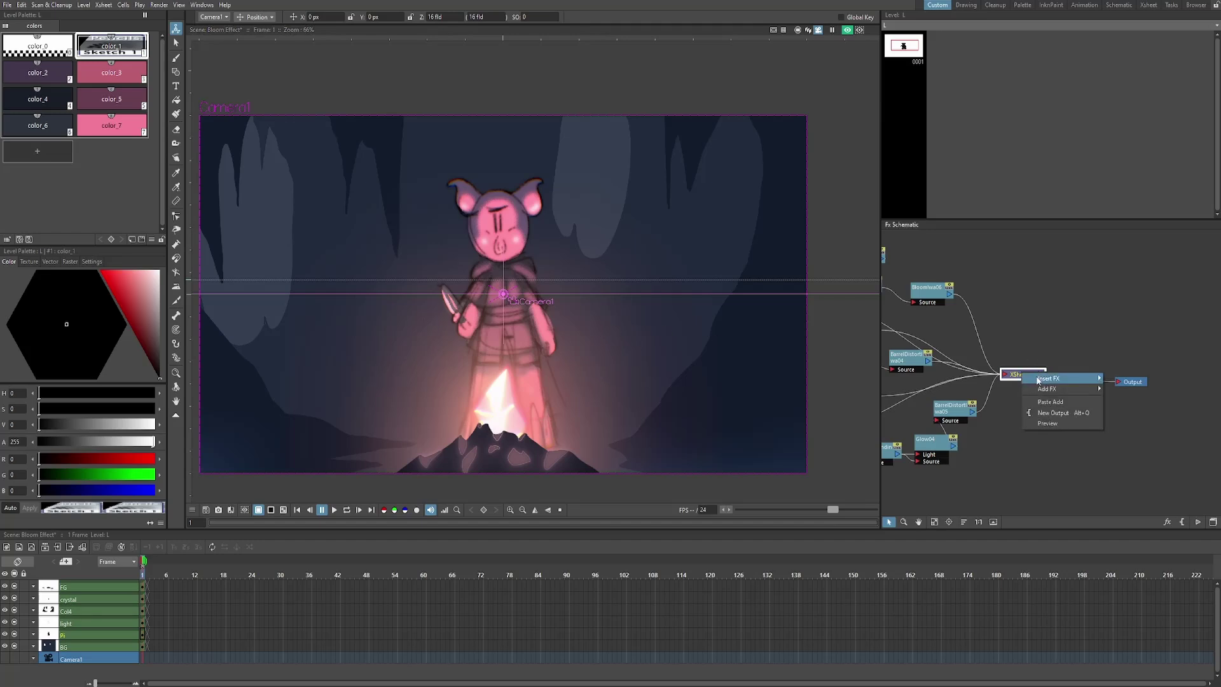
mouse_move(1037, 380)
mouse_move(1140, 494)
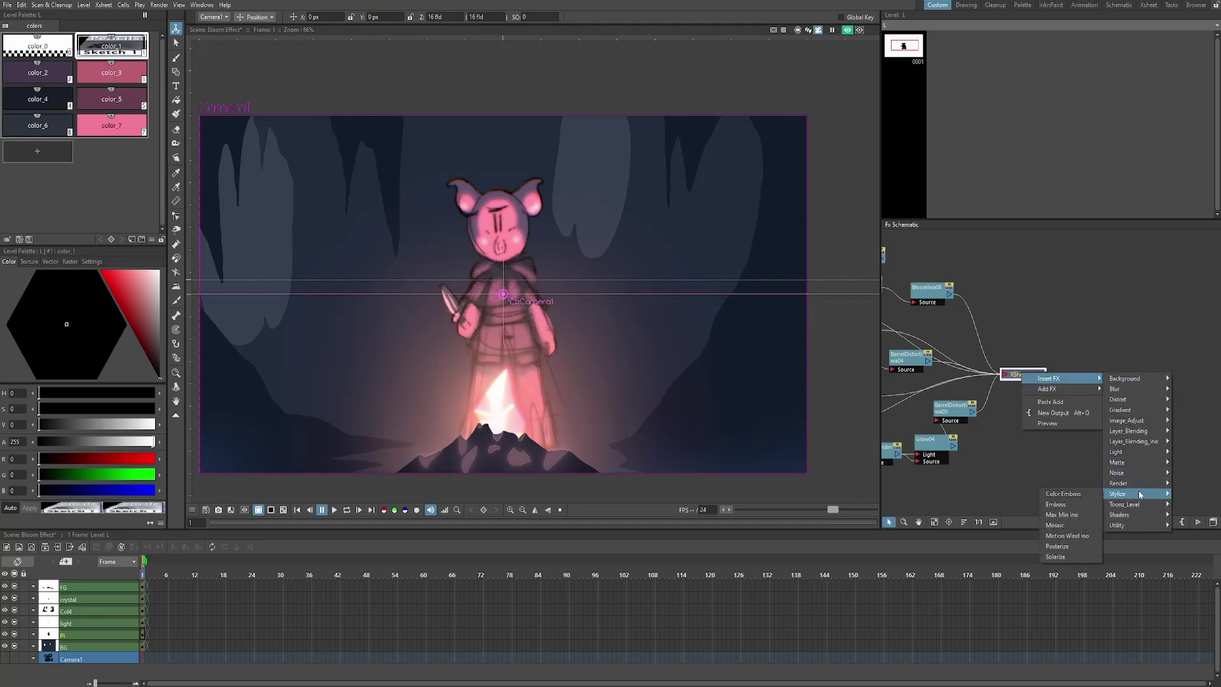
click(1067, 546)
scroll(390, 401, down, 1)
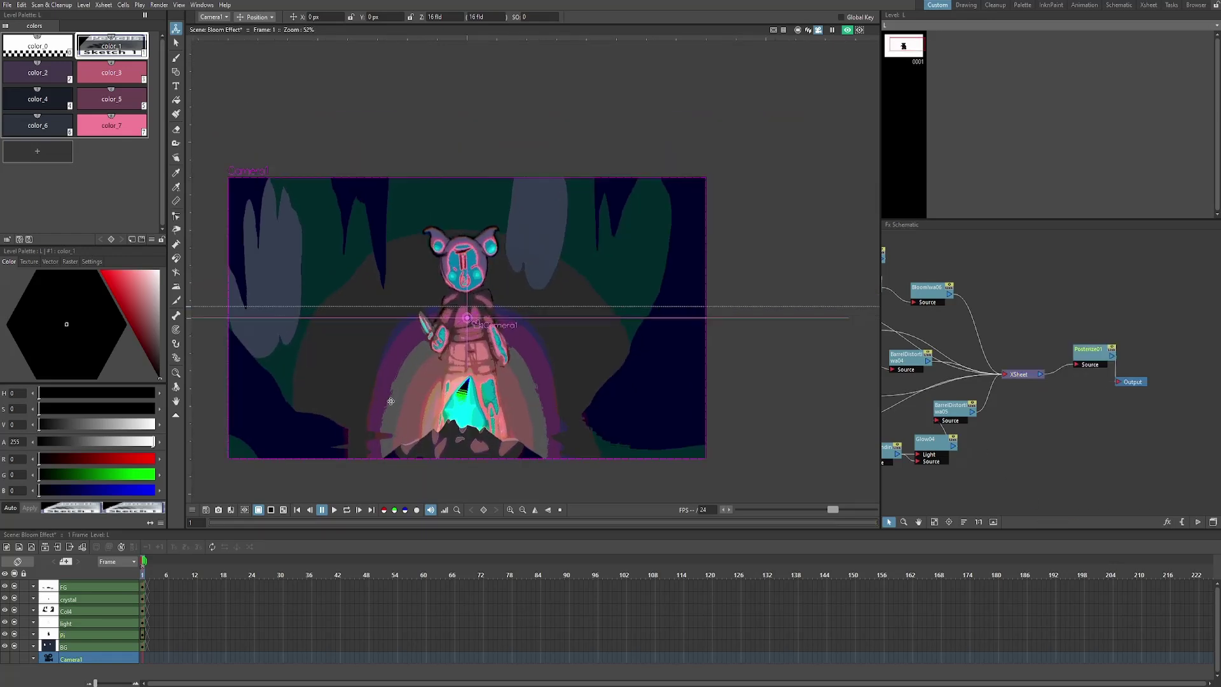
scroll(390, 400, up, 1)
double_click(1092, 354)
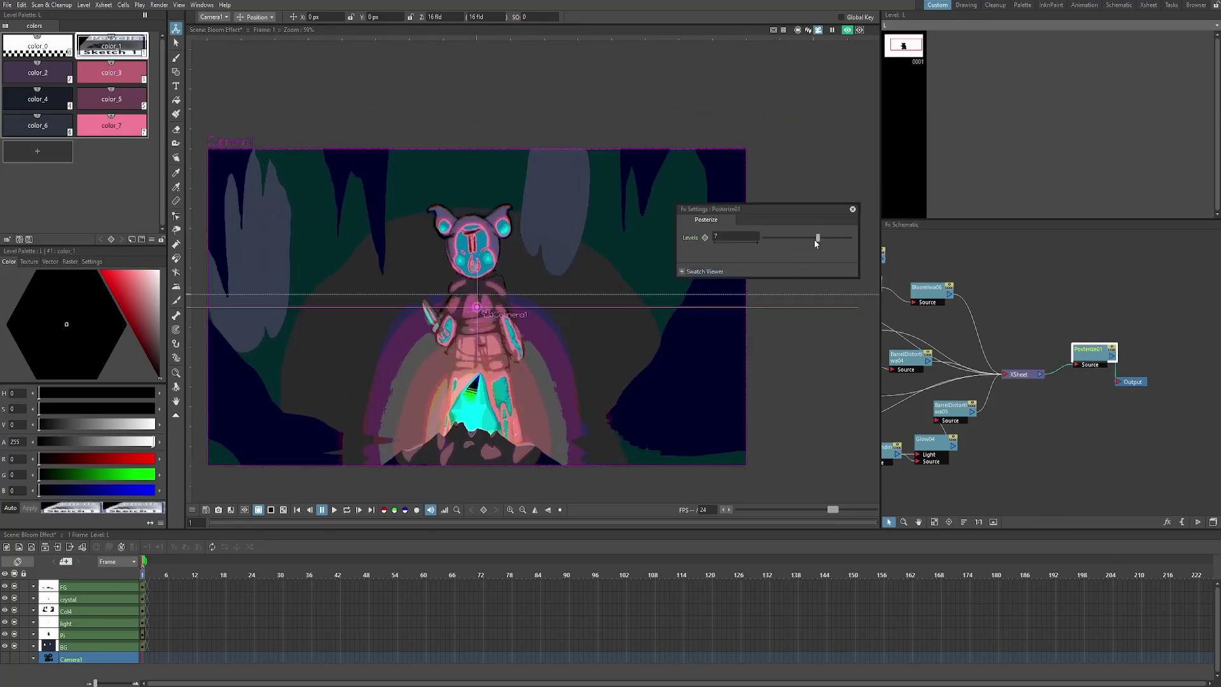
drag(816, 239, 850, 238)
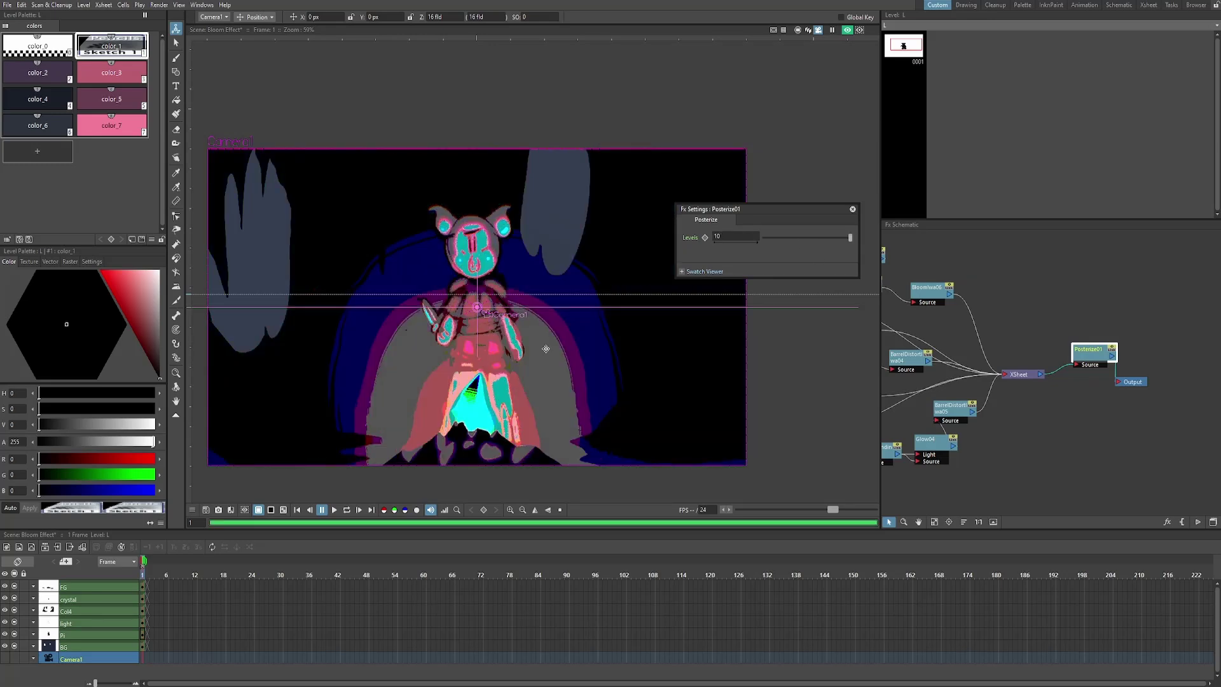
right_click(1085, 356)
click(1114, 452)
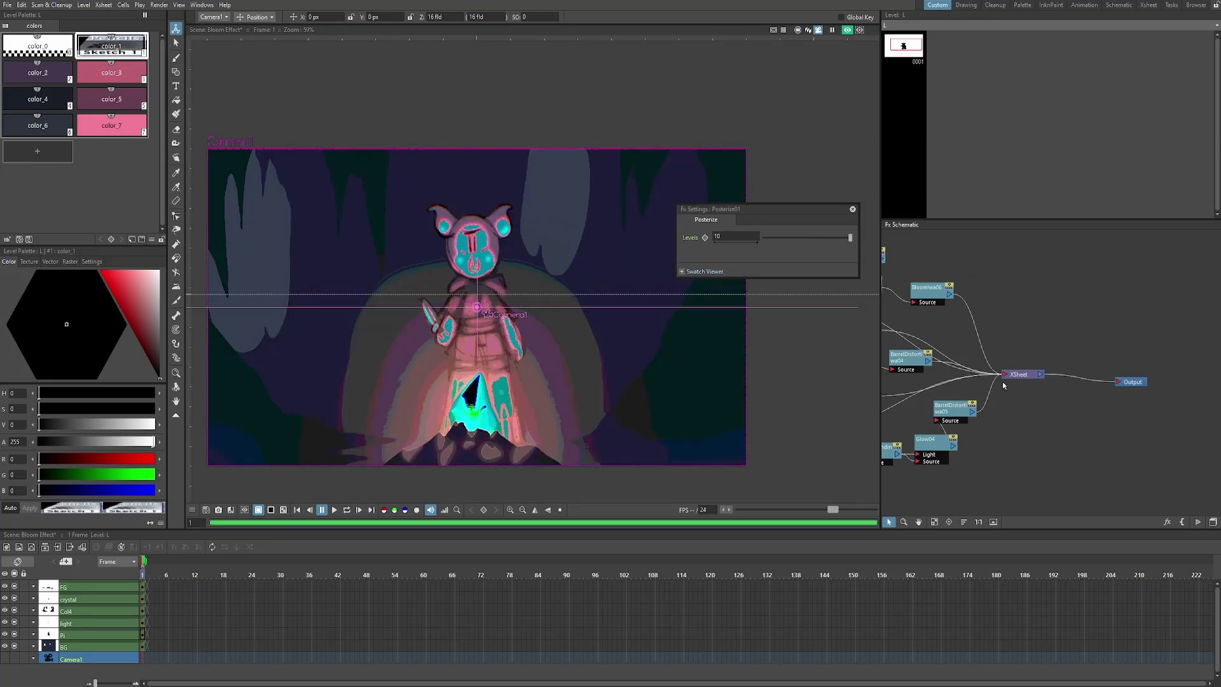
Make room beside the XSheet node, try a Posterize effect after the Pi layer's Barrel Distort node, and delete it
drag(1016, 376, 1067, 377)
drag(1067, 378, 1074, 380)
right_click(946, 406)
mouse_move(980, 412)
mouse_move(1084, 538)
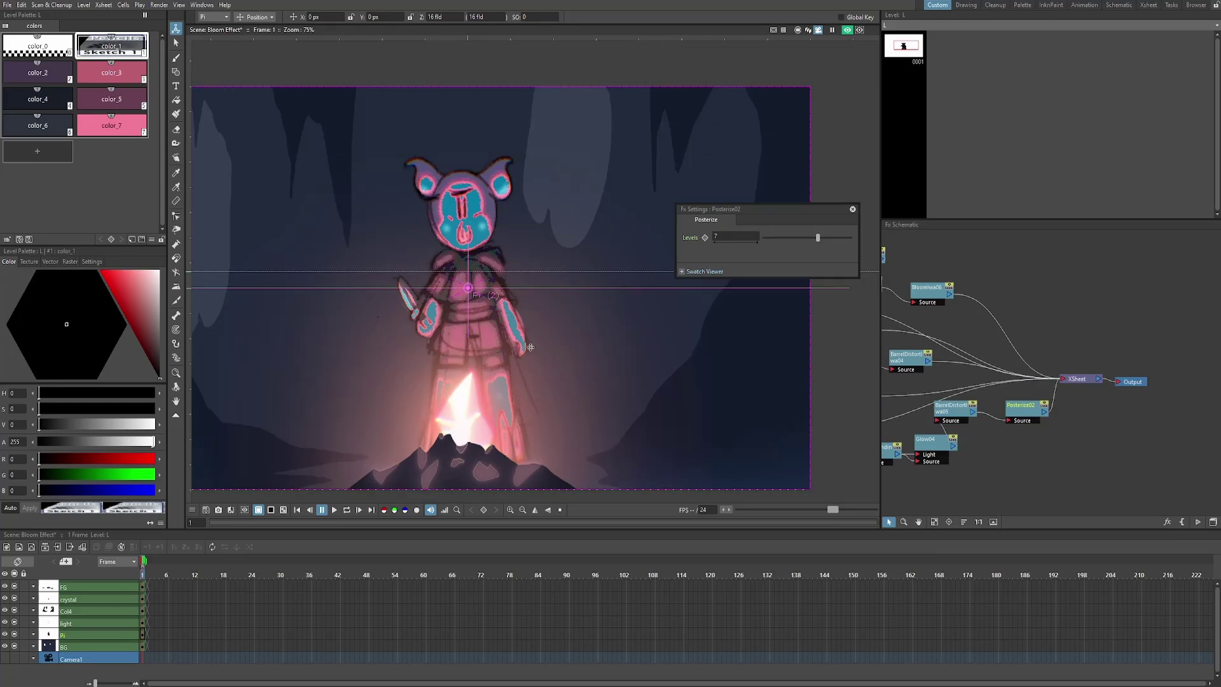
right_click(1023, 413)
click(1047, 507)
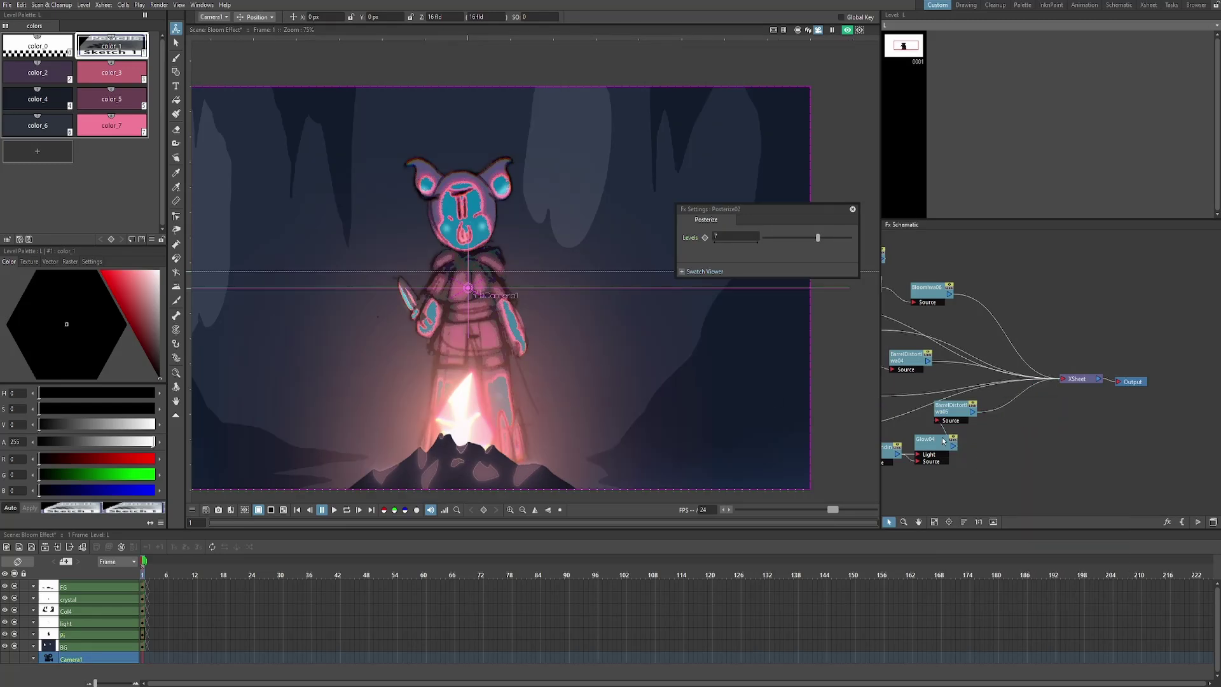
Insert a Posterize effect between the Pi layer's second Color Blending node and its Glow, spacing out the neighbouring nodes
drag(951, 412, 1007, 416)
drag(925, 454, 953, 460)
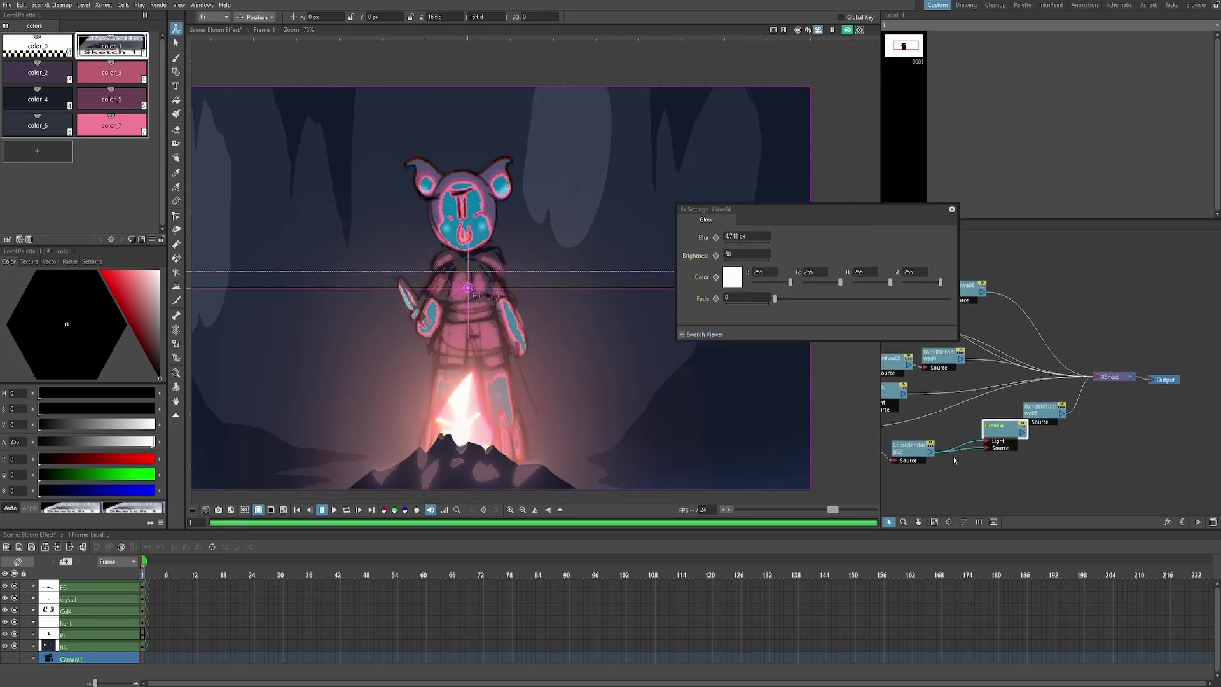
right_click(906, 456)
mouse_move(954, 459)
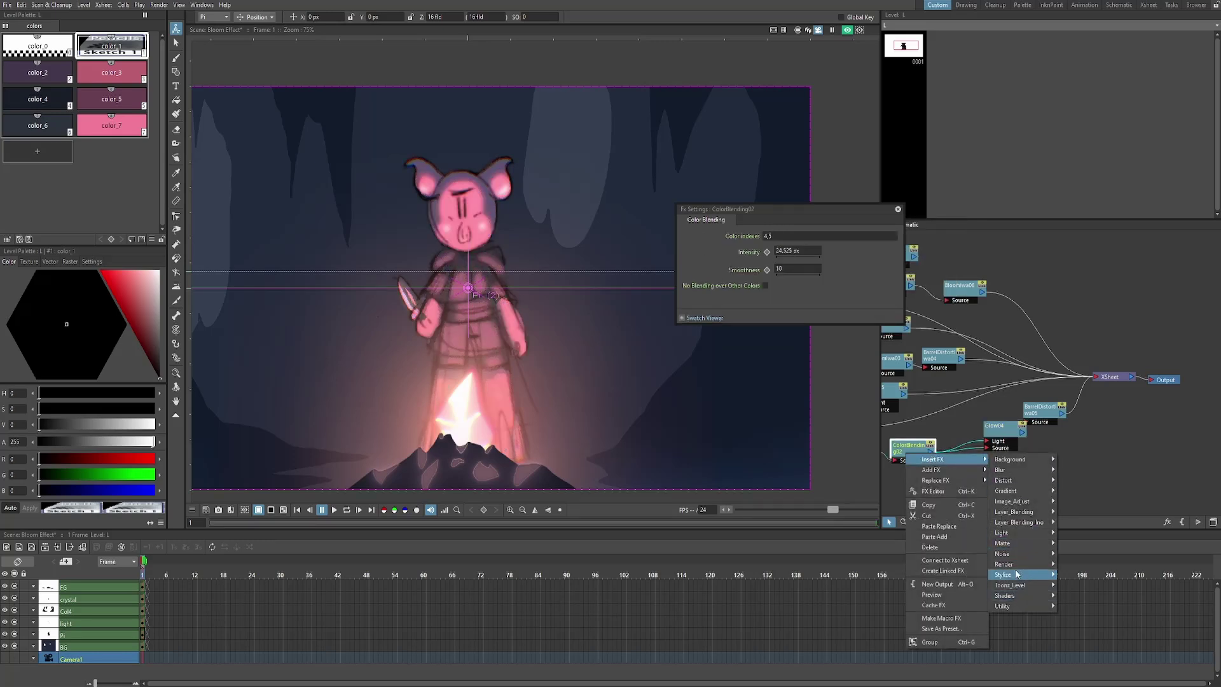
mouse_move(1016, 574)
click(1078, 627)
click(1032, 417)
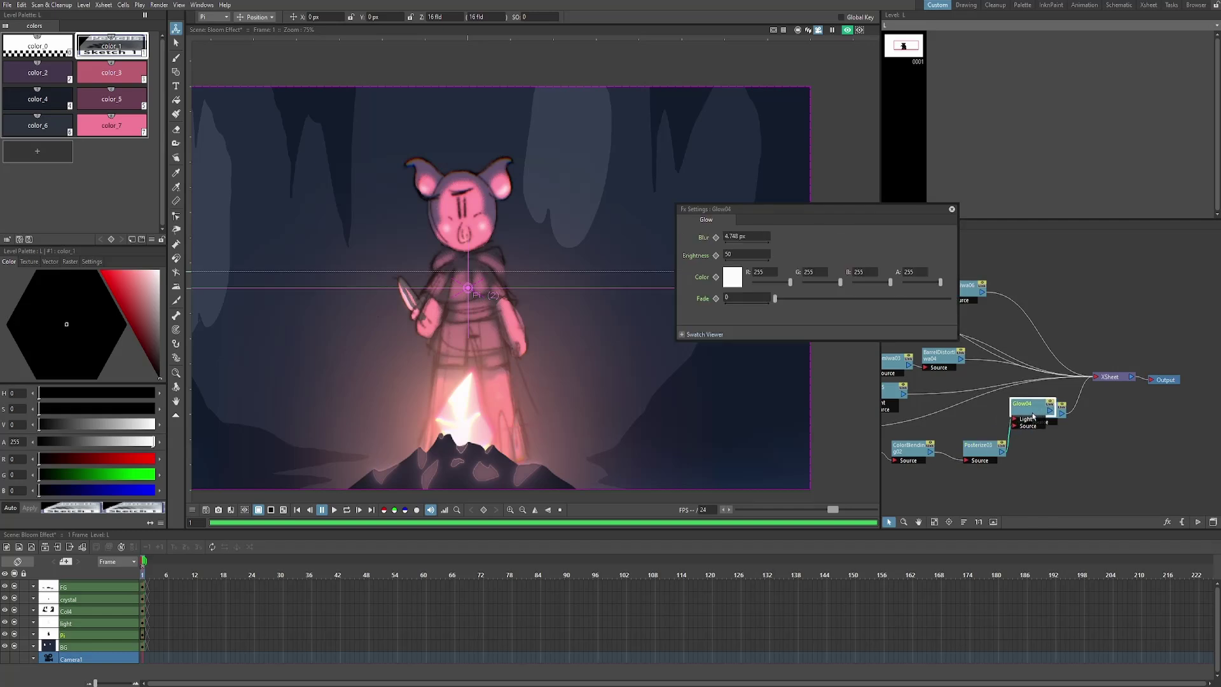
drag(1033, 417, 1050, 428)
Test the Pi layer's Posterize effect with Levels at 4.771 and at 2
click(982, 447)
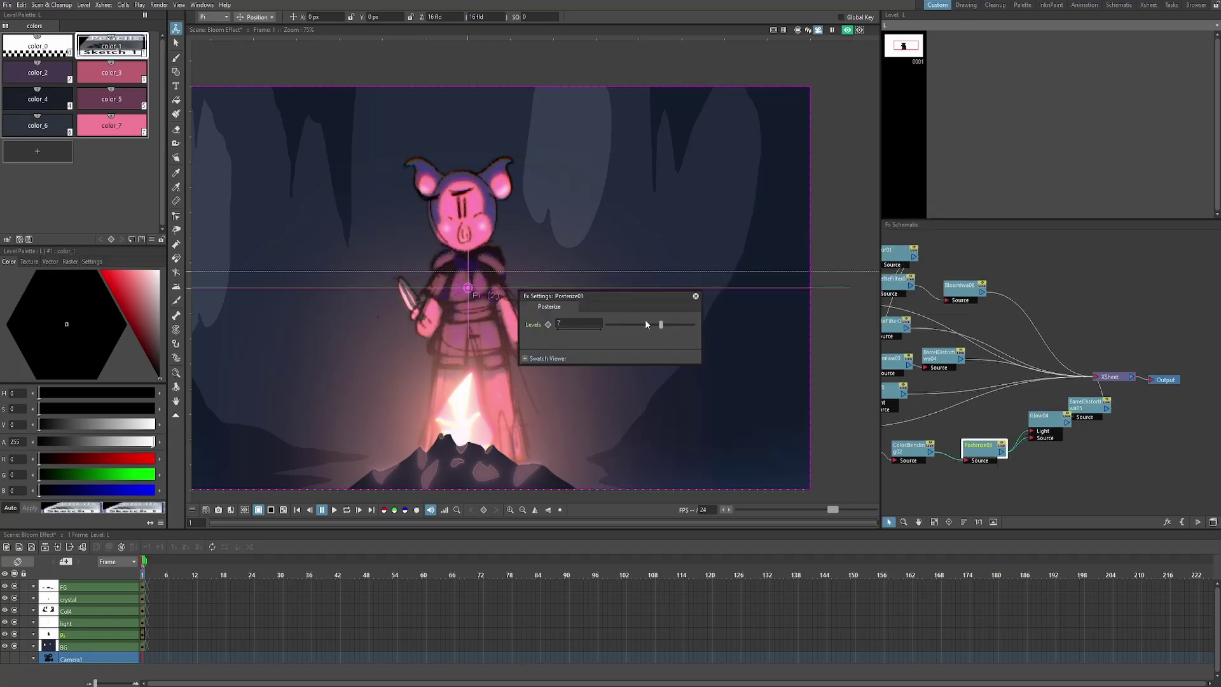
drag(661, 325, 637, 324)
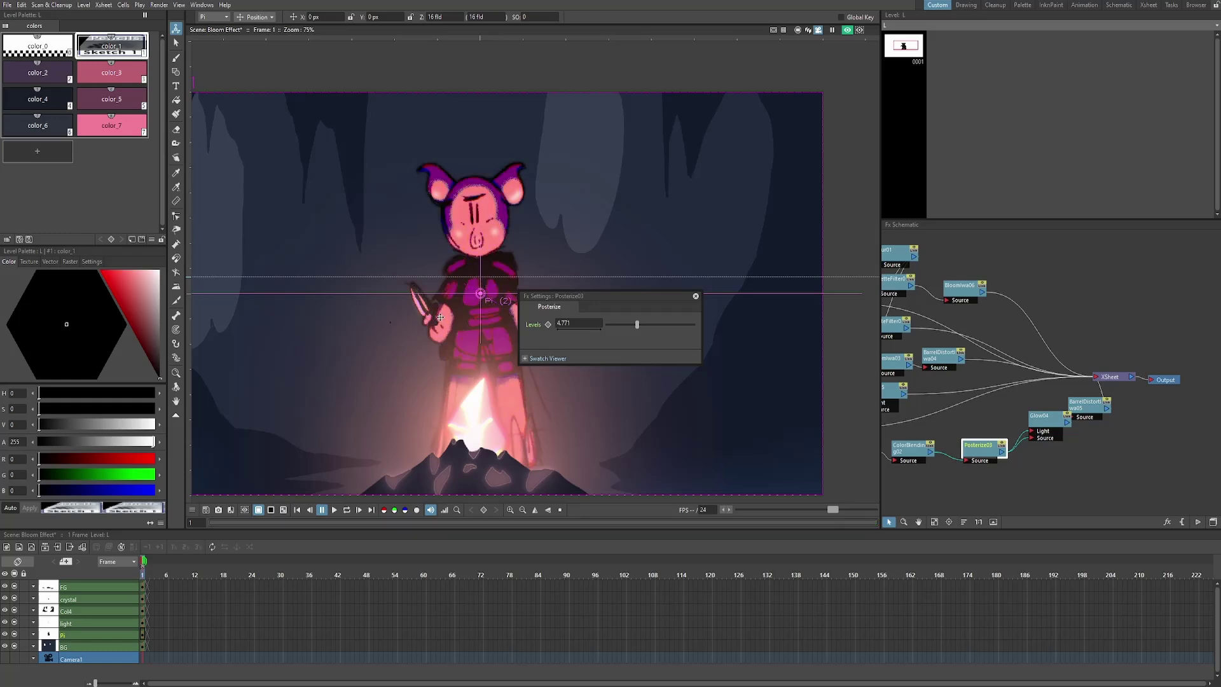
scroll(489, 325, down, 1)
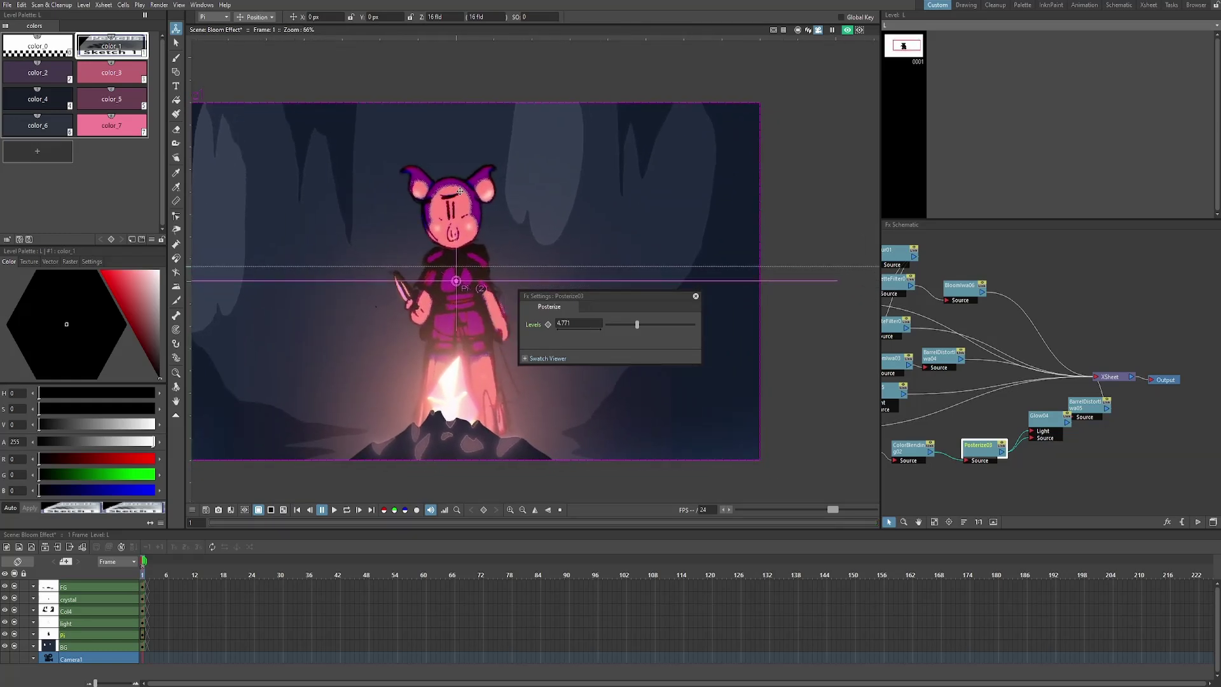
drag(637, 324, 607, 331)
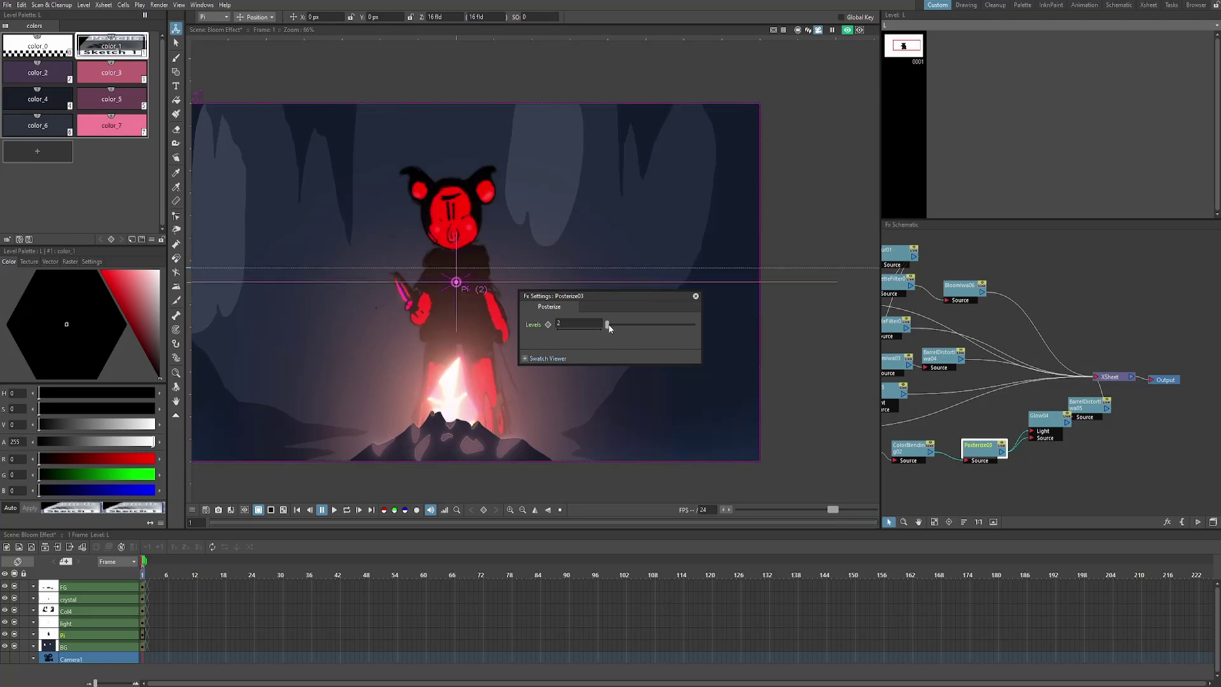
Set the Pi layer's Posterize Levels to 10 and examine the character up close and in the full scene
drag(607, 324, 731, 332)
scroll(470, 257, up, 4)
scroll(464, 153, down, 4)
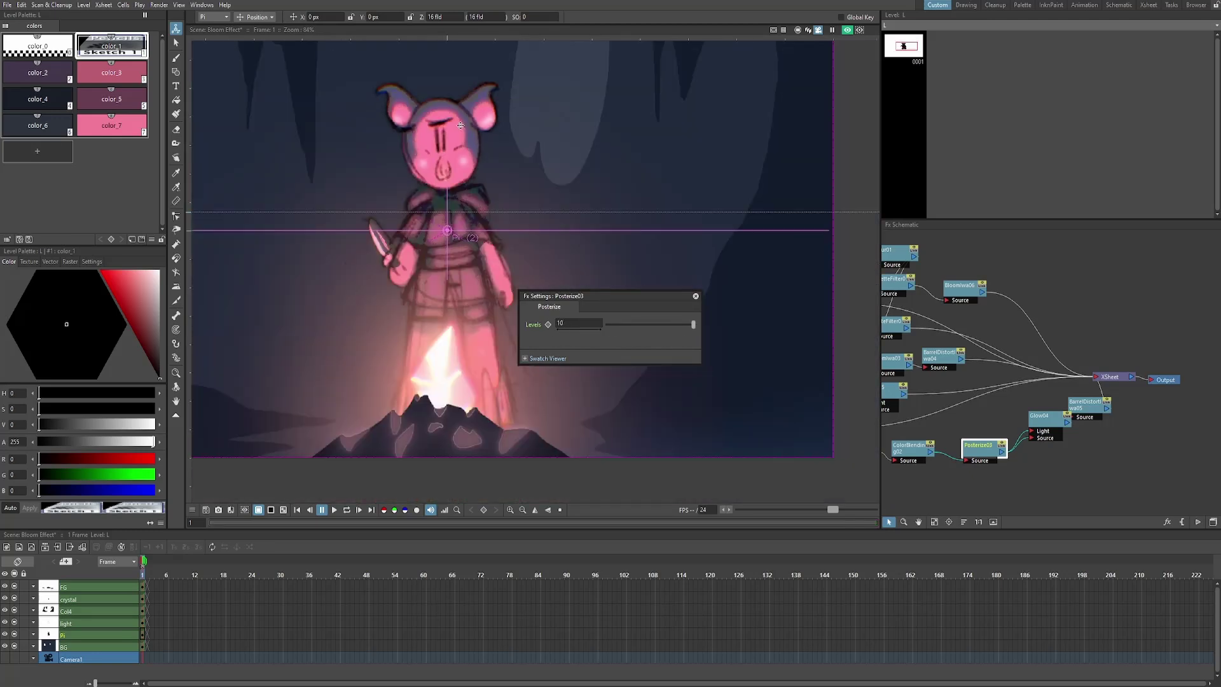
scroll(462, 126, up, 4)
scroll(457, 140, down, 4)
scroll(438, 170, up, 3)
scroll(439, 171, down, 3)
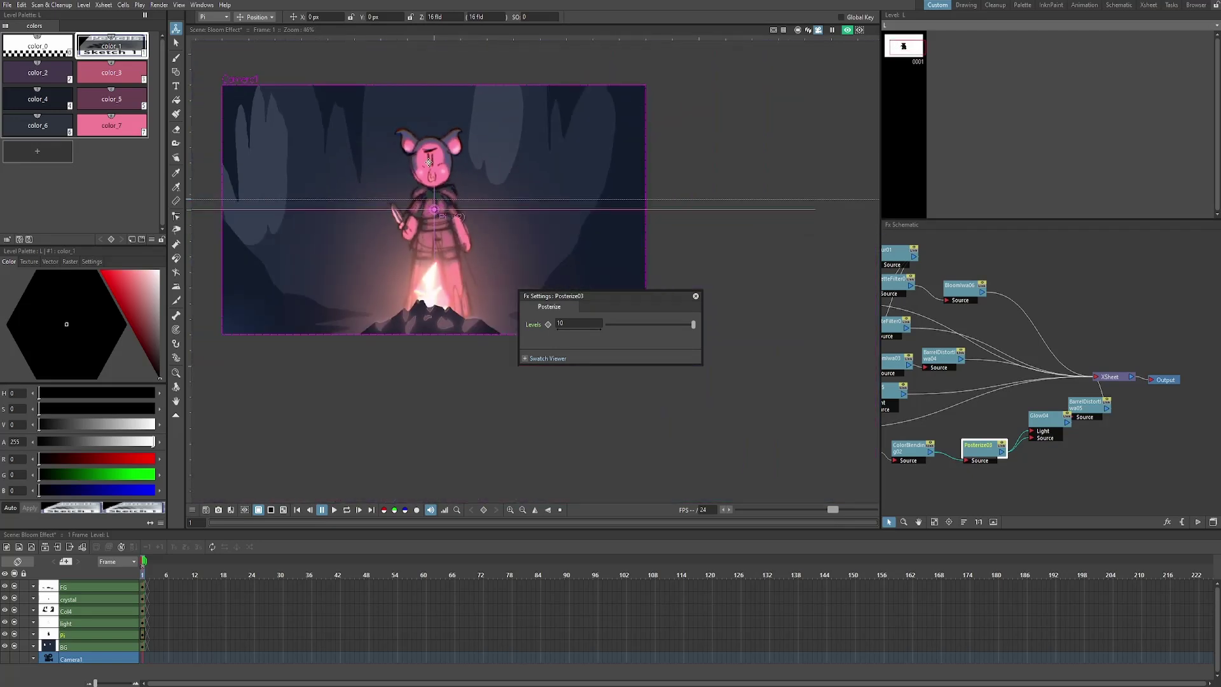
scroll(445, 190, up, 1)
scroll(573, 254, down, 1)
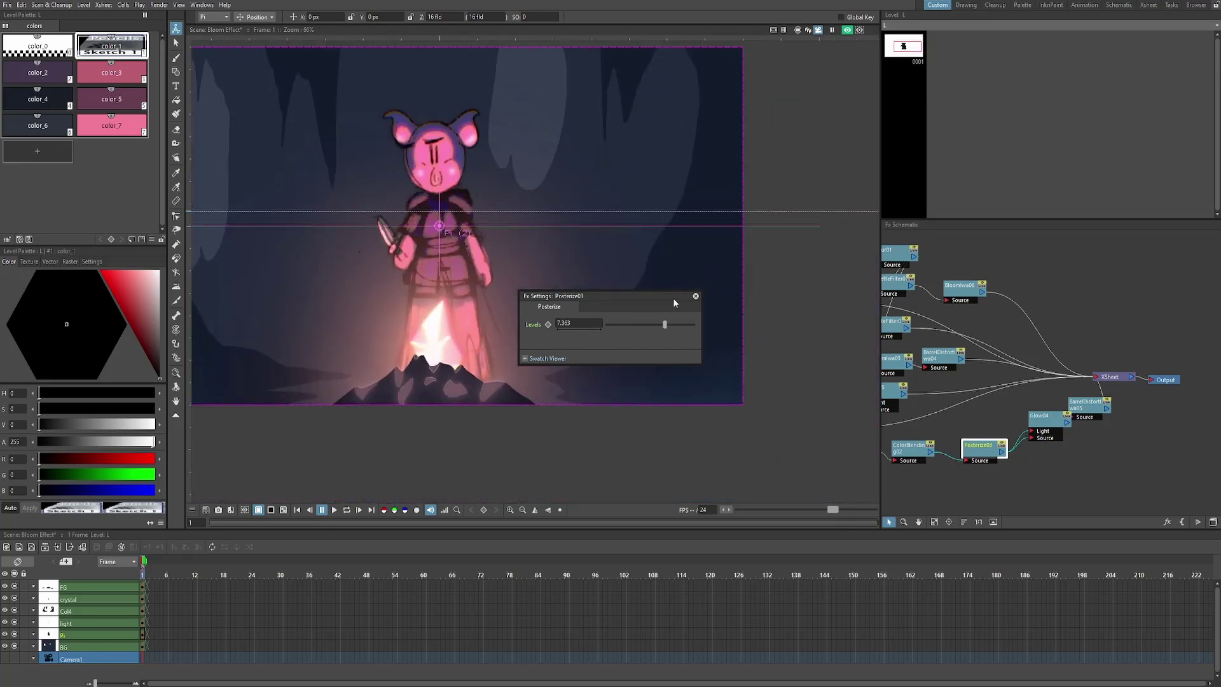
Move the Posterize settings window clear of the character and review the whole rendered scene
drag(673, 298, 876, 261)
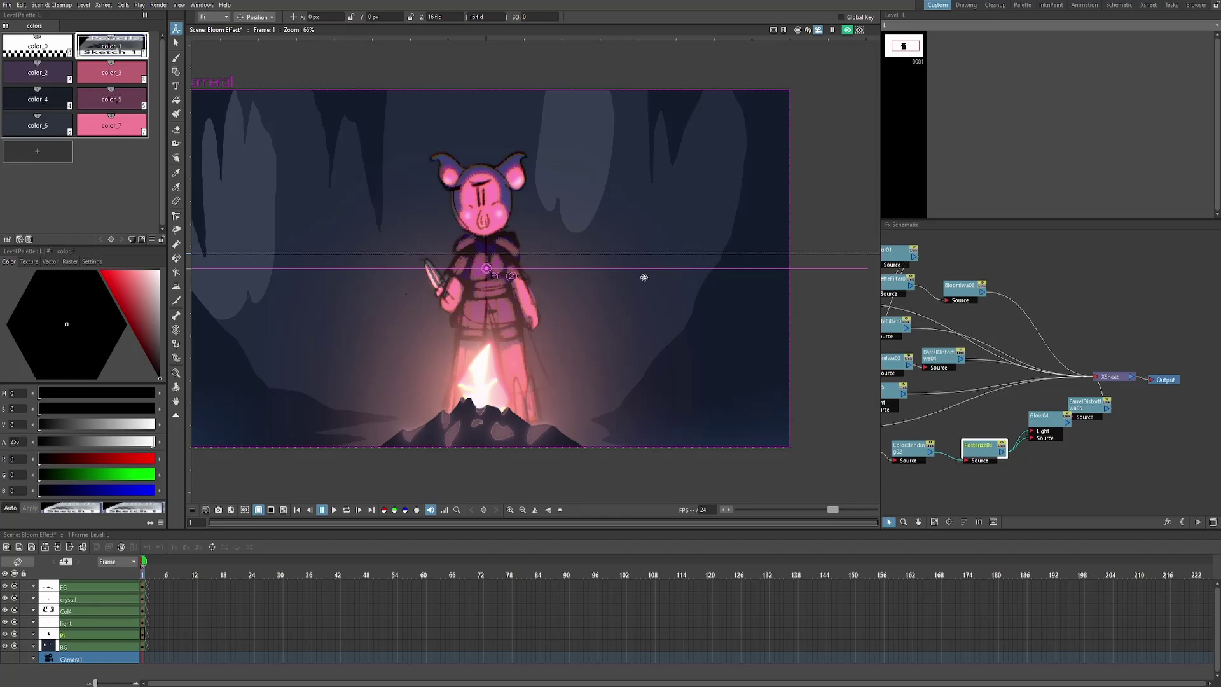
drag(644, 277, 676, 283)
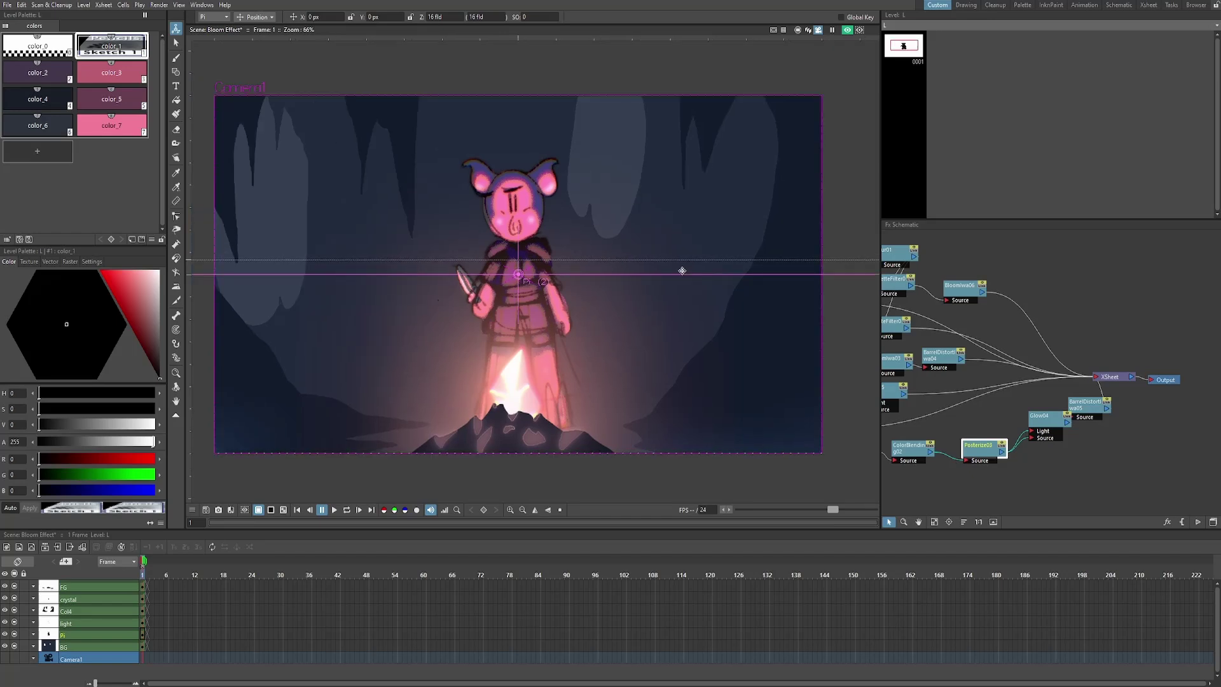